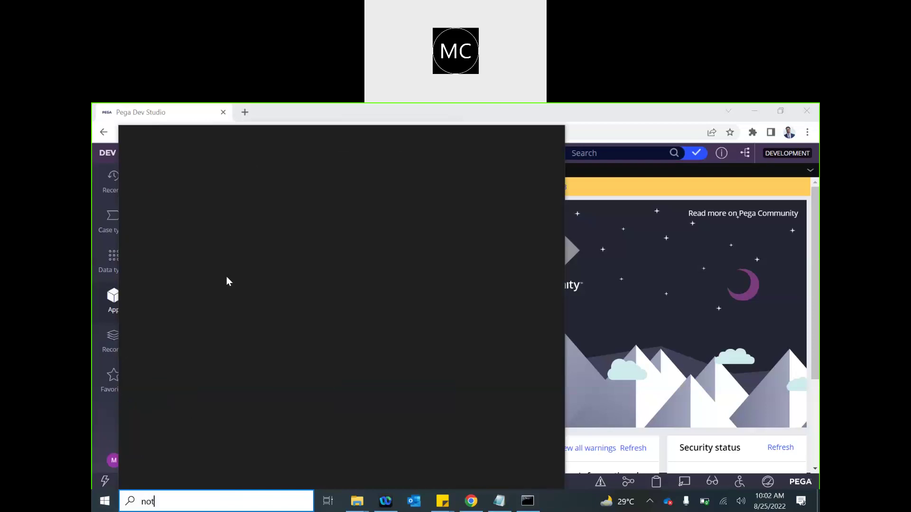
- Find Notepad through Windows Search and launch a blank Notepad window
text(ee)
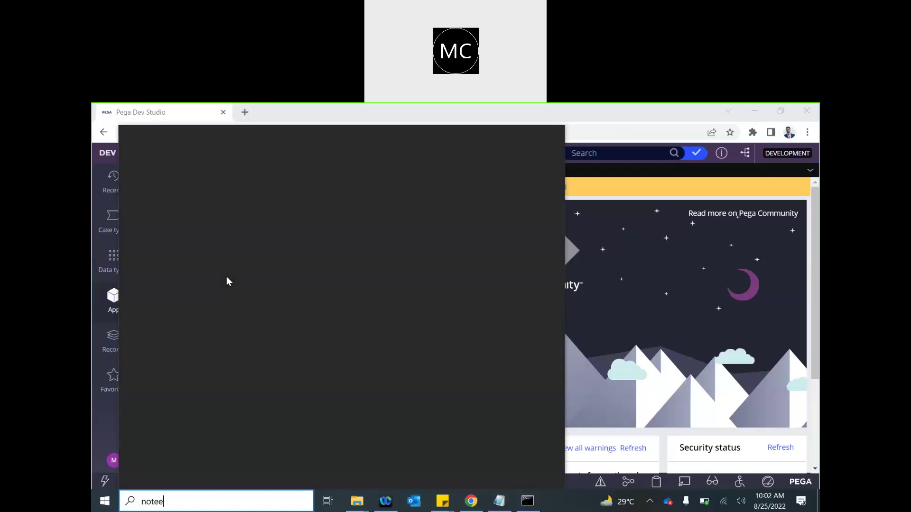
key(BackSpace)
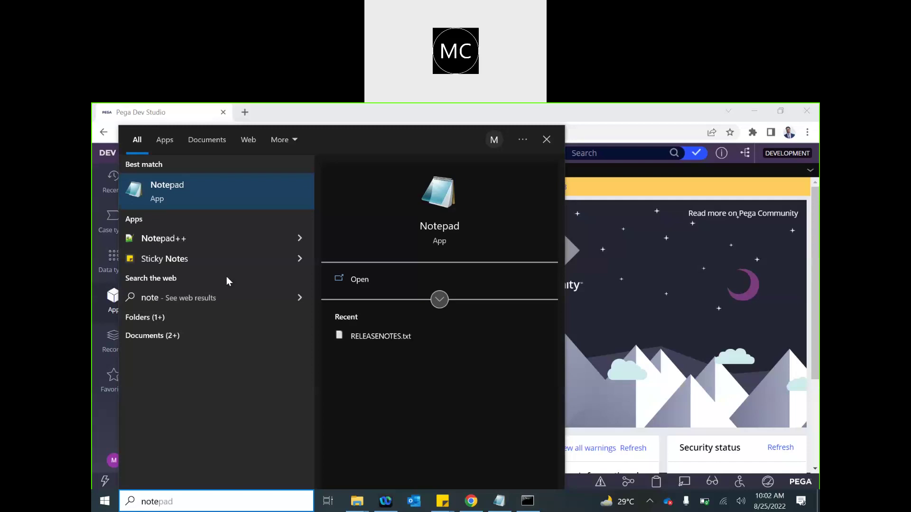
key(Return)
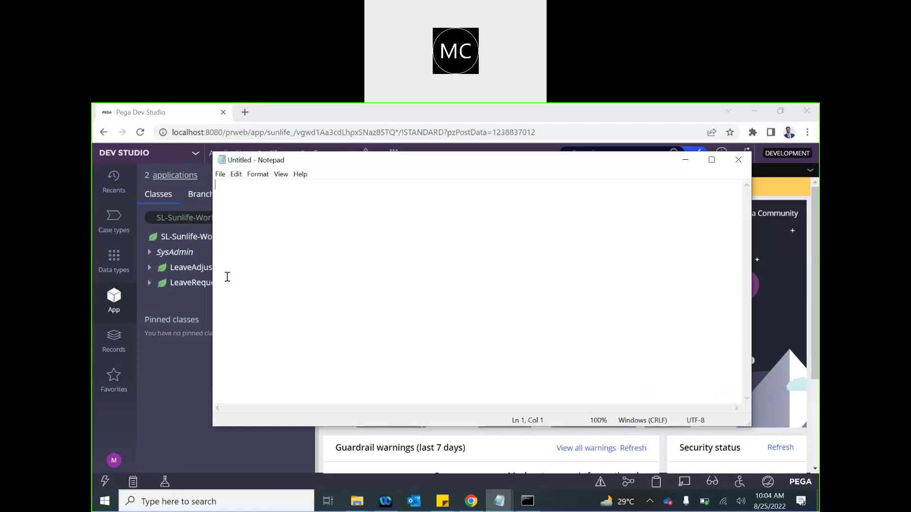
- Write 'Email Account:' and 'Configure connection + Credentials' in Notepad, then return to Pega Dev Studio
key(Return)
text(Emai)
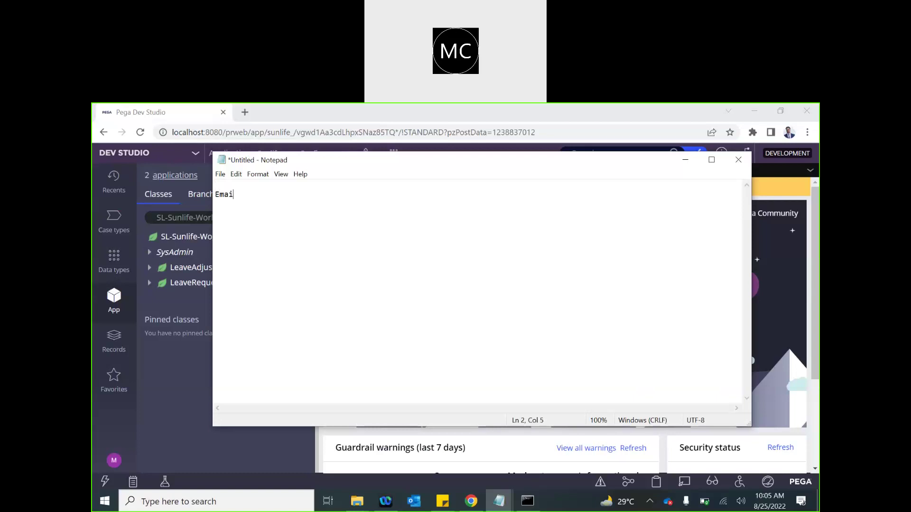
text(l Account :)
key(Return)
text(CRe)
key(BackSpace)
key(BackSpace)
text(onfigure connection )
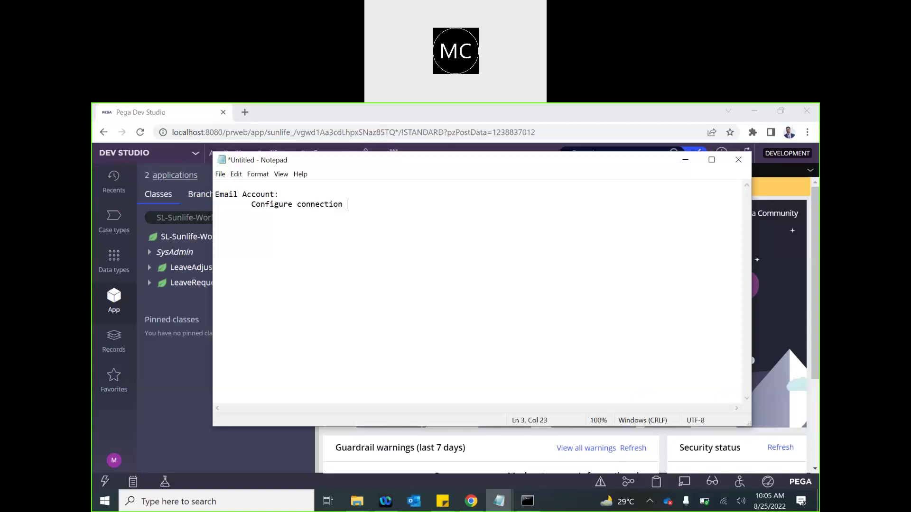
text(a)
key(BackSpace)
text(+ Credentials)
key(Return)
key(Return)
click(181, 363)
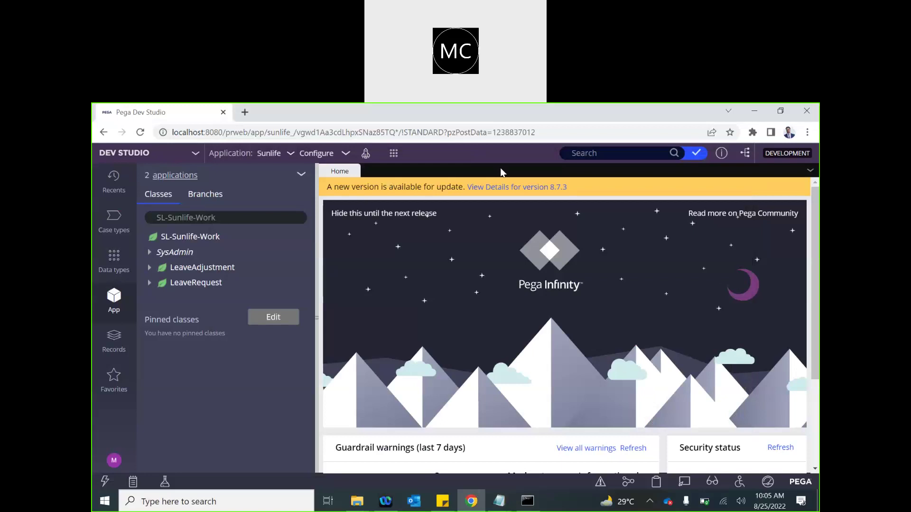
- Start a new Email Account record from Create > Integration-Resources > Email Account
click(393, 153)
mouse_move(401, 253)
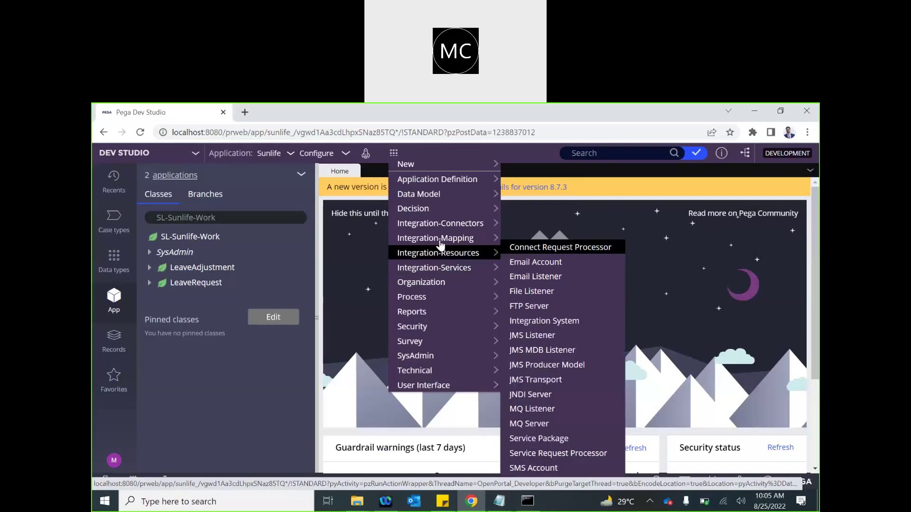
mouse_move(440, 244)
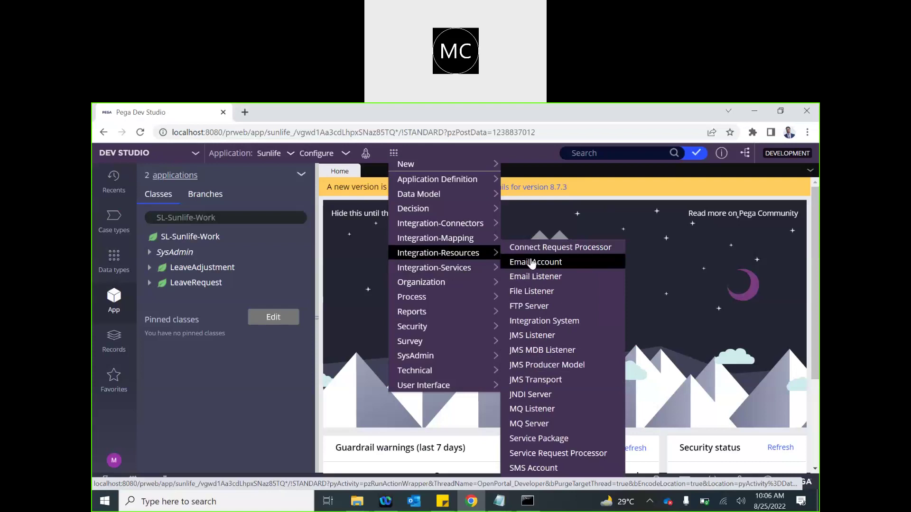
click(532, 263)
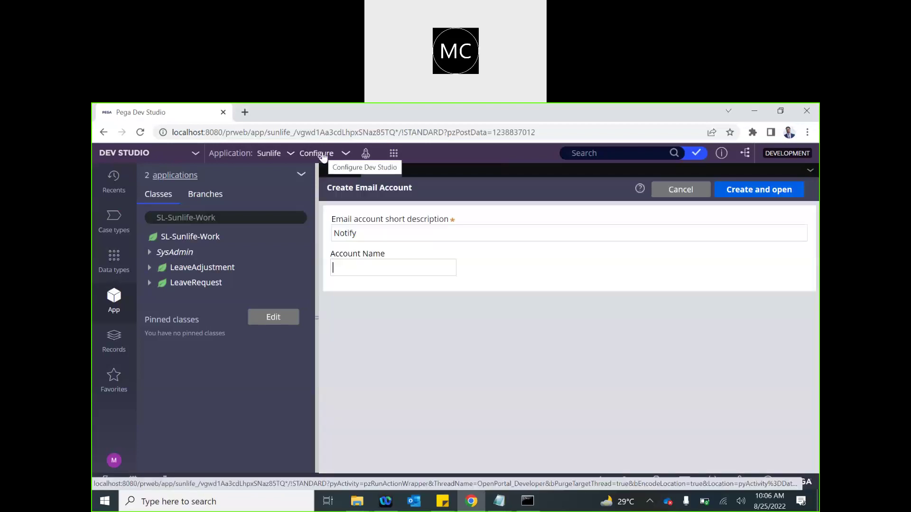
click(323, 156)
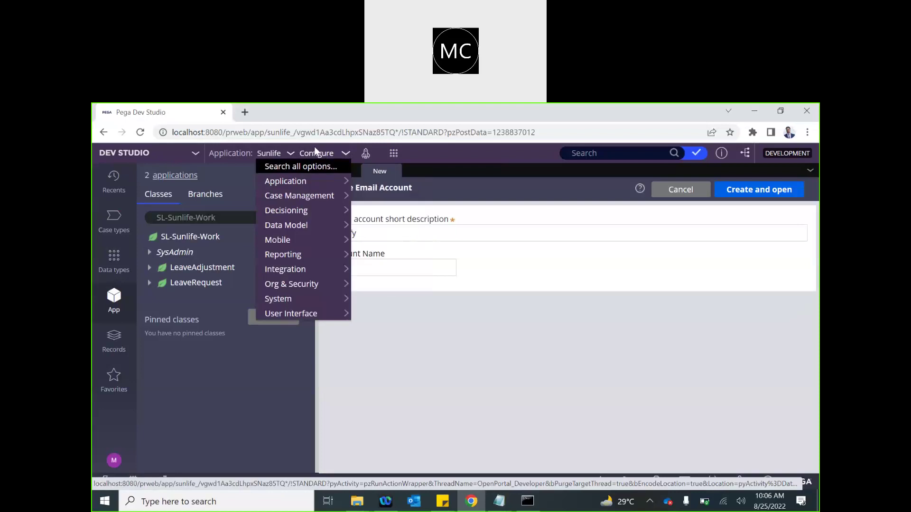
- Close the new account form, collapse the explorer, and open the Default account from Email Accounts
mouse_move(295, 271)
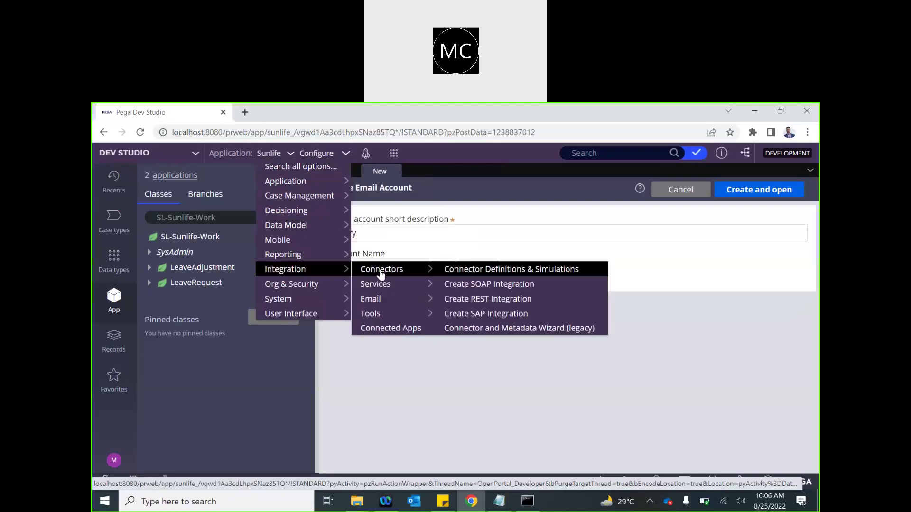
mouse_move(380, 298)
click(466, 316)
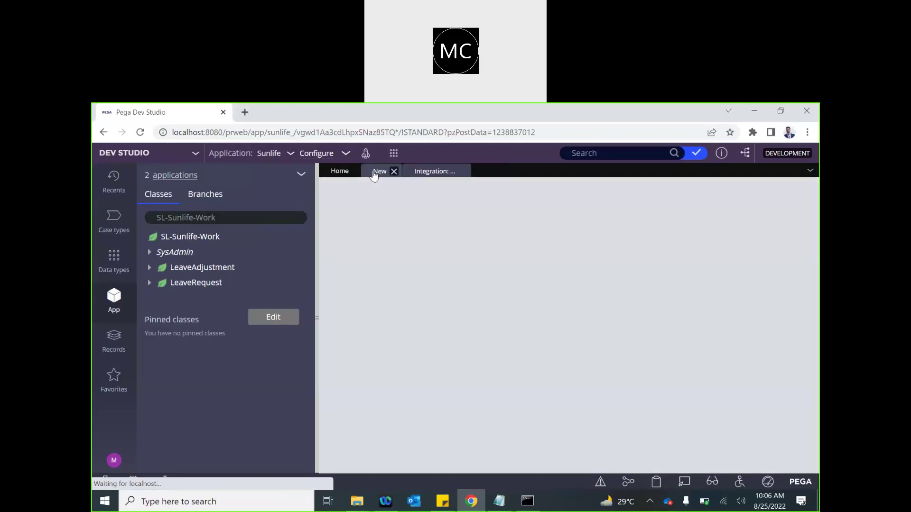
click(394, 171)
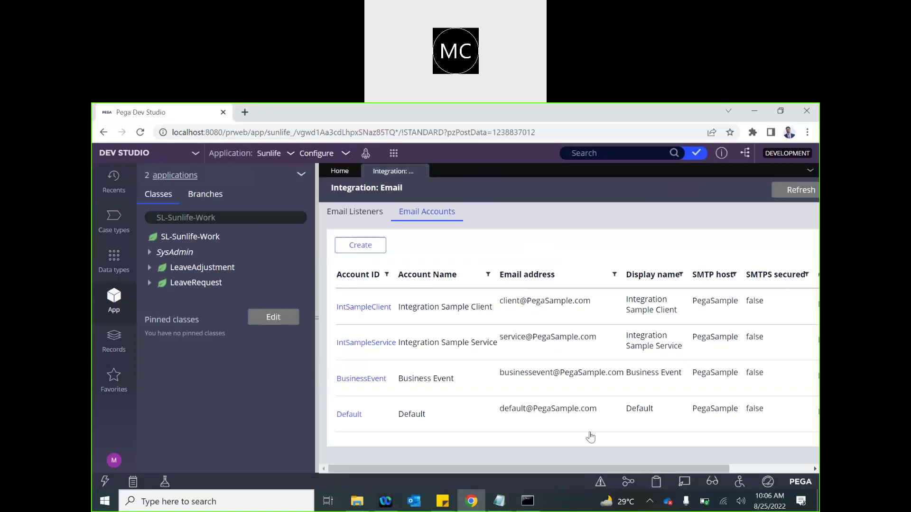
click(318, 332)
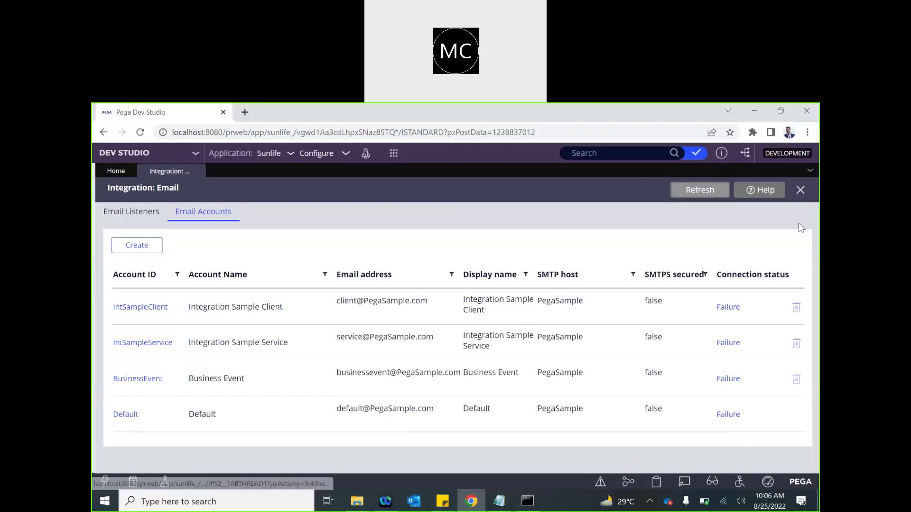
click(117, 417)
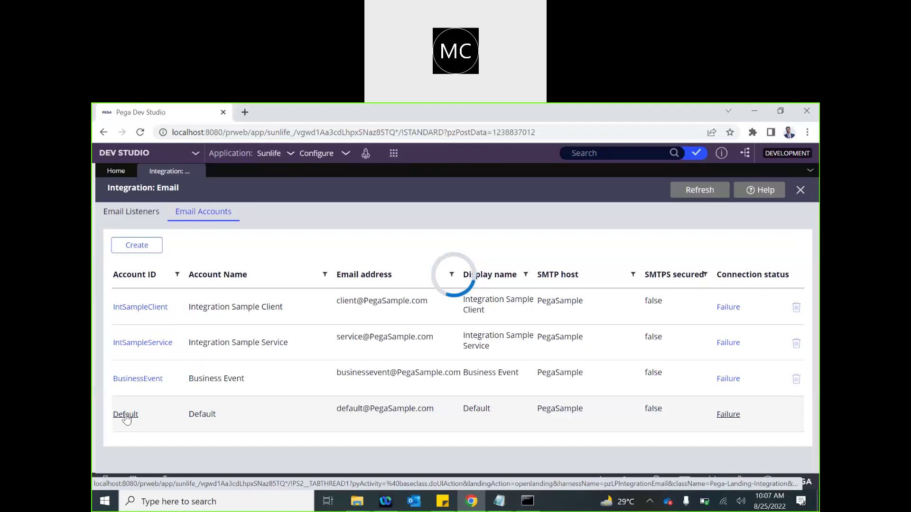
- Review the Default account's ID and name, then drop down the Email provider list
click(361, 334)
scroll(360, 330, down, 3)
scroll(360, 330, up, 3)
right_click(360, 332)
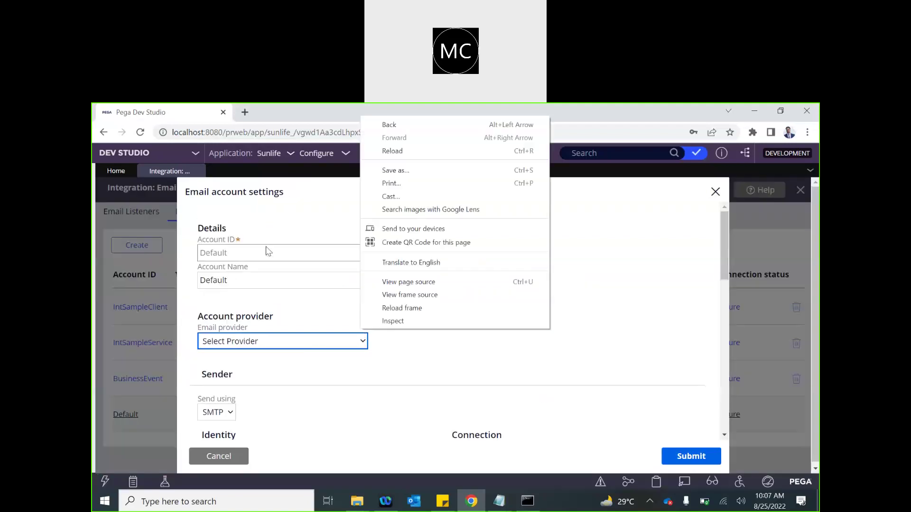
click(252, 302)
scroll(251, 301, down, 1)
scroll(251, 299, up, 1)
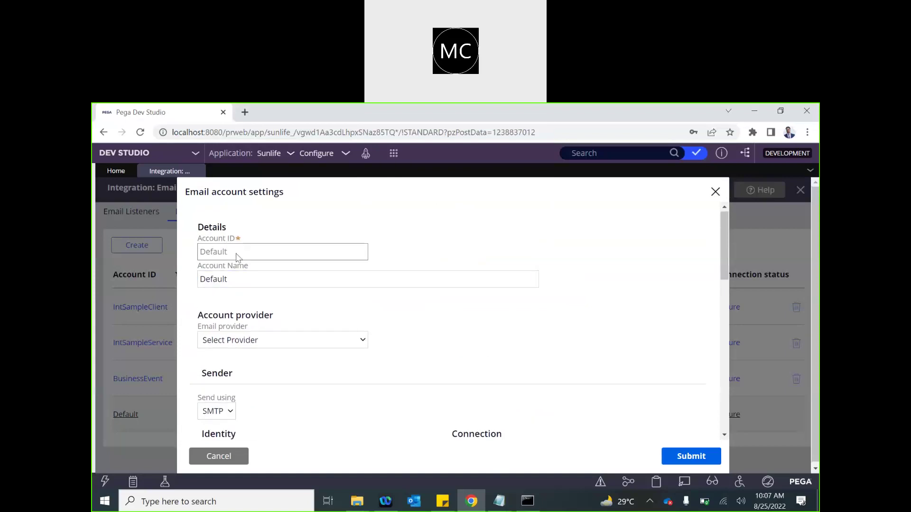
double_click(212, 255)
scroll(279, 301, down, 1)
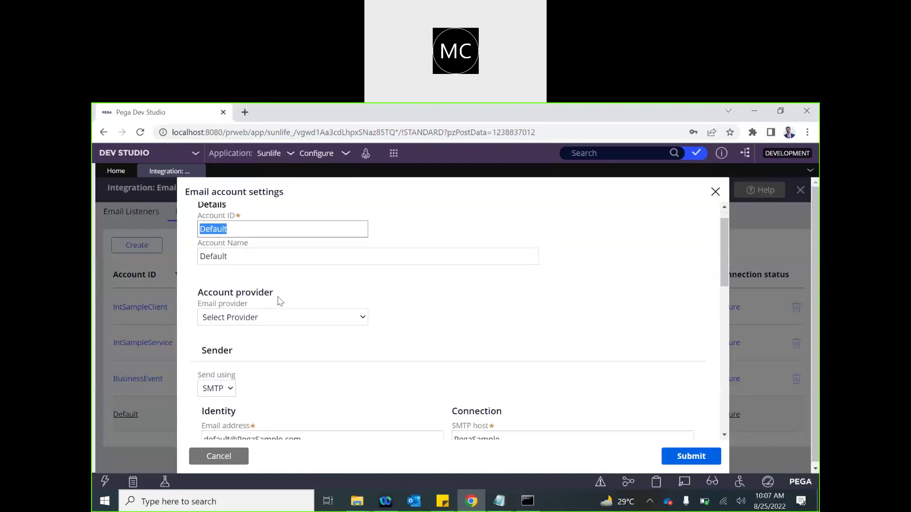
double_click(239, 255)
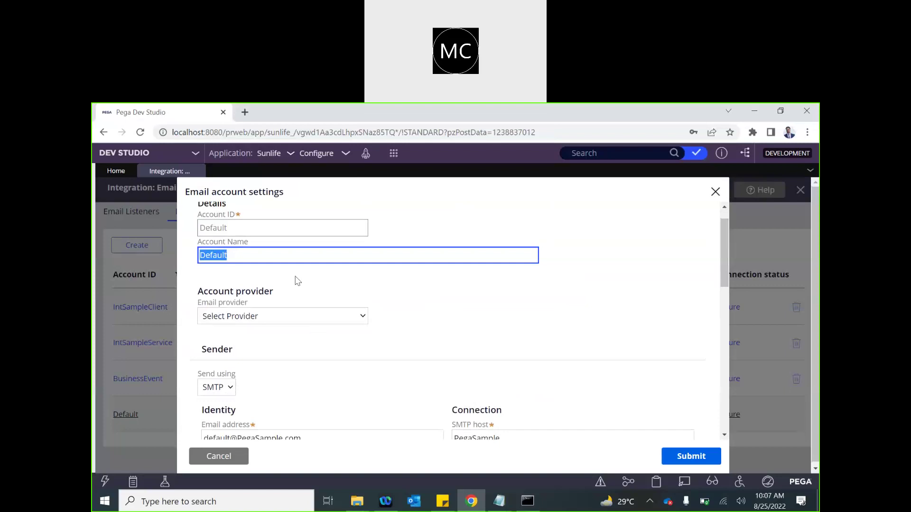
scroll(297, 281, down, 1)
click(232, 261)
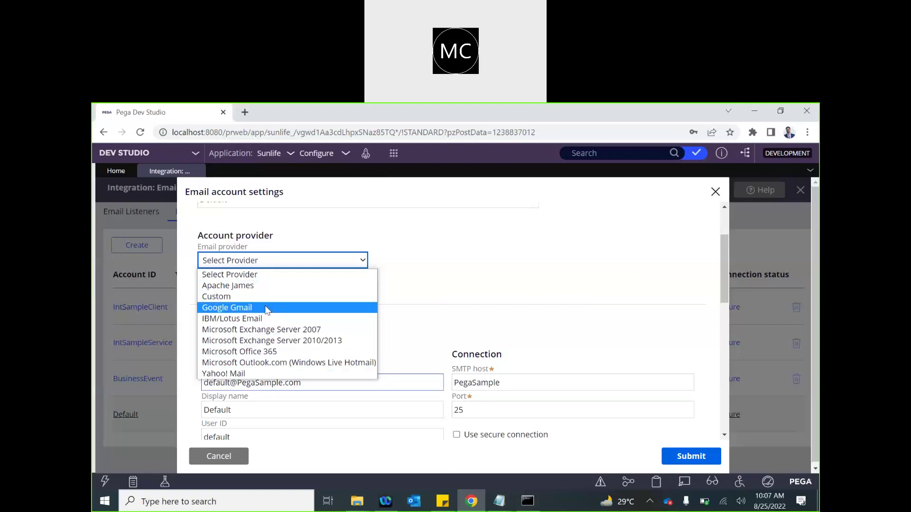
- Choose Microsoft Outlook.com as the Default account's provider and SMTP as the send method
click(241, 364)
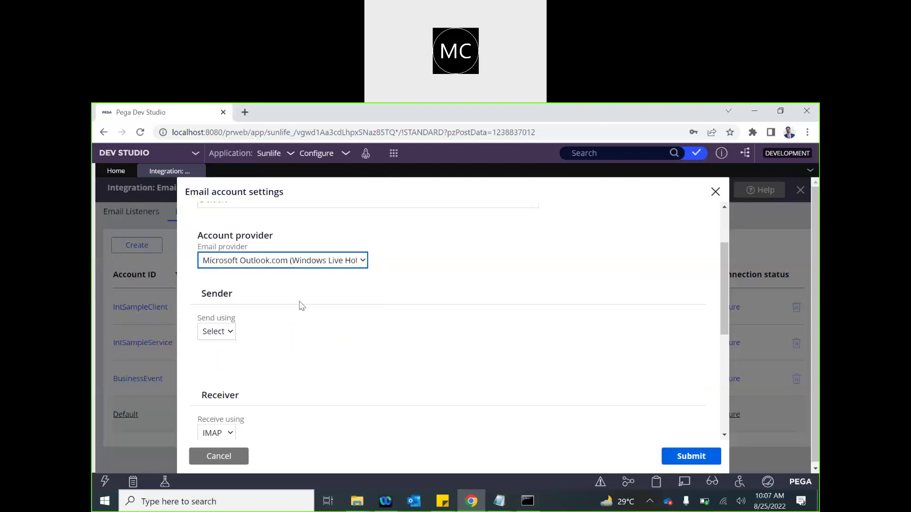
click(298, 334)
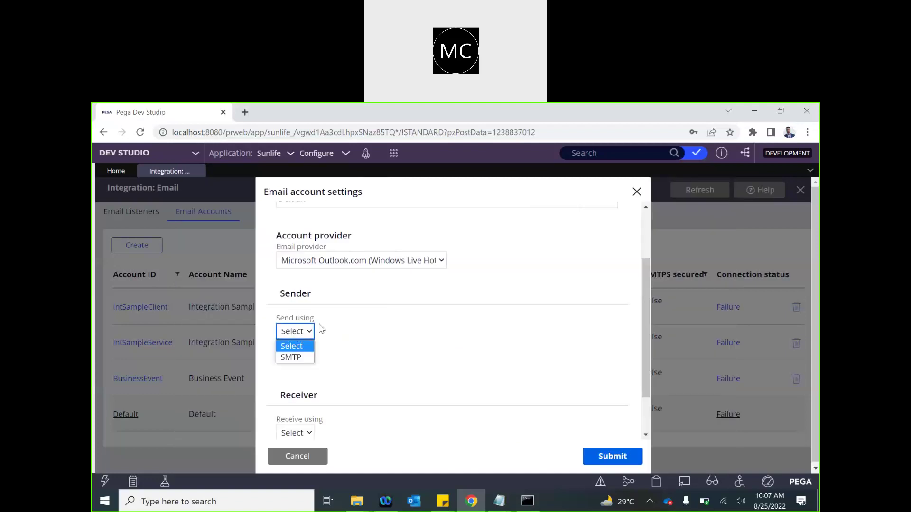
click(453, 305)
scroll(455, 306, down, 1)
scroll(455, 306, up, 2)
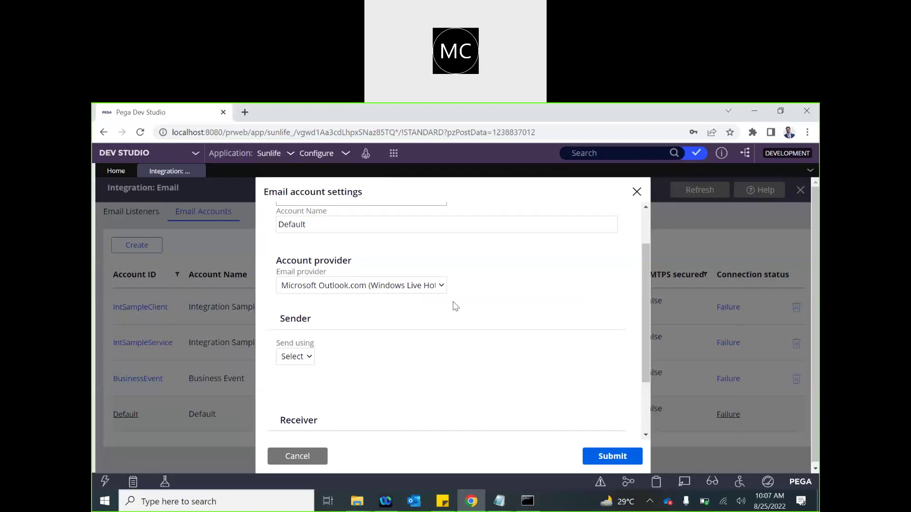
click(295, 357)
click(386, 340)
click(290, 357)
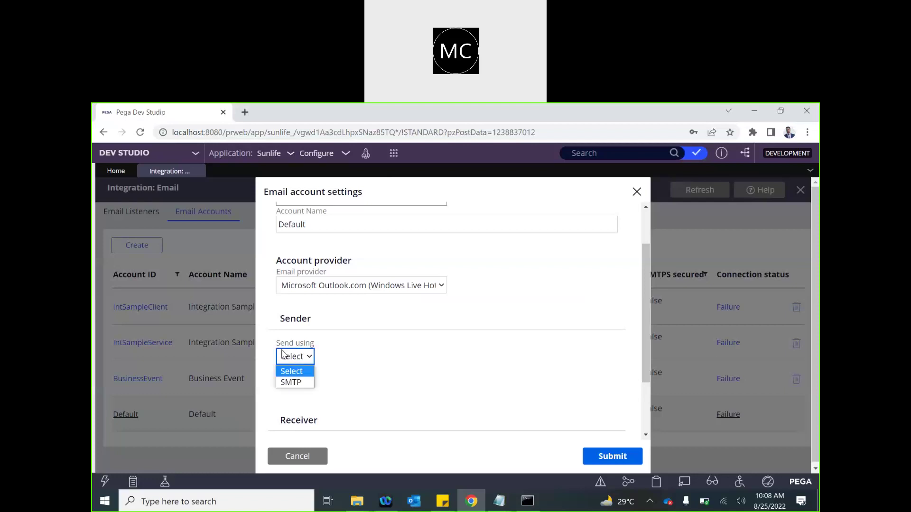
click(296, 383)
scroll(406, 335, down, 2)
click(295, 288)
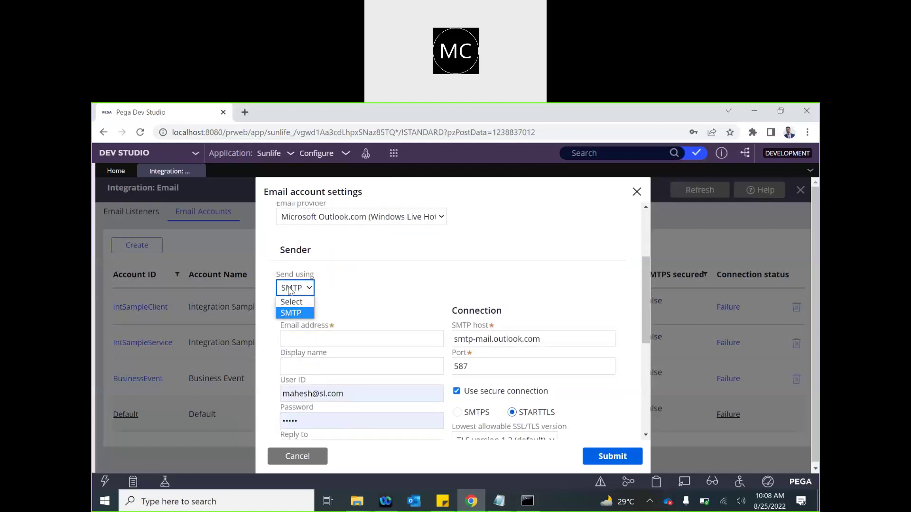
- Keep SMTP as the send method and select the SMTP host value
click(298, 311)
scroll(382, 288, down, 1)
click(380, 287)
click(456, 291)
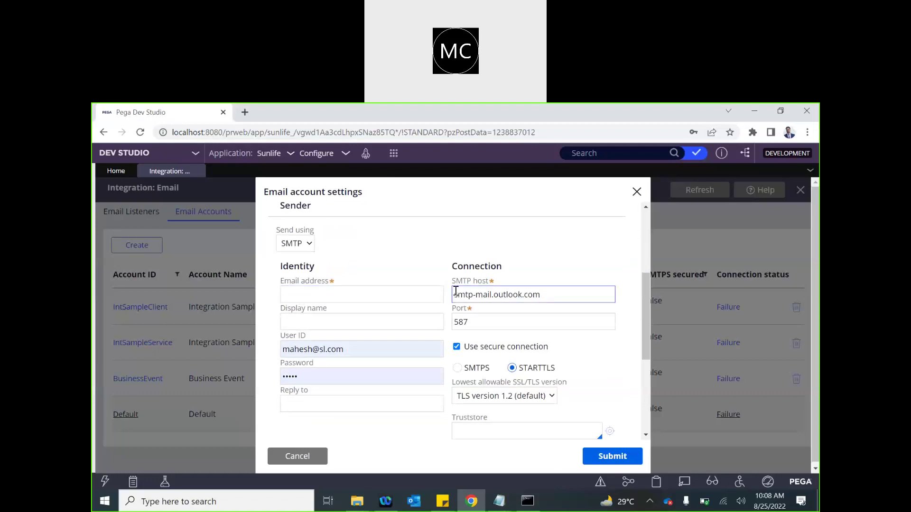
scroll(411, 272, up, 3)
scroll(411, 273, down, 5)
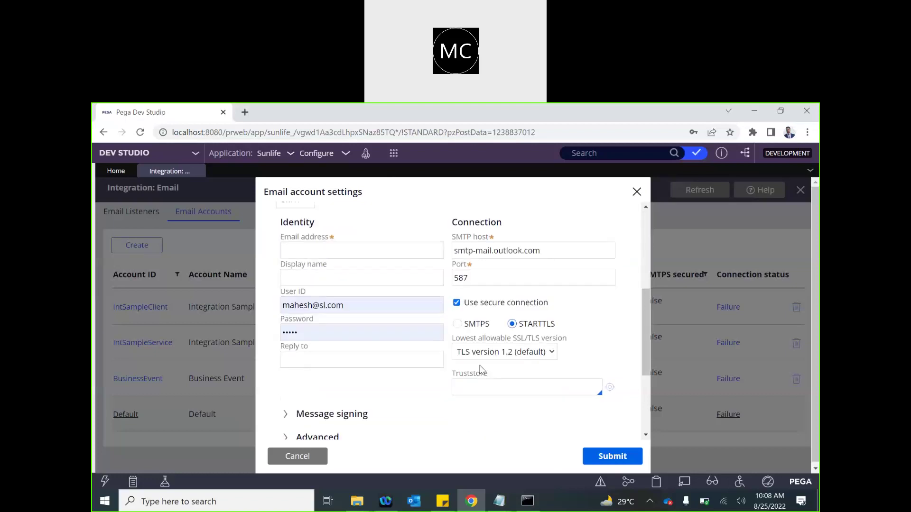
drag(565, 250, 453, 252)
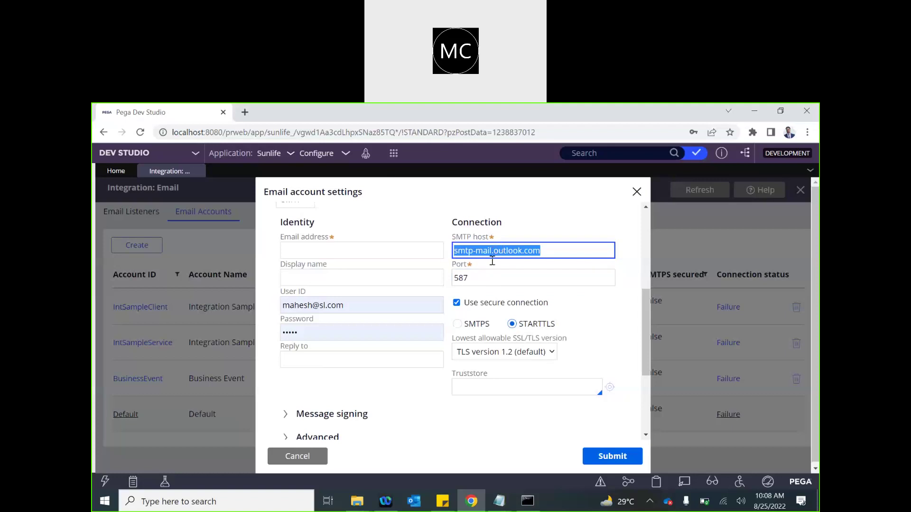
- Enter the sender's email address and display name 'Pega Auto Email', then select the user ID
click(305, 250)
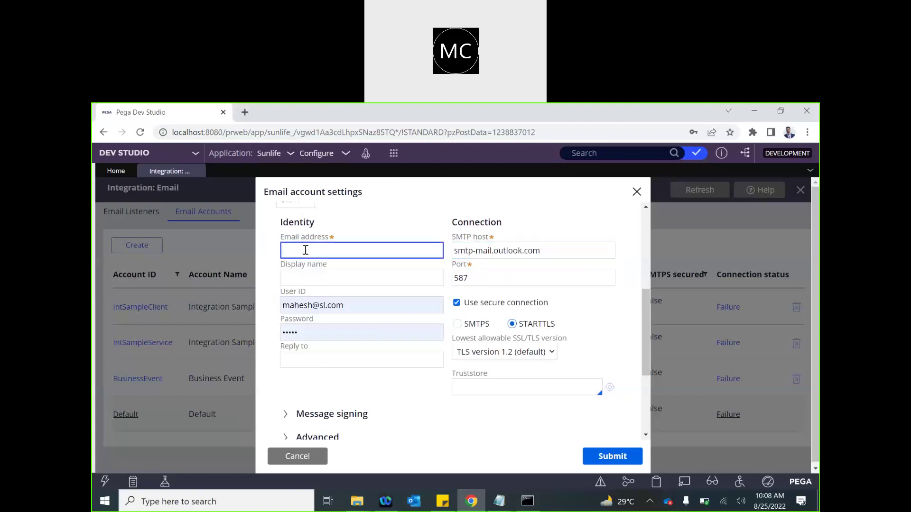
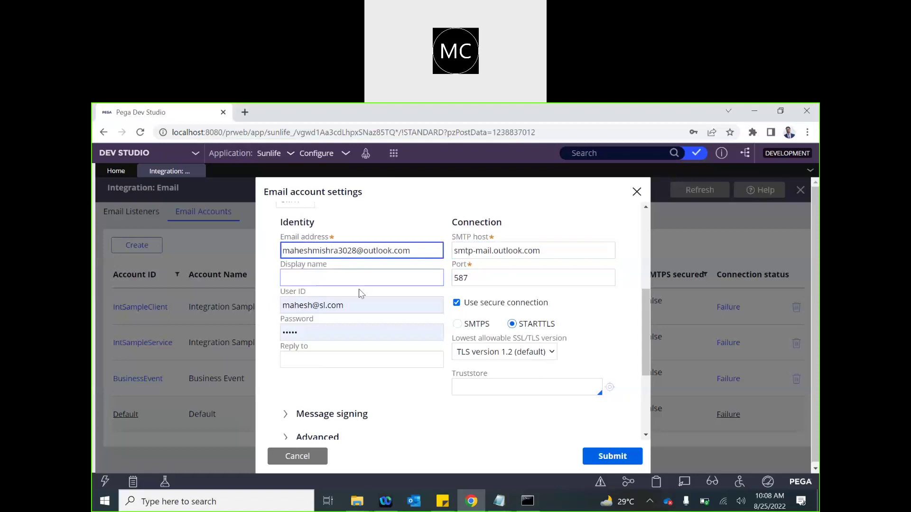
click(309, 281)
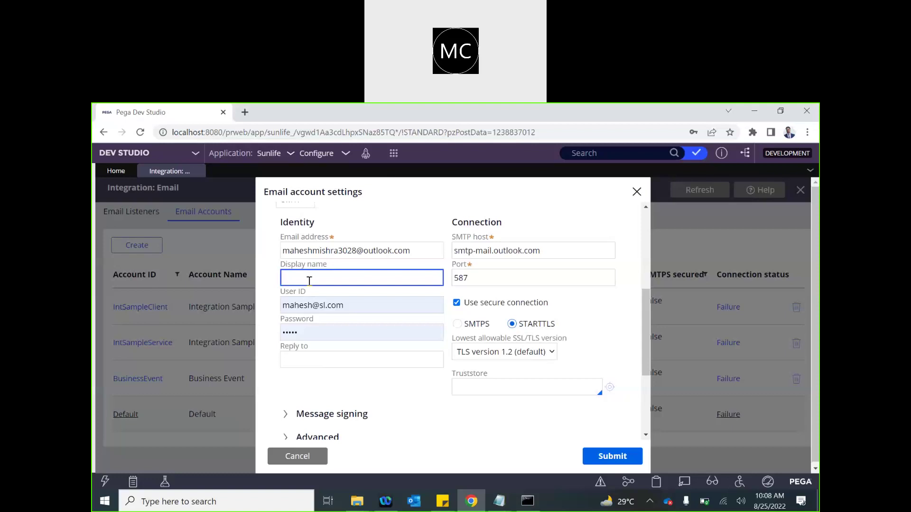
text(Pega Auto Email)
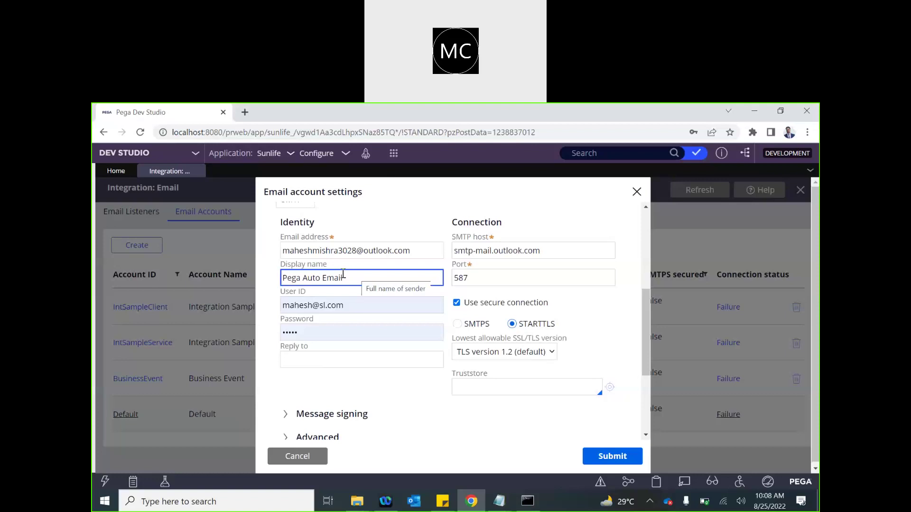
click(356, 305)
drag(345, 305, 228, 307)
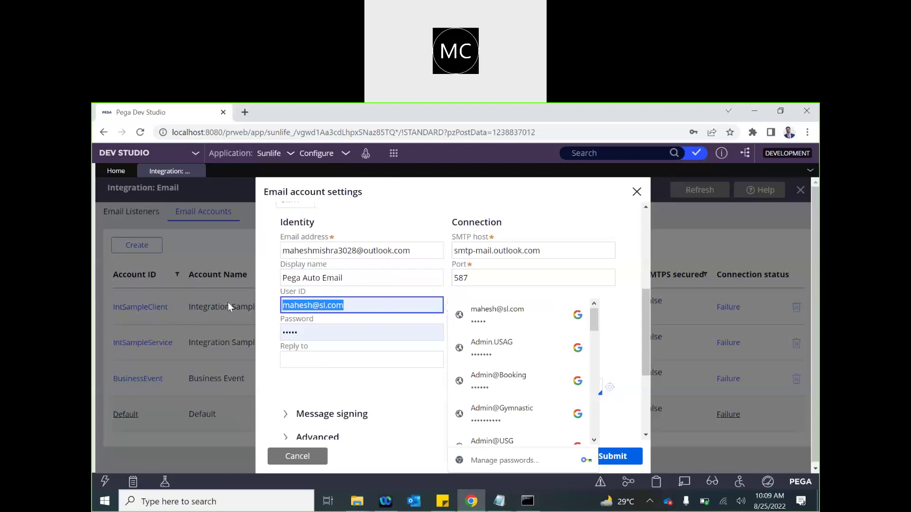
- Paste the sending email address into User ID and re-enter the account password
triple_click(378, 250)
key(ctrl+c)
triple_click(354, 309)
key(ctrl+v)
triple_click(315, 332)
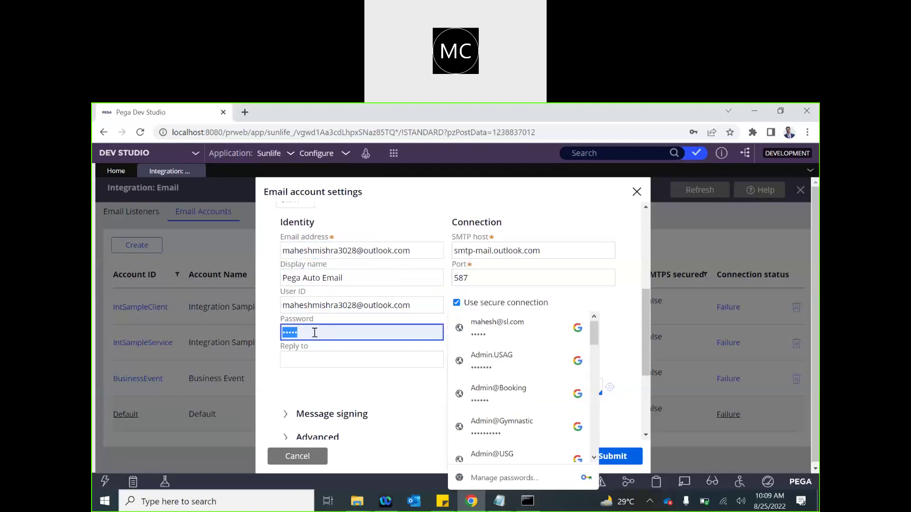
text(••••••••)
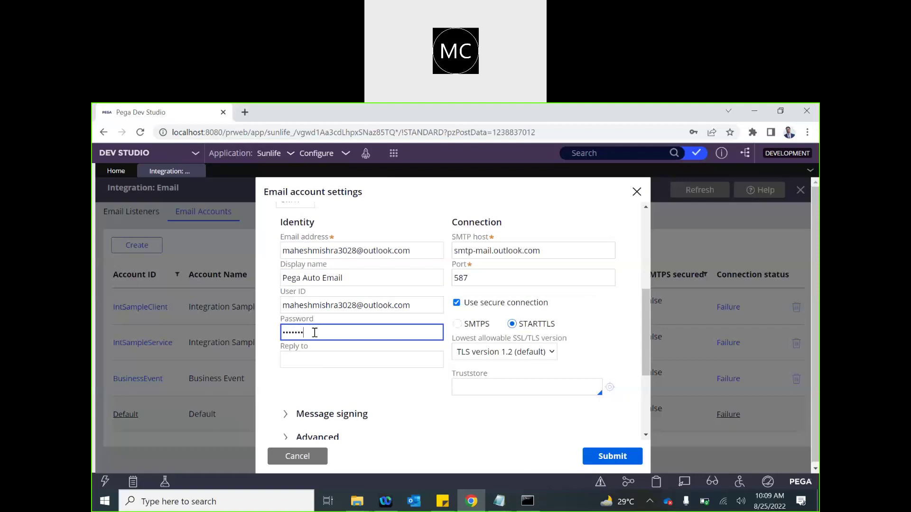
text(•)
key(ctrl+a)
key(BackSpace)
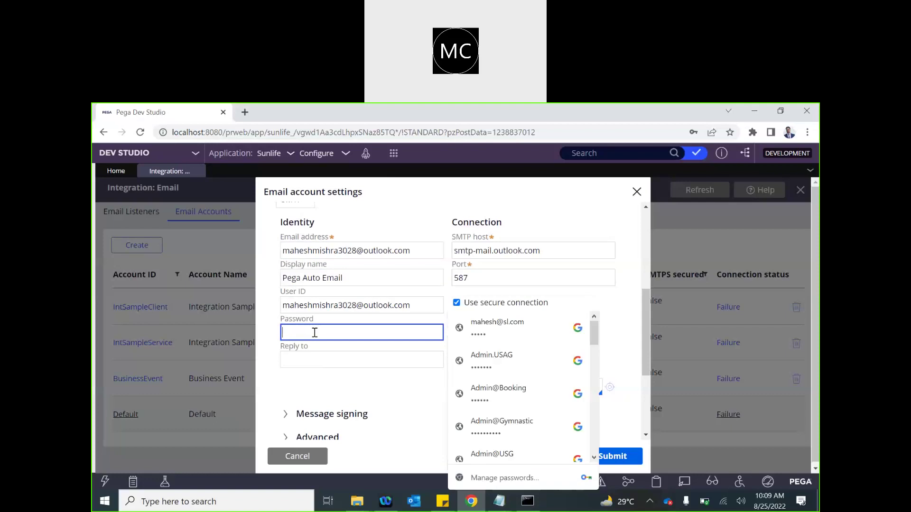
text(••••••)
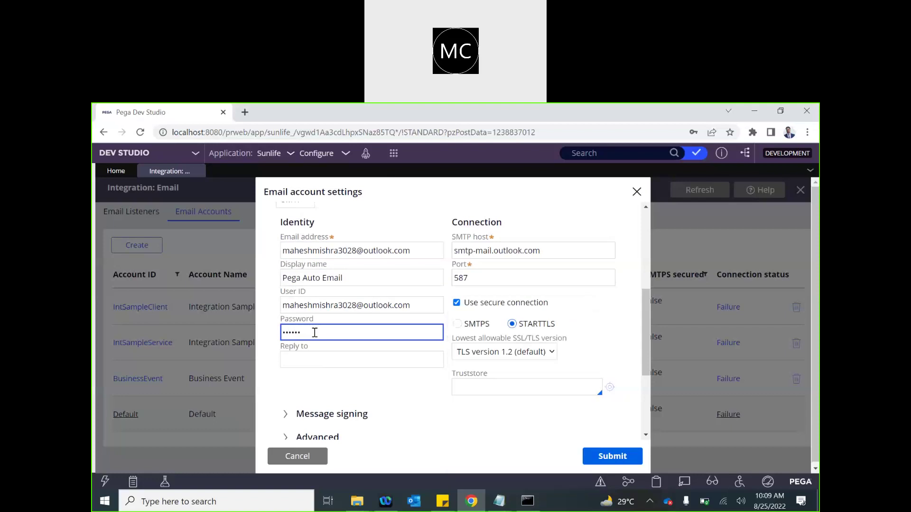
text(•••••••)
click(334, 306)
double_click(334, 306)
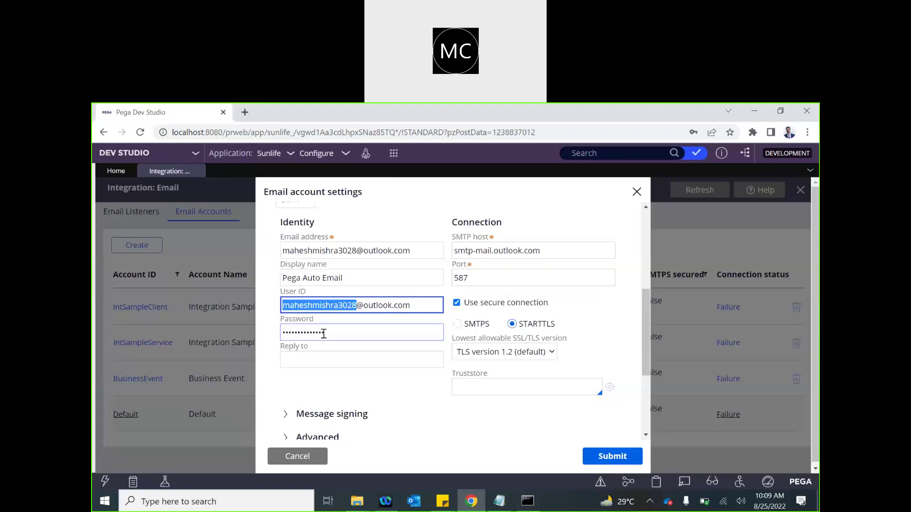
- Copy the sending email address into the Reply to field
click(314, 359)
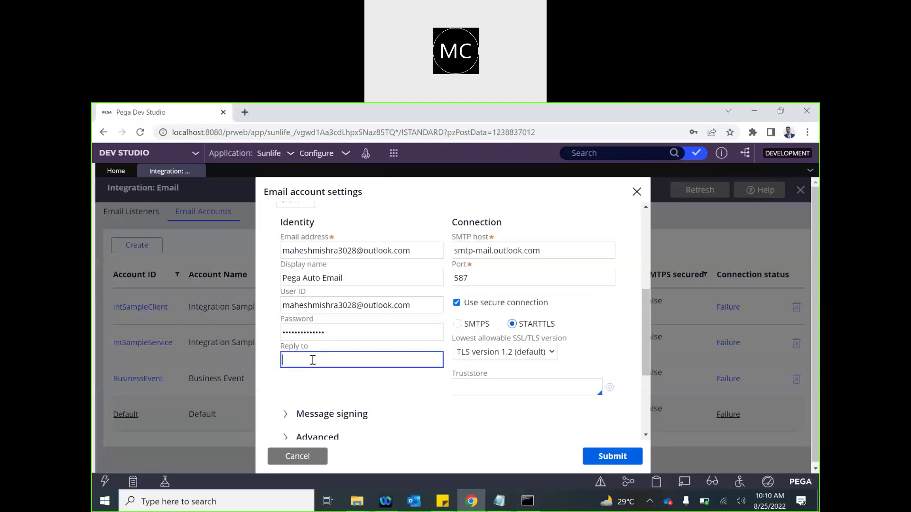
triple_click(329, 252)
key(ctrl+c)
click(299, 361)
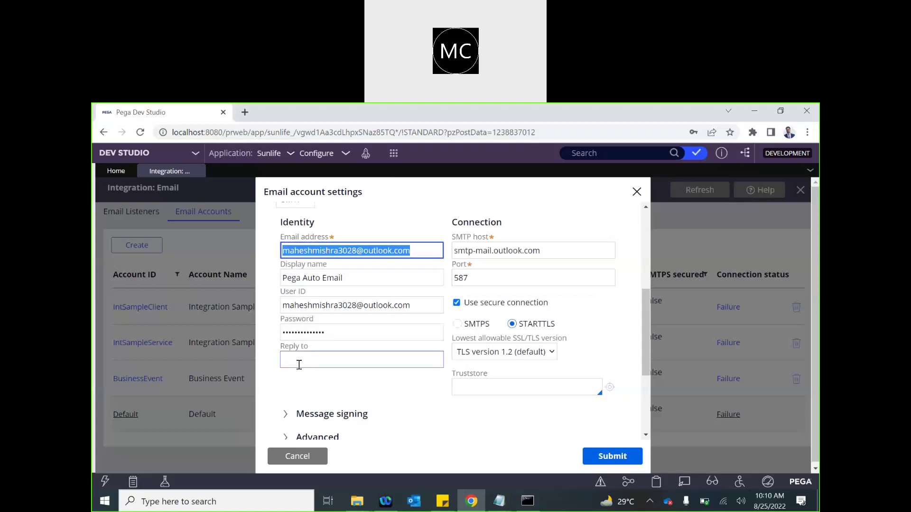
key(ctrl+v)
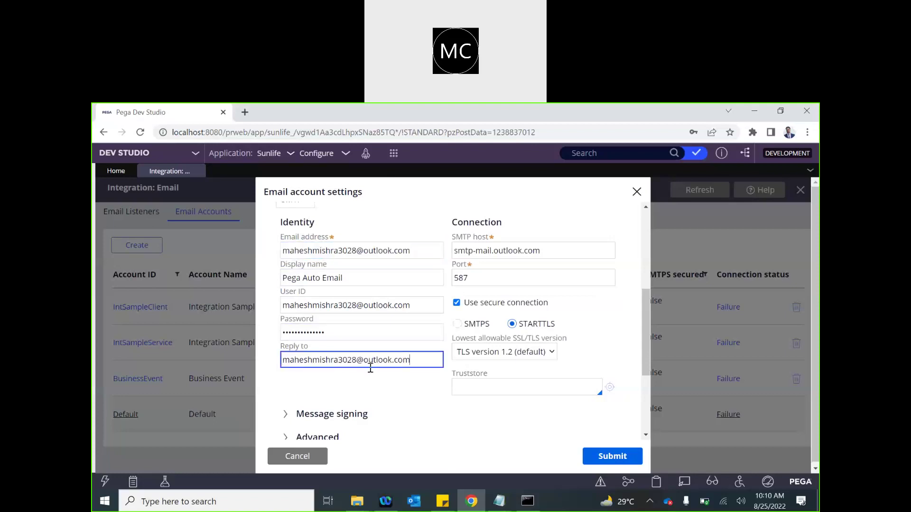
scroll(317, 388, down, 2)
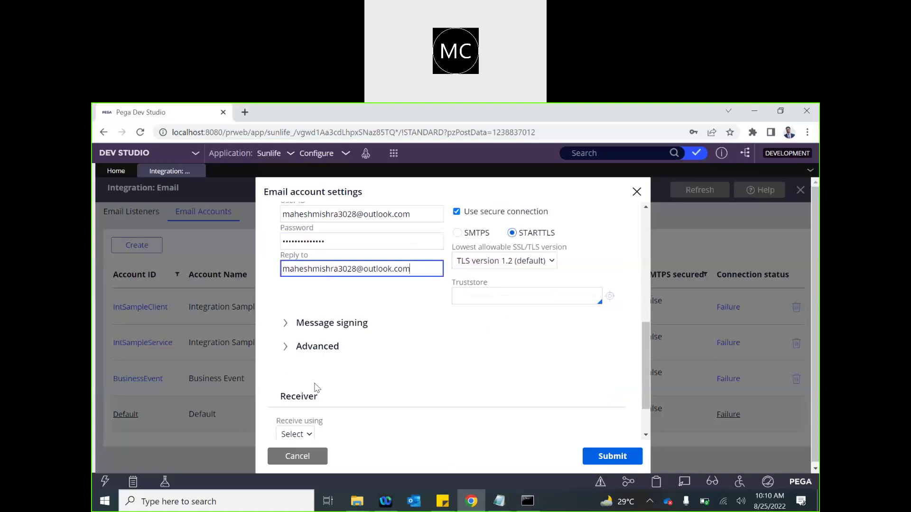
scroll(325, 304, up, 2)
scroll(325, 303, up, 1)
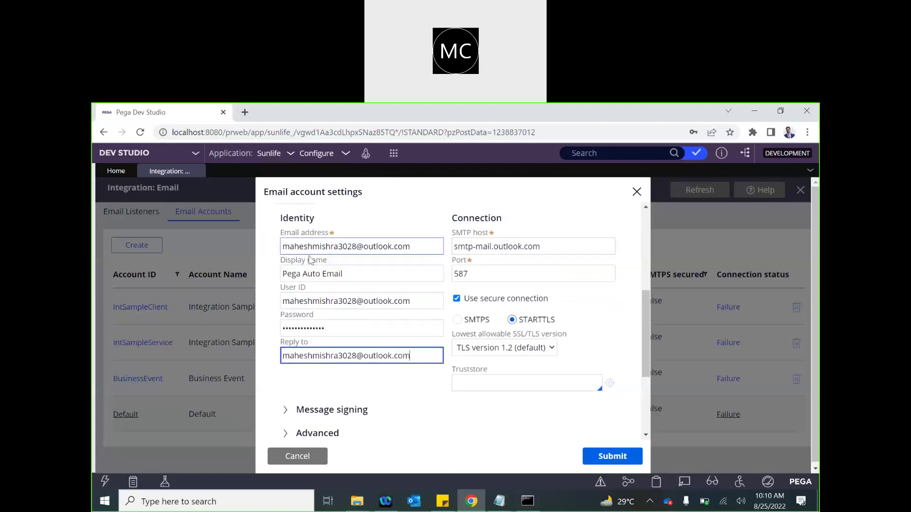
click(289, 303)
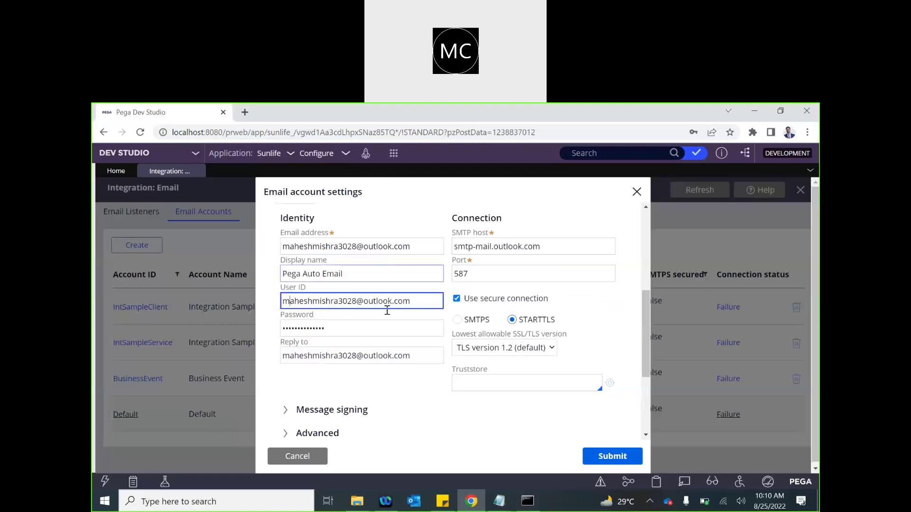
scroll(389, 322, up, 1)
scroll(388, 321, up, 3)
scroll(484, 332, down, 3)
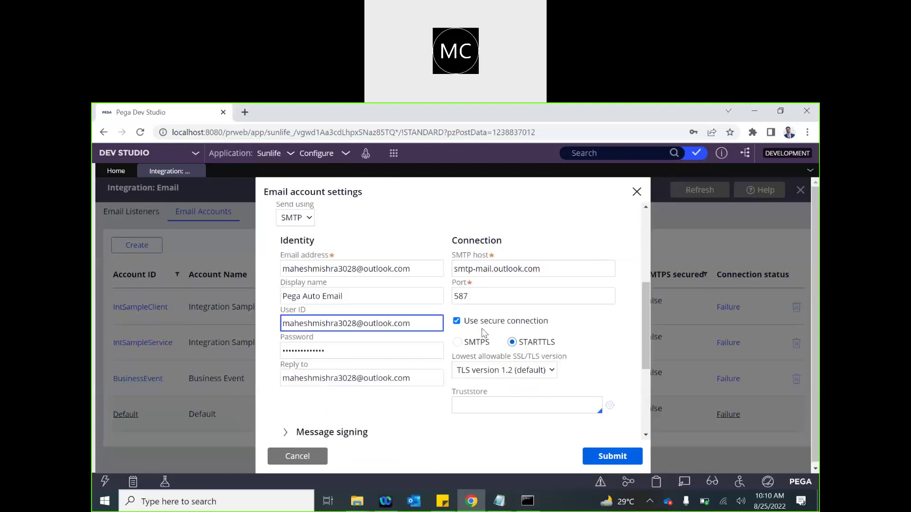
scroll(335, 259, up, 4)
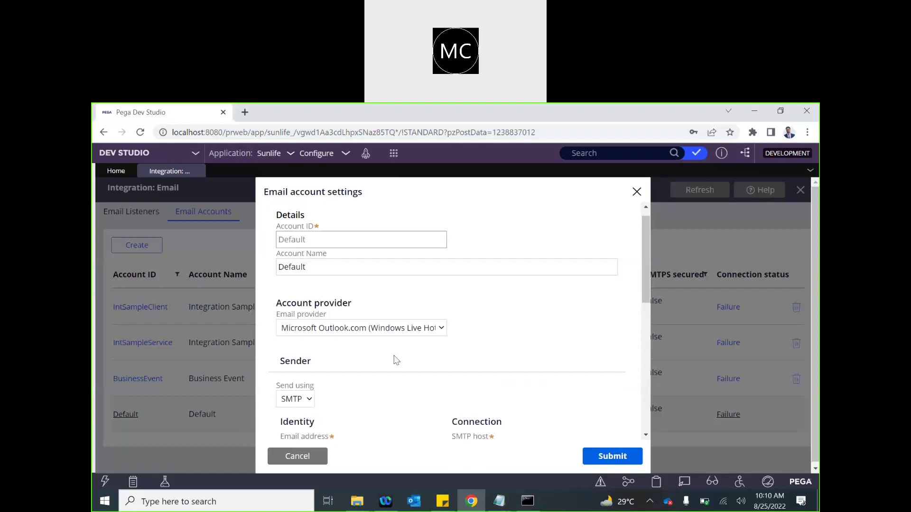
scroll(397, 361, down, 3)
scroll(397, 361, down, 4)
scroll(417, 358, down, 3)
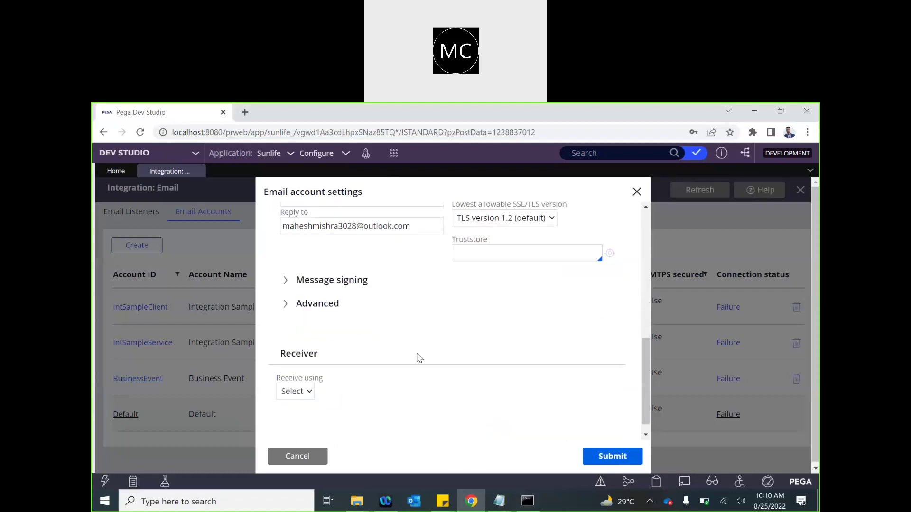
- Check the Message signing and Advanced sender sections, leaving both collapsed
click(300, 283)
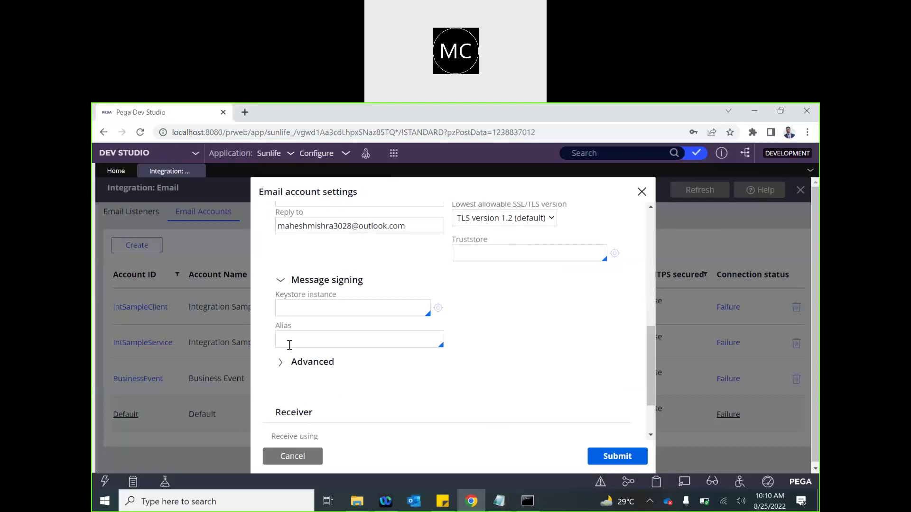
click(279, 281)
click(285, 306)
click(210, 304)
click(294, 377)
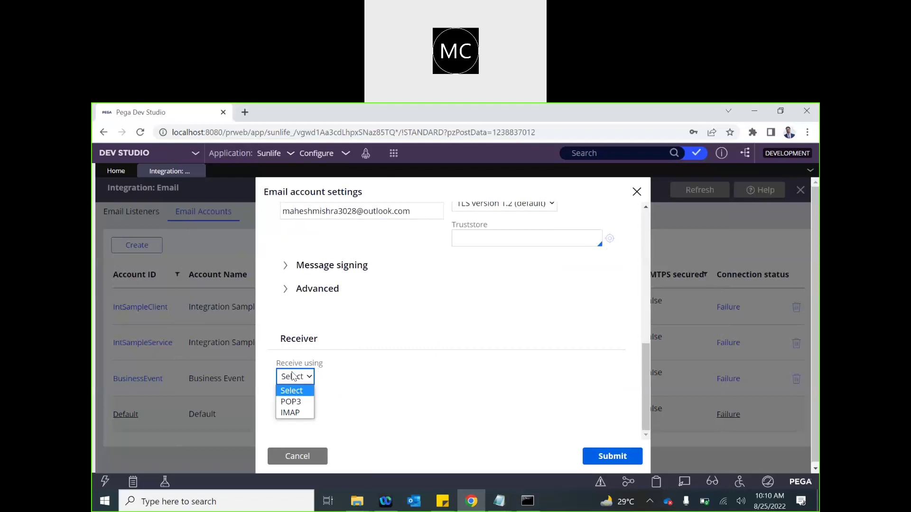
- Receive mail via IMAP with the sender's ID and password, and submit the account settings
click(292, 413)
scroll(376, 387, down, 3)
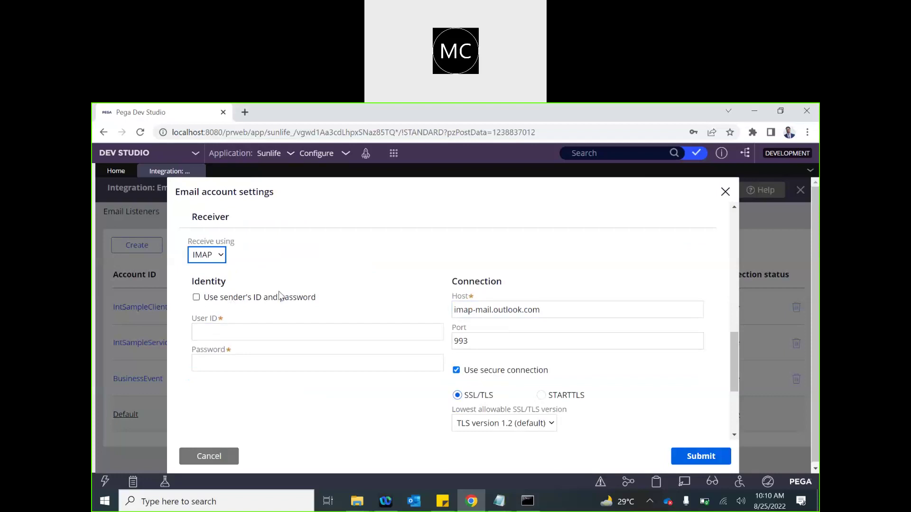
click(196, 298)
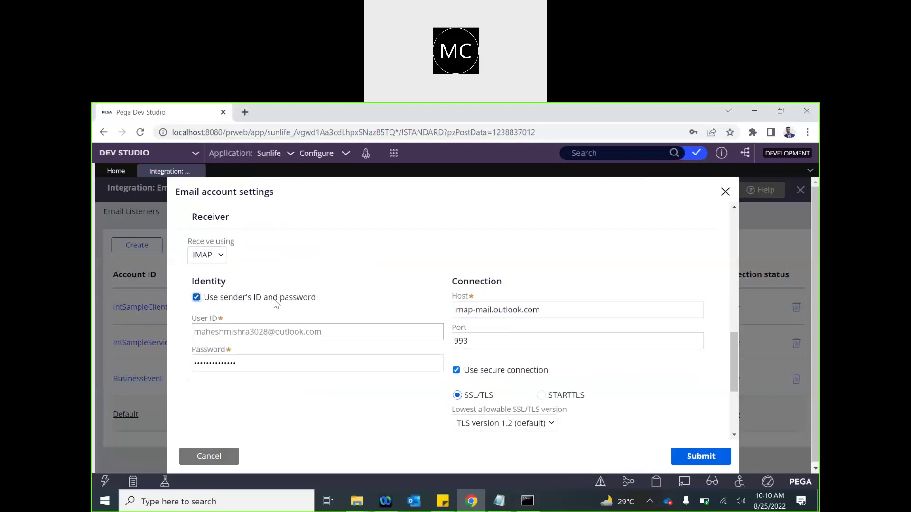
scroll(405, 362, down, 1)
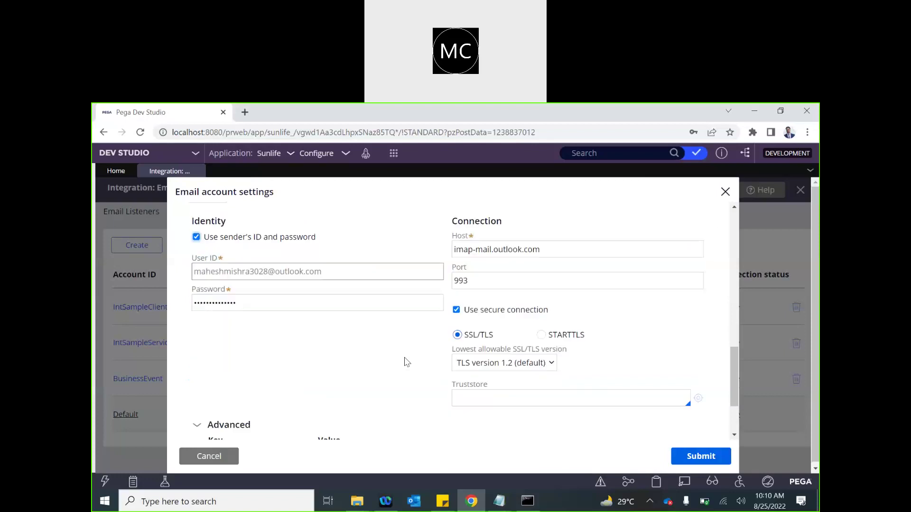
scroll(387, 385, down, 1)
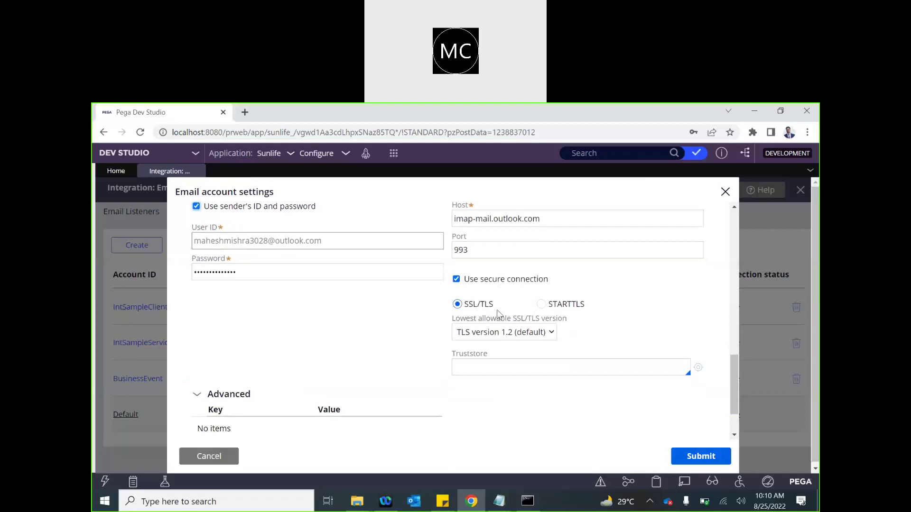
scroll(396, 399, down, 1)
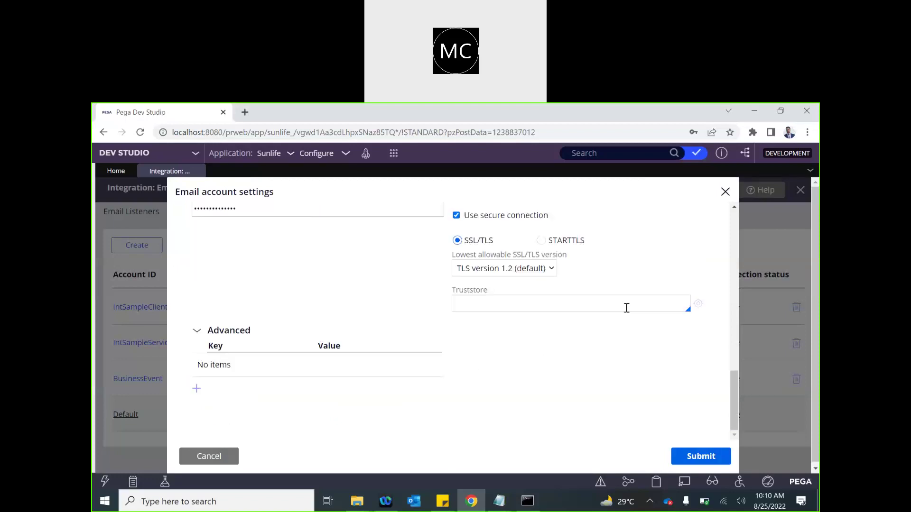
scroll(556, 340, up, 6)
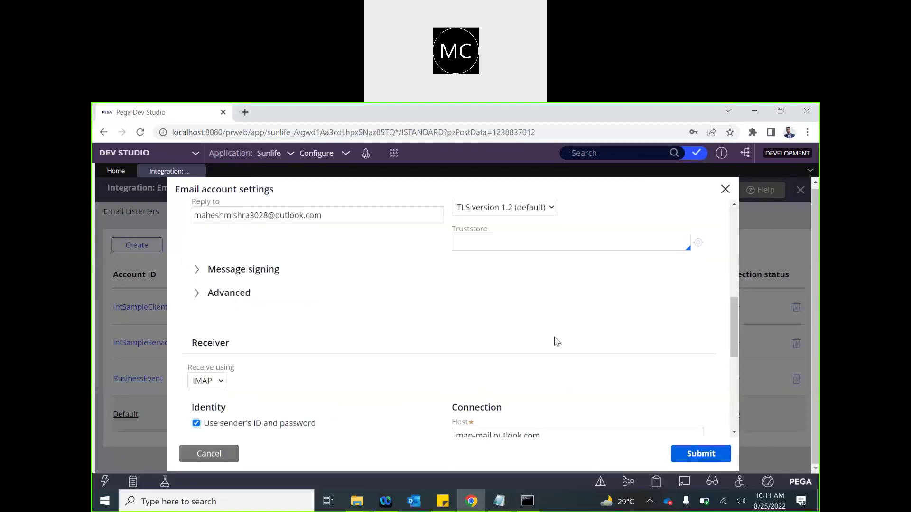
scroll(557, 342, down, 10)
click(695, 456)
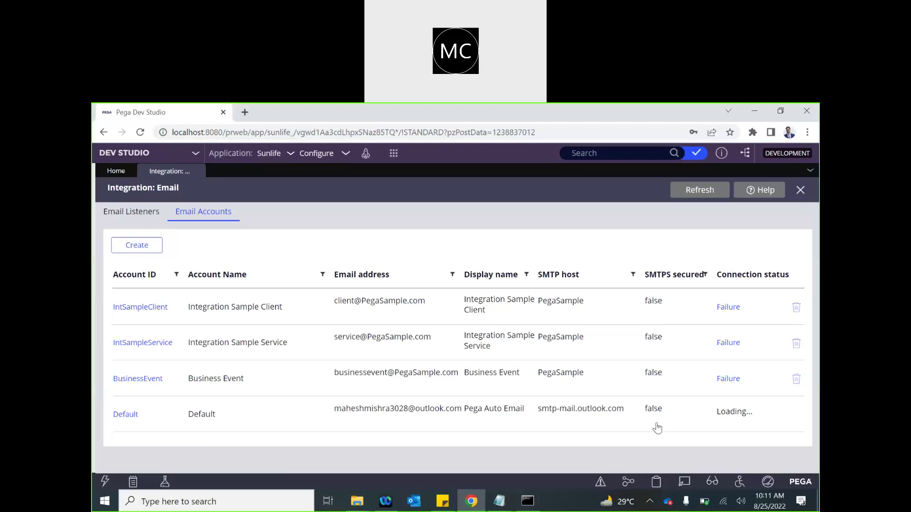
- Refresh the Email Accounts list until the Default account's connection reads Success
click(701, 192)
- Create a new email account with ID TestEmailAccount and name 'Test Email Account'
click(137, 245)
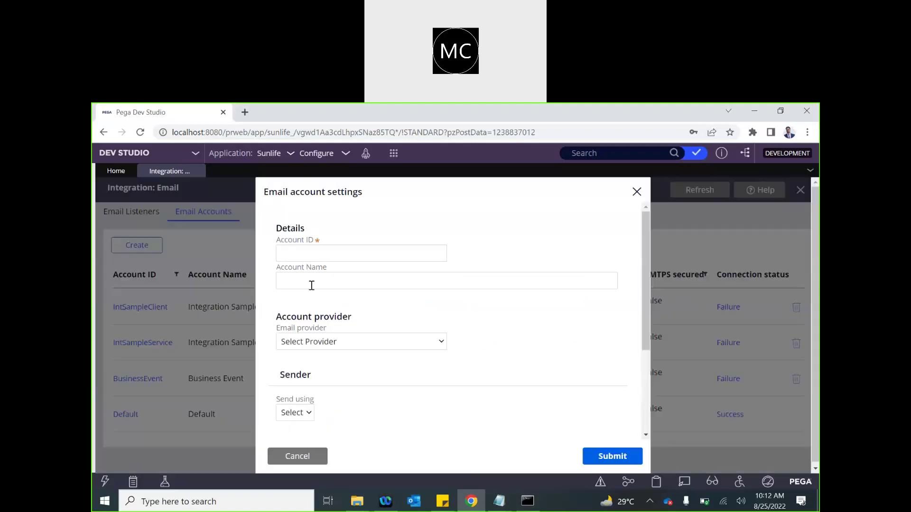
click(298, 253)
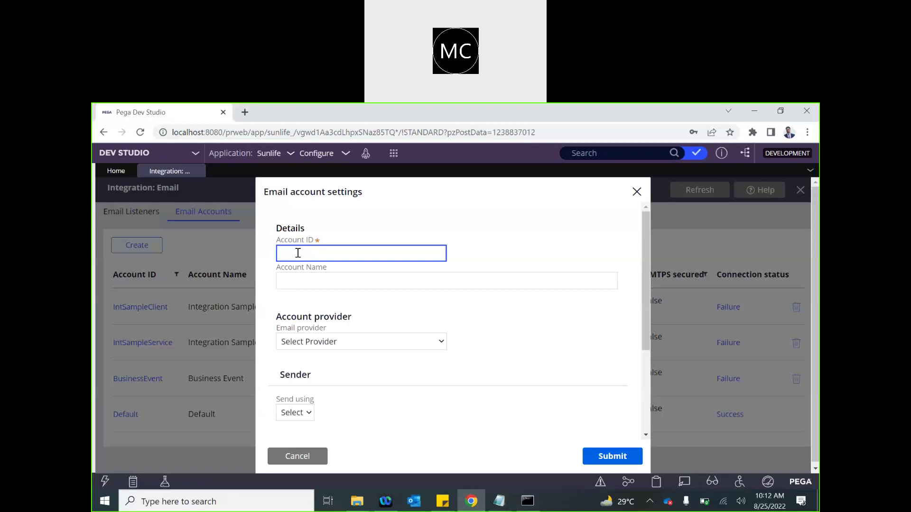
text(TestEmail)
click(326, 280)
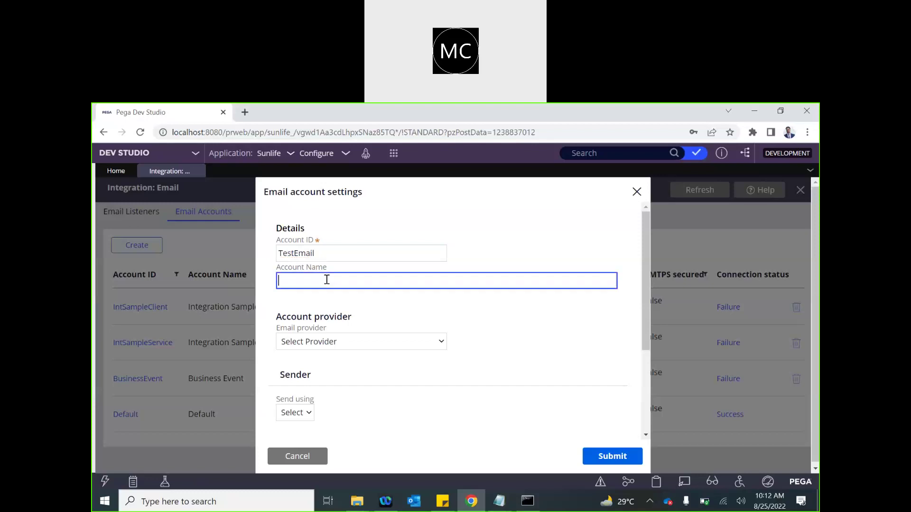
double_click(316, 253)
key(ctrl+c)
click(315, 276)
key(ctrl+v)
click(296, 281)
click(336, 260)
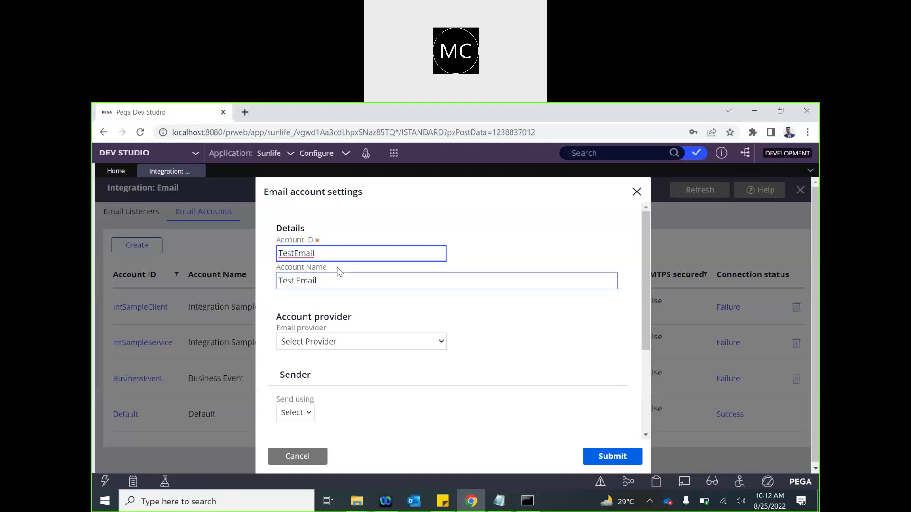
text(Account)
click(331, 281)
text(Account)
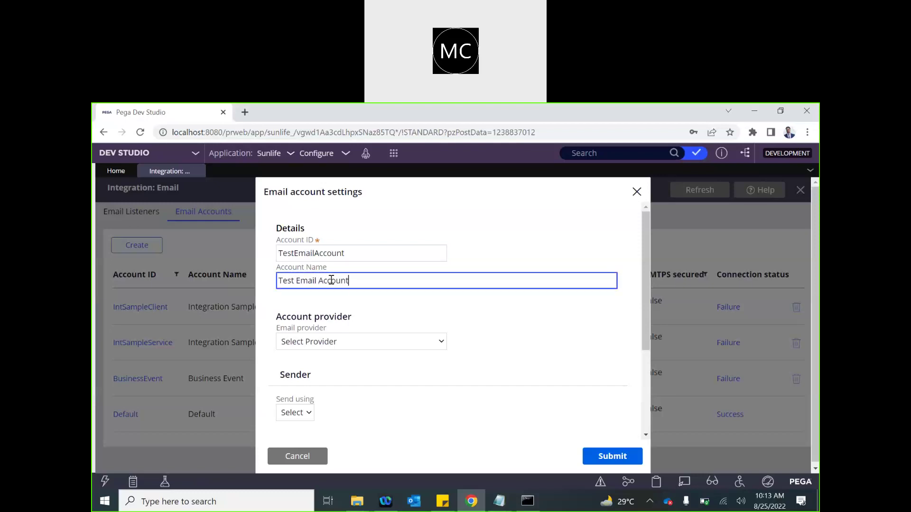
click(373, 307)
- Choose Microsoft Outlook.com as the email provider
click(332, 340)
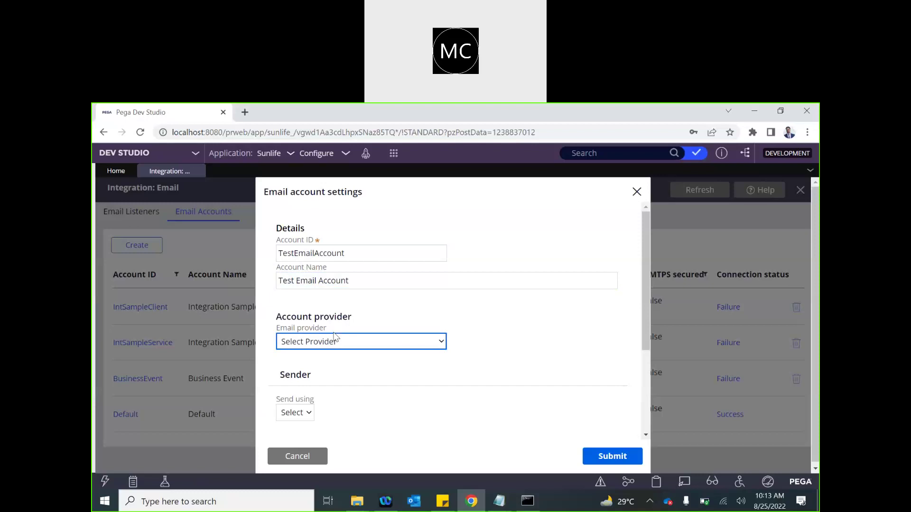
scroll(366, 349, down, 2)
click(360, 226)
click(309, 327)
scroll(336, 308, up, 2)
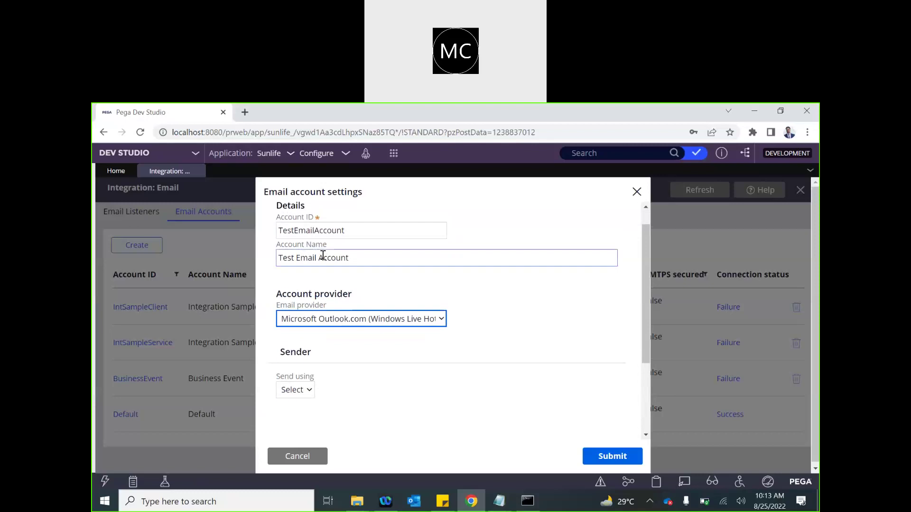
scroll(378, 293, down, 2)
click(309, 279)
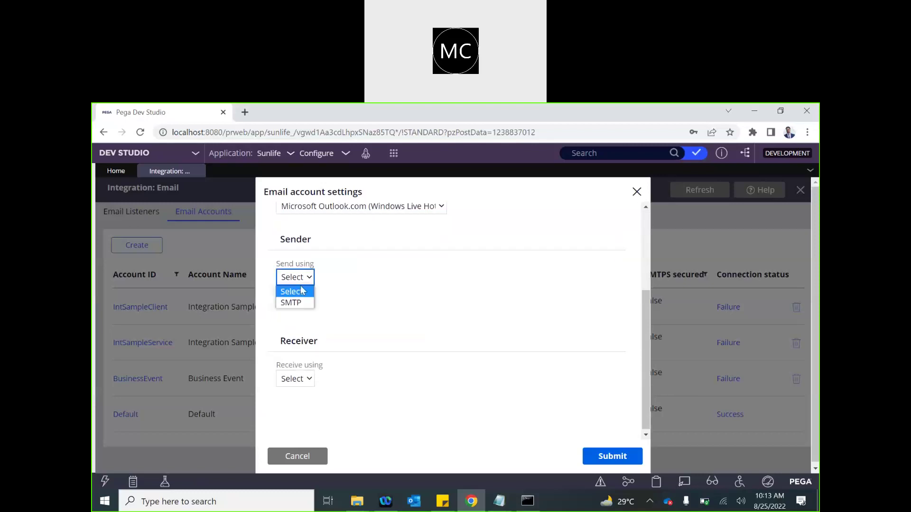
- Send via SMTP, enter the sender email address, and set display name 'Pega New Account'
click(297, 301)
click(317, 329)
text(TestEmail)
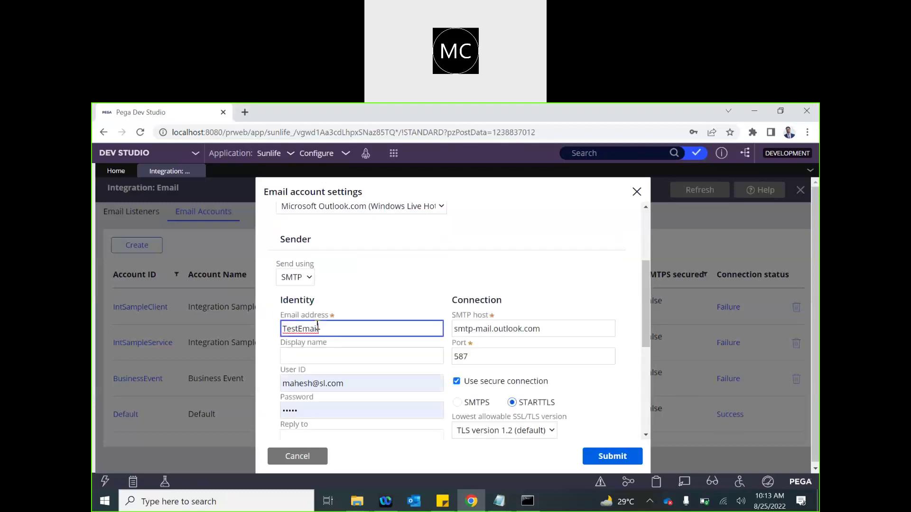
key(ctrl+a)
key(BackSpace)
click(309, 357)
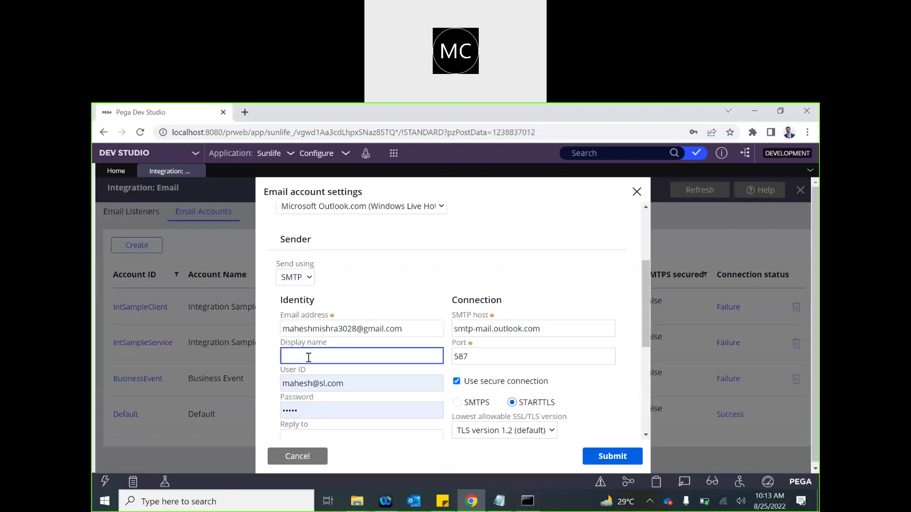
text(Pega New Account)
- Change the sender address domain to outlook and reuse that address as the user ID
scroll(309, 357, down, 2)
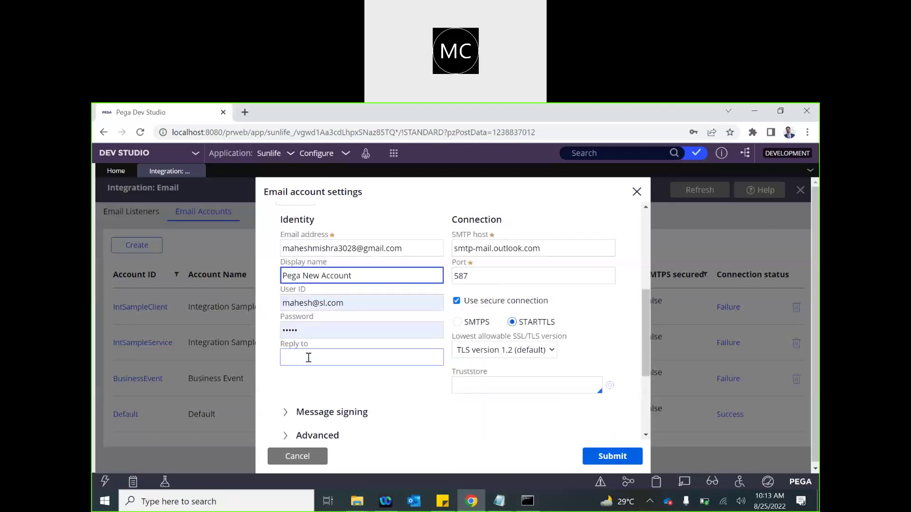
click(345, 303)
key(ctrl+a)
key(BackSpace)
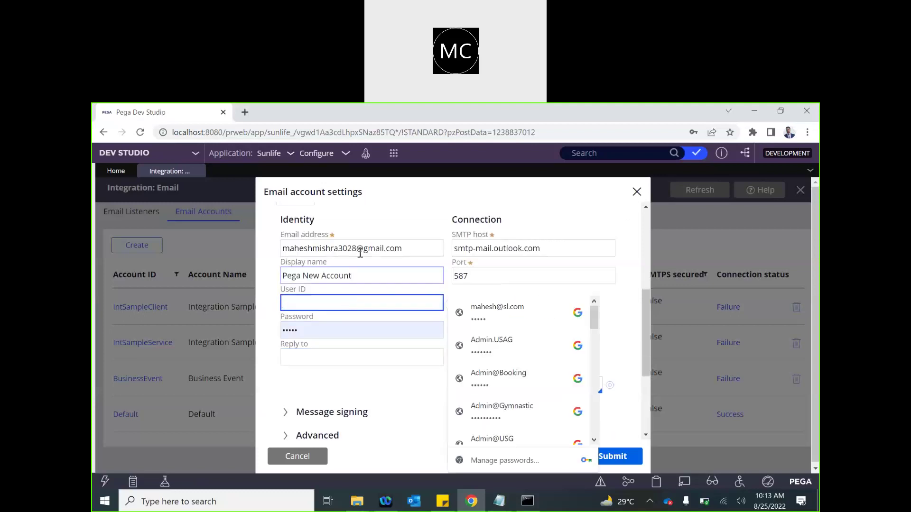
double_click(370, 250)
text(out)
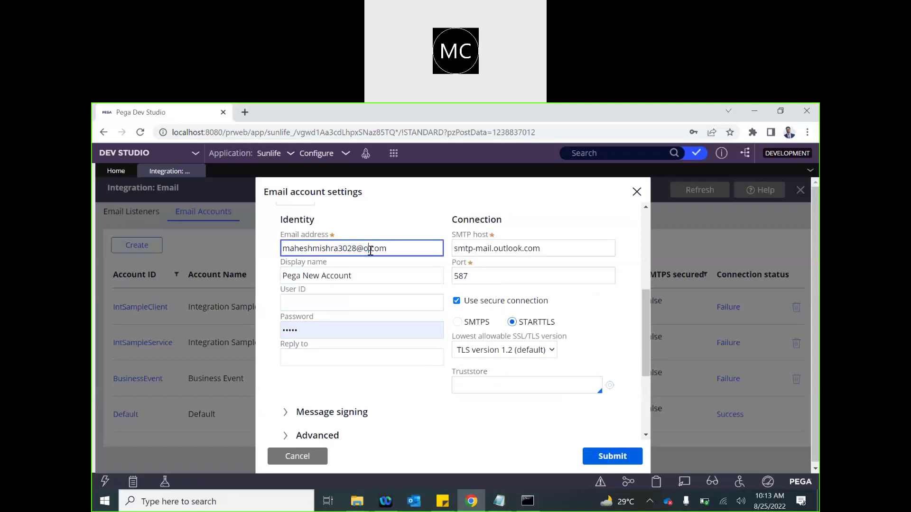
text(look)
click(298, 305)
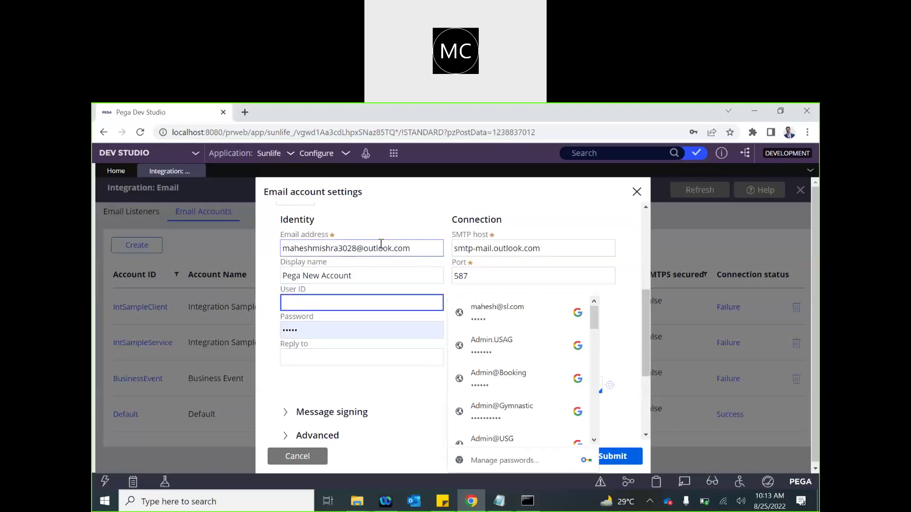
triple_click(381, 245)
key(ctrl+c)
click(306, 303)
key(ctrl+v)
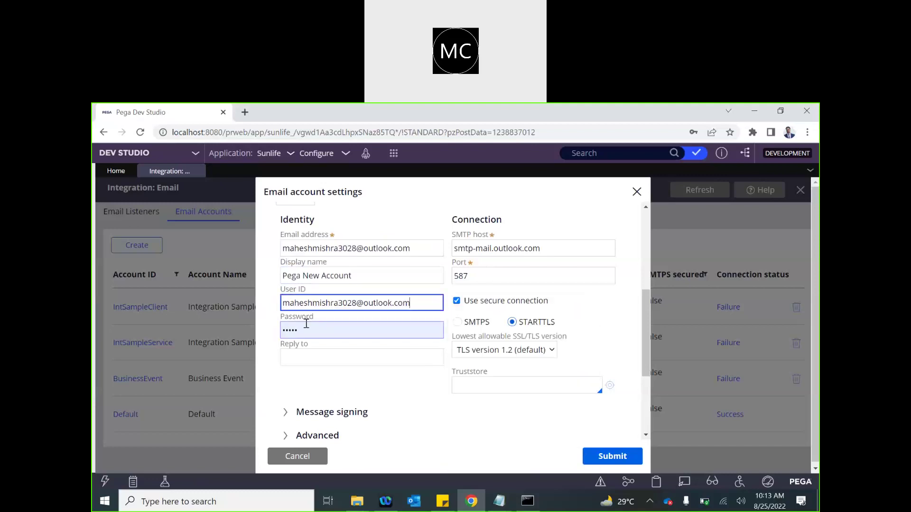
- Enter the account password and set the reply-to to the same email address
click(306, 327)
double_click(306, 324)
text(••••••••••••••)
triple_click(336, 300)
key(ctrl+c)
click(295, 359)
key(ctrl+v)
- Receive email via IMAP using the sender's ID and password, then submit the account
scroll(324, 428, down, 3)
click(295, 376)
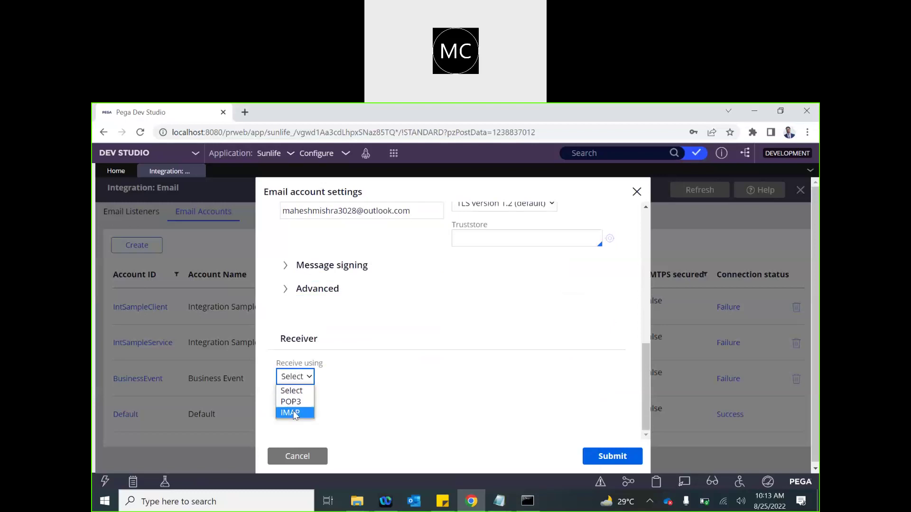
click(294, 413)
scroll(330, 403, down, 3)
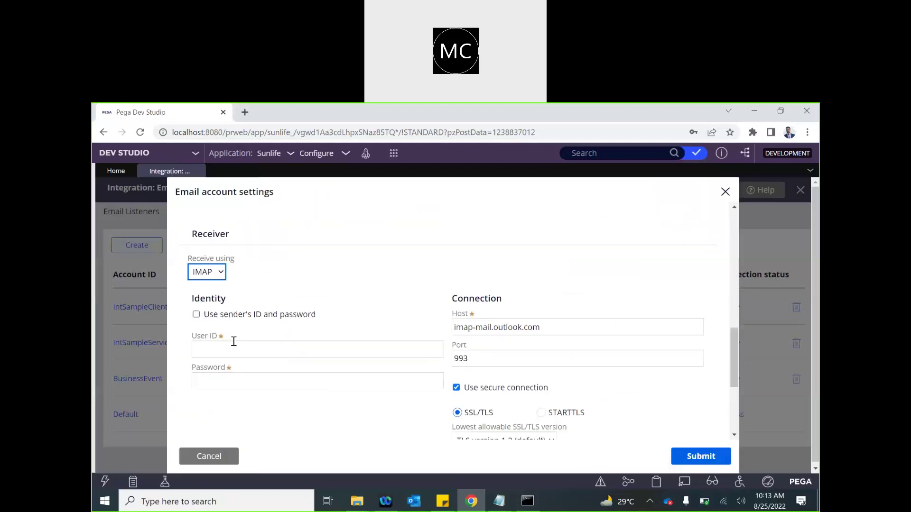
click(195, 315)
scroll(401, 336, down, 2)
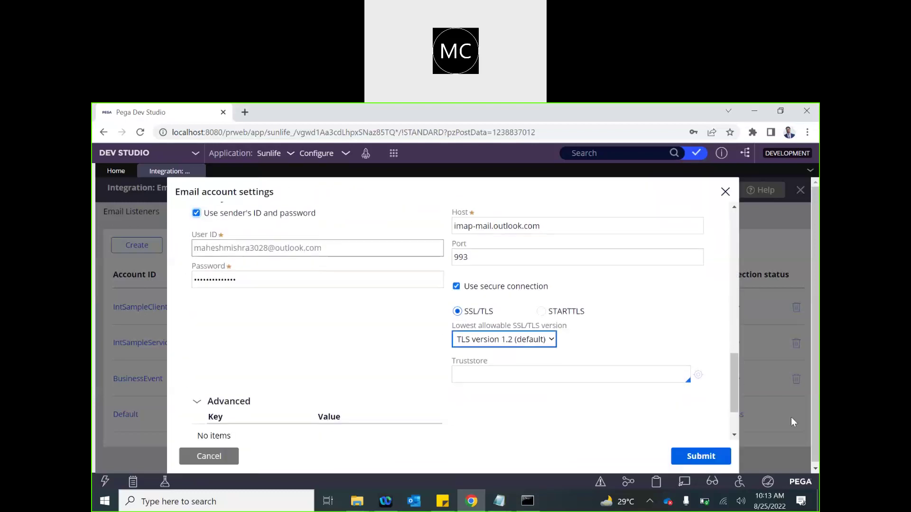
scroll(588, 372, down, 2)
click(703, 457)
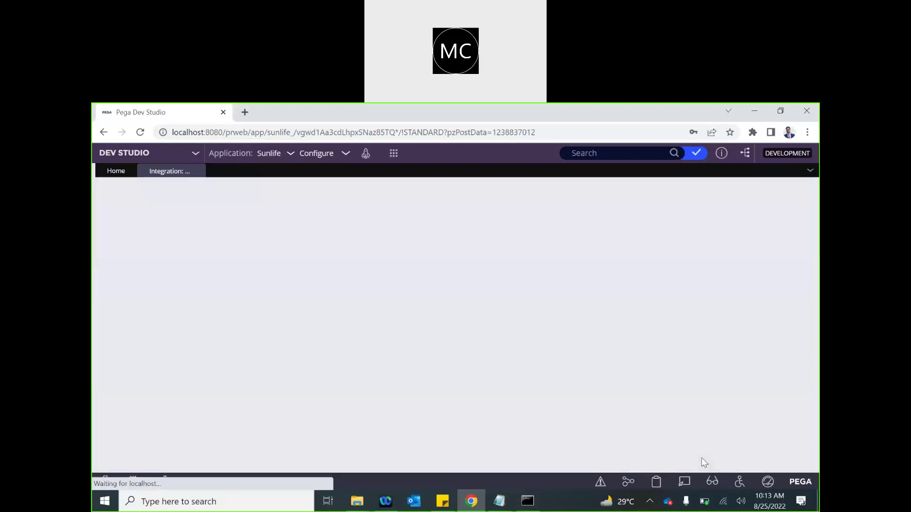
- Check that TestEmailAccount's connection status in the Email Accounts list reads Success
scroll(594, 330, down, 1)
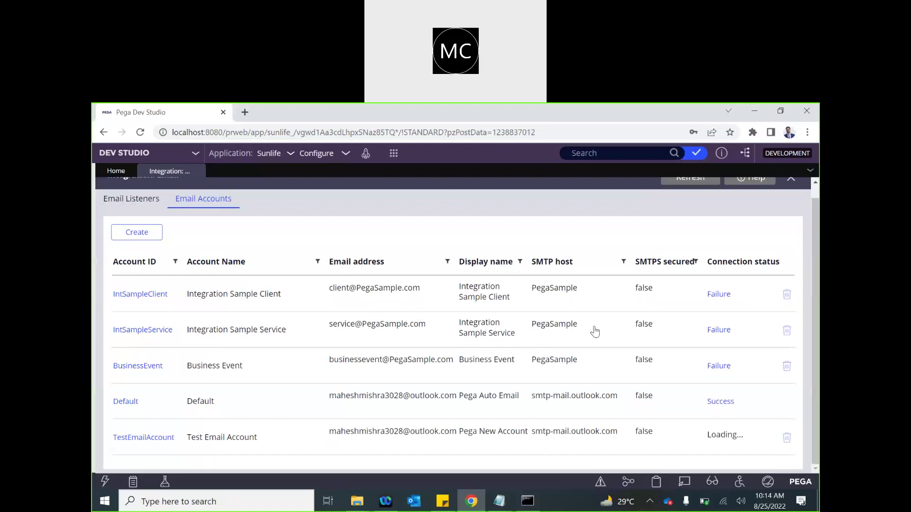
mouse_move(498, 504)
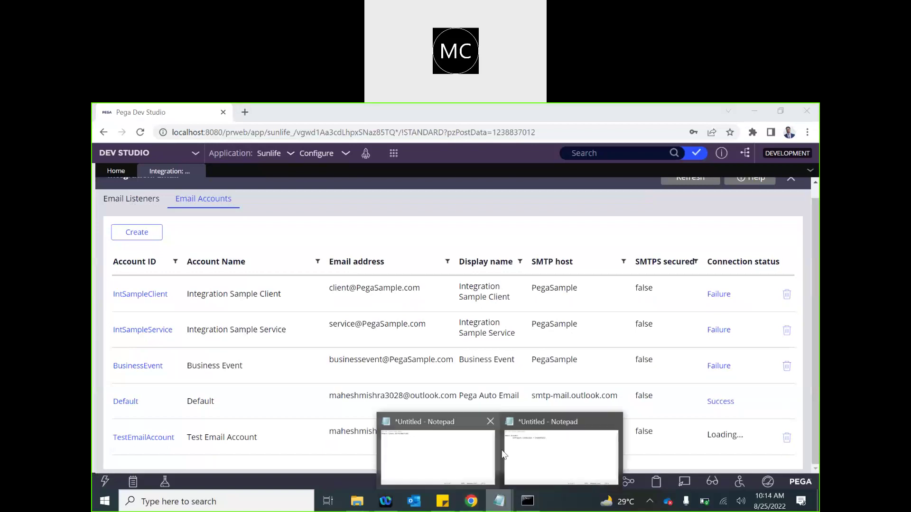
click(542, 448)
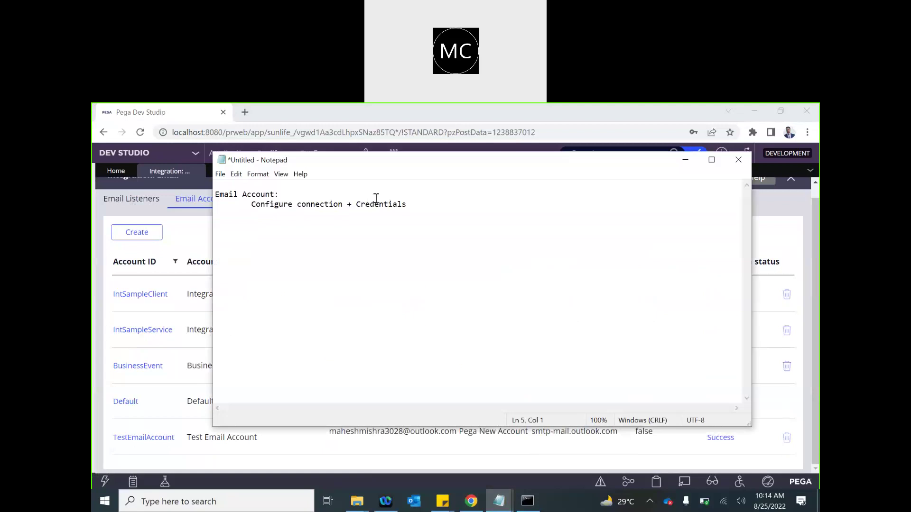
click(678, 457)
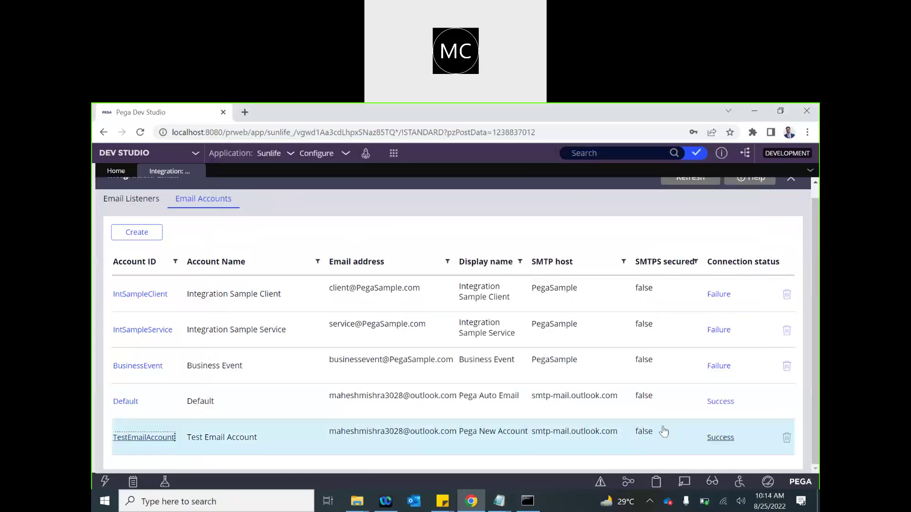
- Add a 'Send Email' heading to the Notepad notes
mouse_move(499, 501)
click(551, 468)
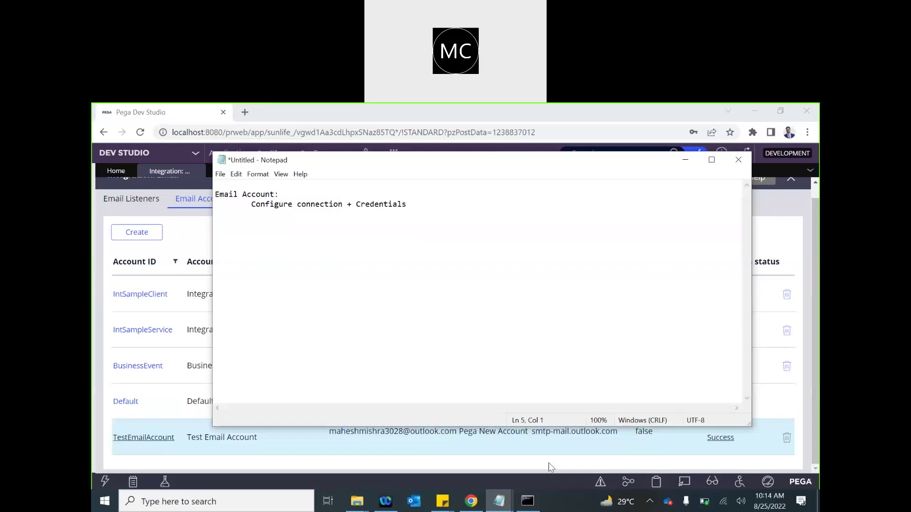
text(Send Email)
- Type the line 'Email Account' under the Send Email heading
text(Email )
text(Acoun)
key(BackSpace)
key(BackSpace)
key(BackSpace)
text(count)
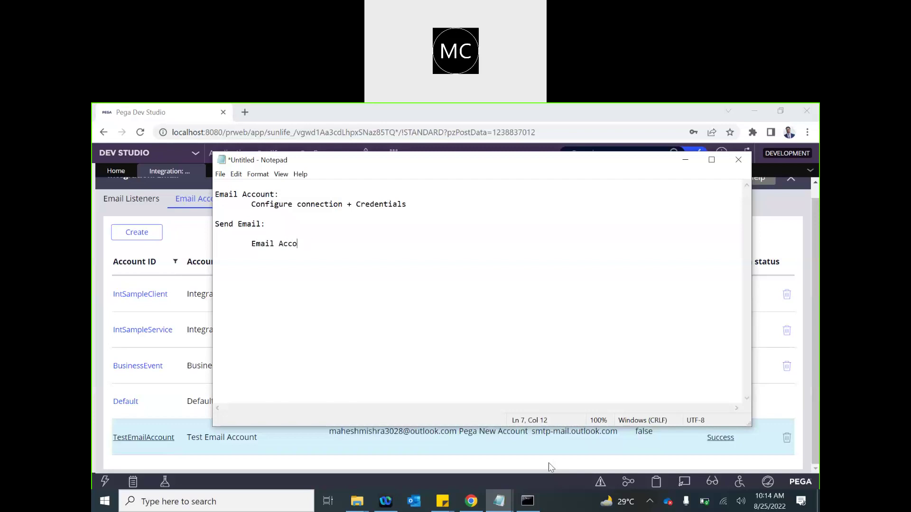
key(Return)
- Add the line 'Cor Rule: Email' and an indented 'Subject' line
text(Cor Rule: Emai)
key(BackSpace)
key(BackSpace)
key(BackSpace)
text(mil)
key(BackSpace)
text(a)
key(BackSpace)
key(BackSpace)
text(ail)
key(Return)
key(Tab)
text(Subject)
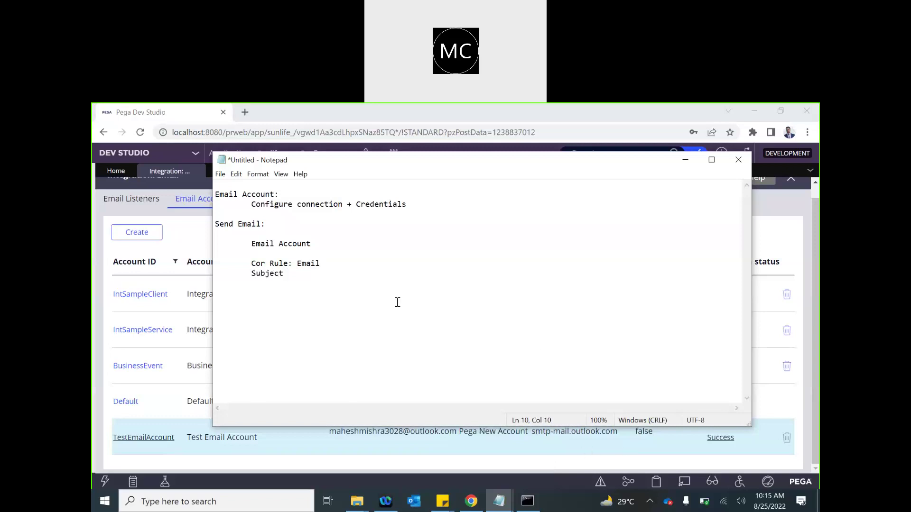
- Select the word Email in the notes, then return to the Pega email accounts page
click(309, 262)
double_click(310, 263)
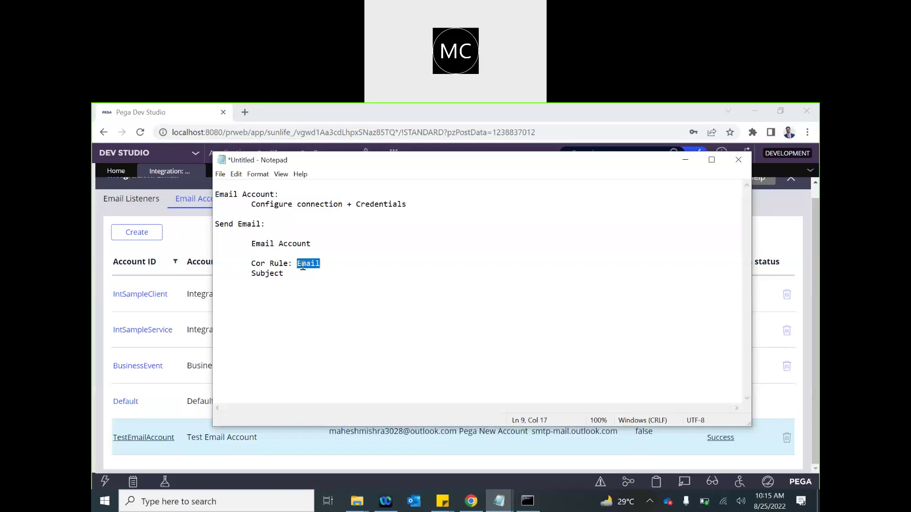
double_click(302, 264)
click(180, 237)
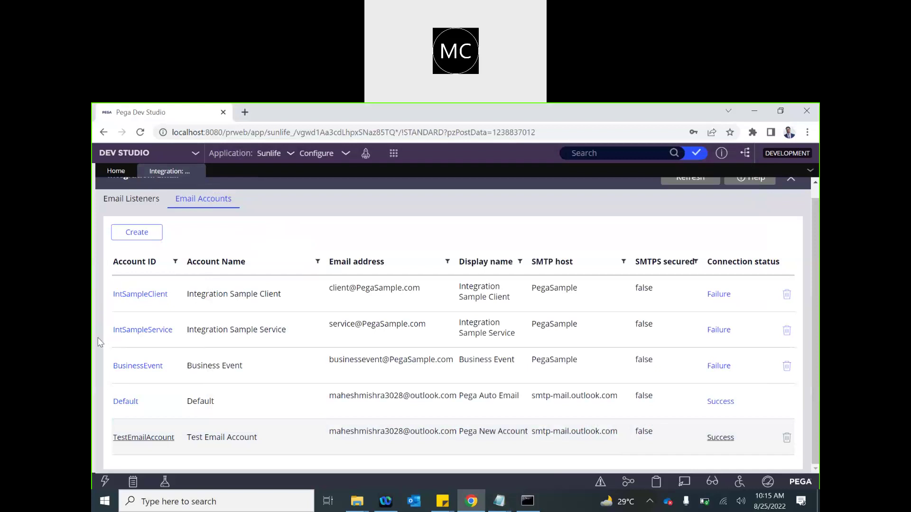
- Open the Leave Adjustment case type and launch its CreateForm_Default process flow
click(781, 114)
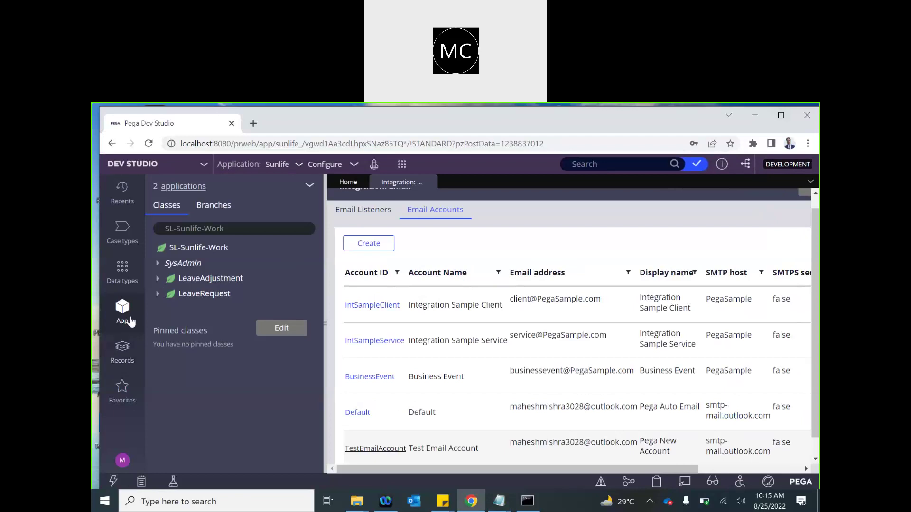
click(782, 117)
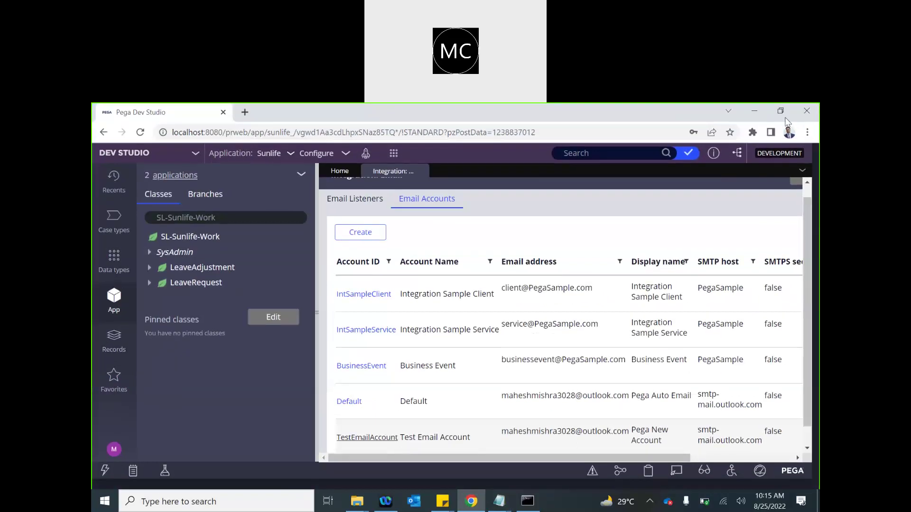
click(181, 269)
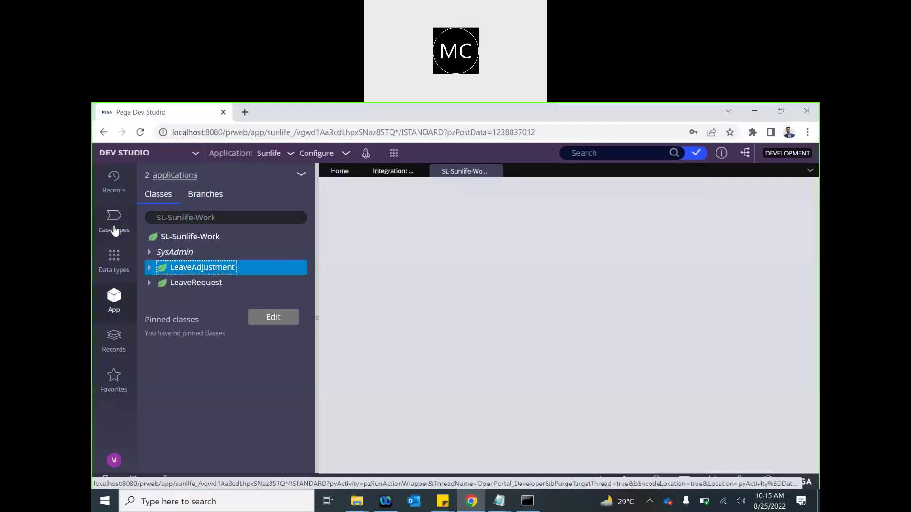
click(114, 228)
click(162, 216)
click(512, 173)
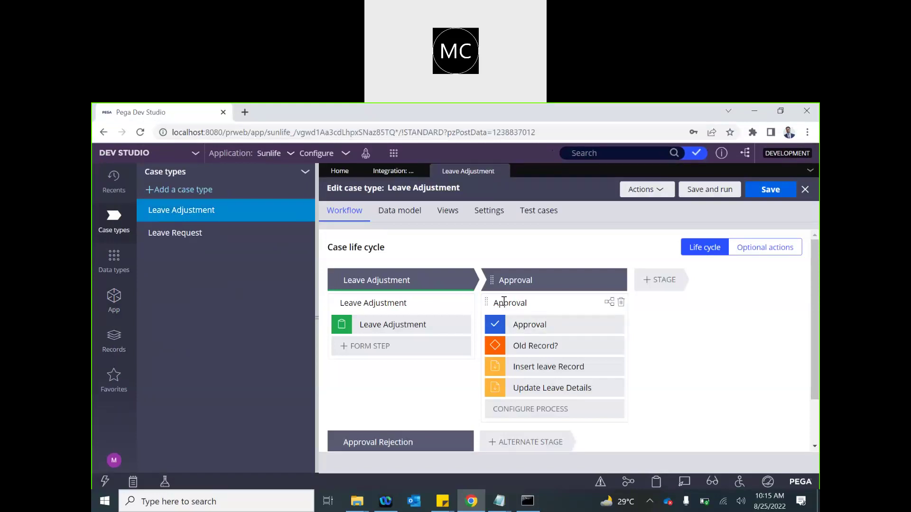
click(384, 303)
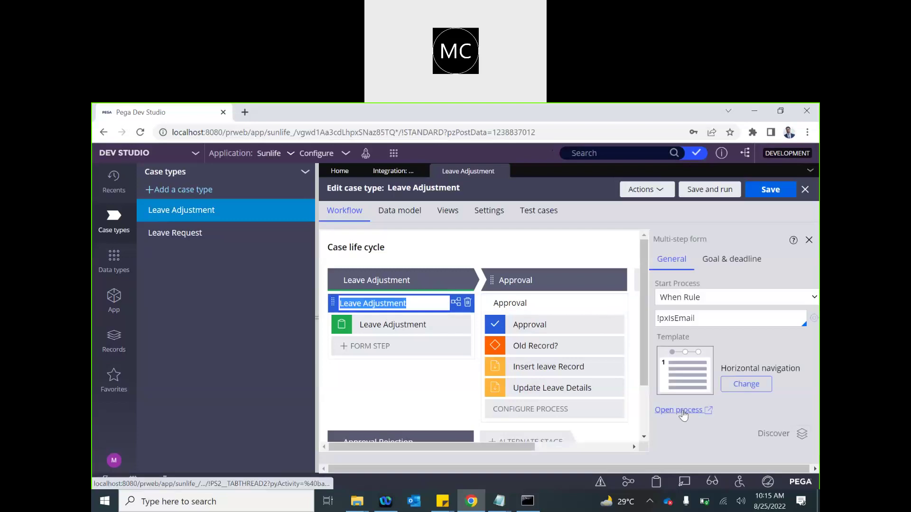
click(675, 411)
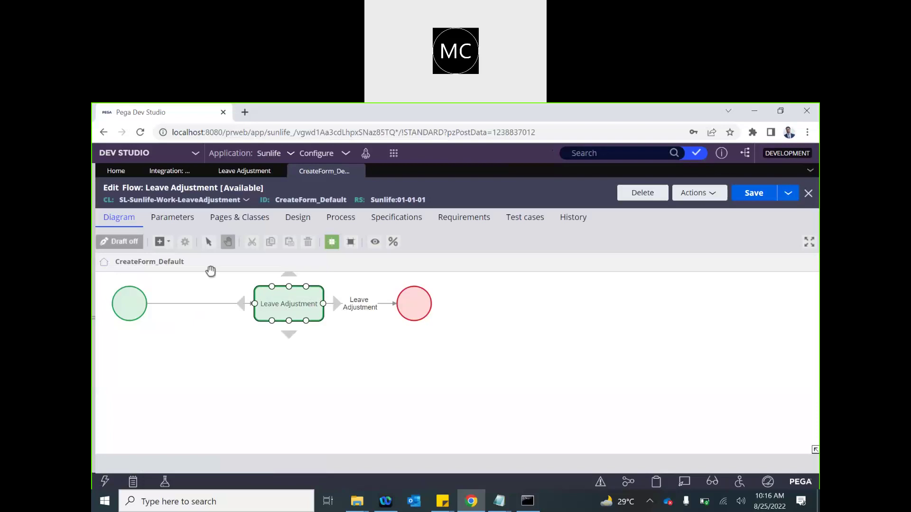
- Add a Send email shape from Automations to the flow diagram
click(162, 242)
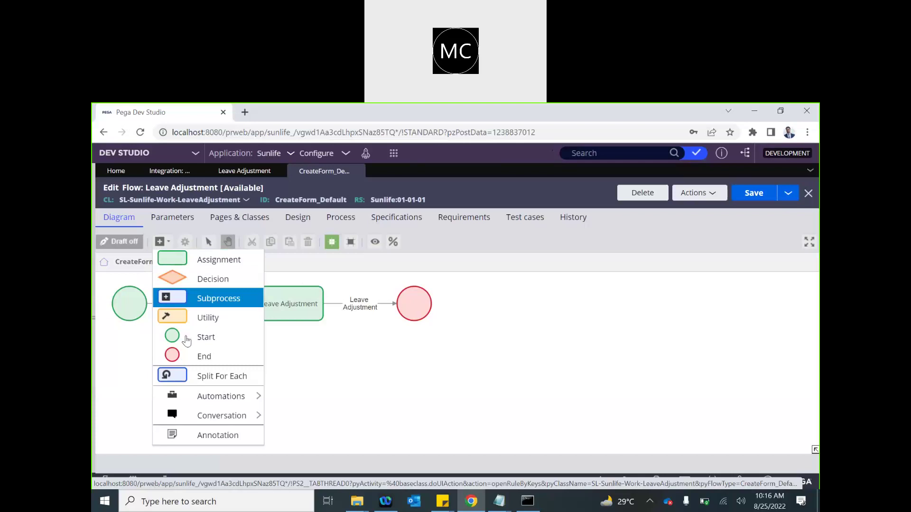
mouse_move(209, 398)
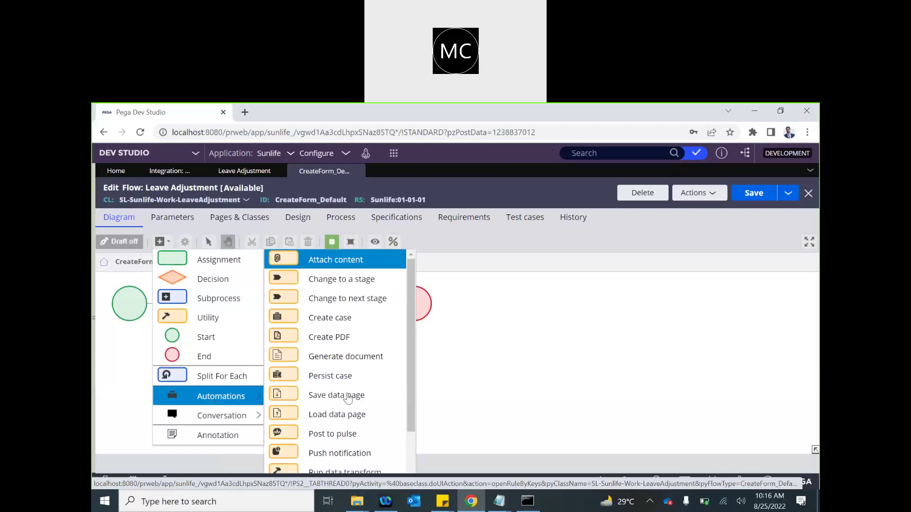
scroll(331, 407, down, 3)
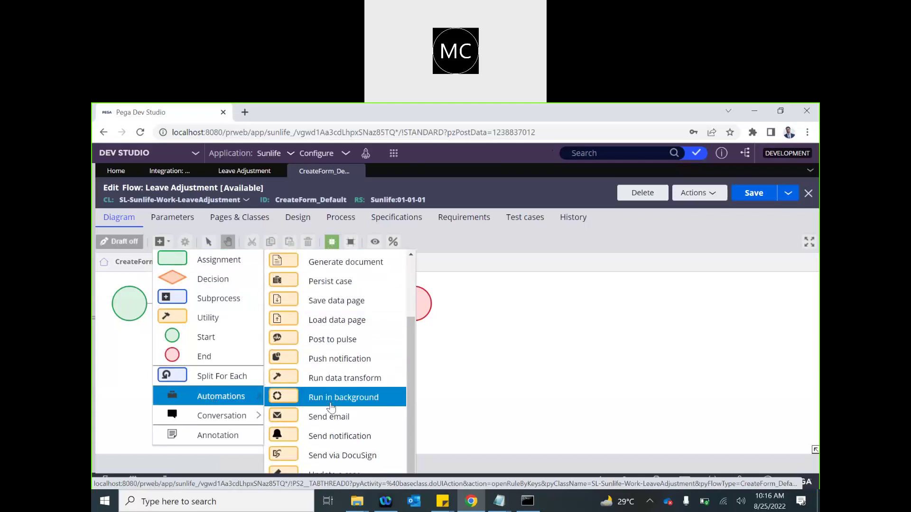
scroll(331, 407, down, 1)
click(298, 396)
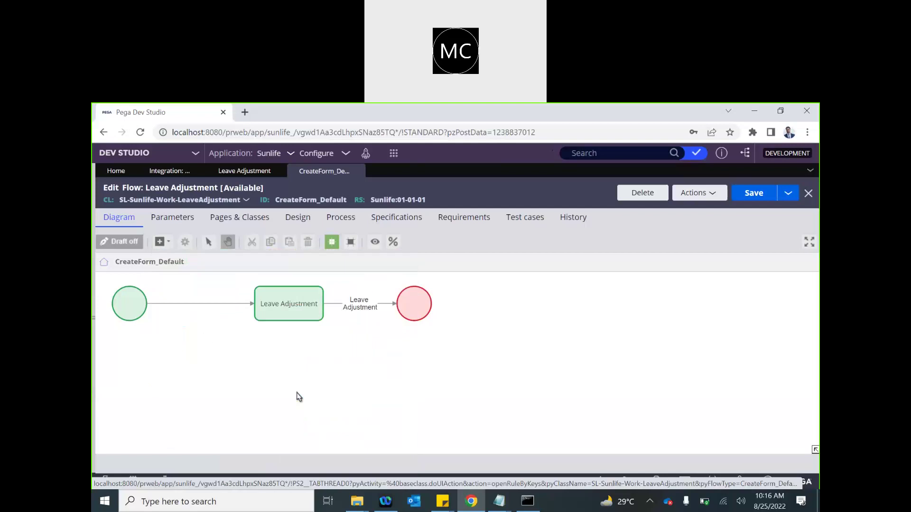
- Wire Leave Adjustment → Send email → End and open the Send email settings
click(390, 308)
drag(395, 304, 582, 359)
click(489, 351)
drag(506, 359, 582, 354)
double_click(466, 352)
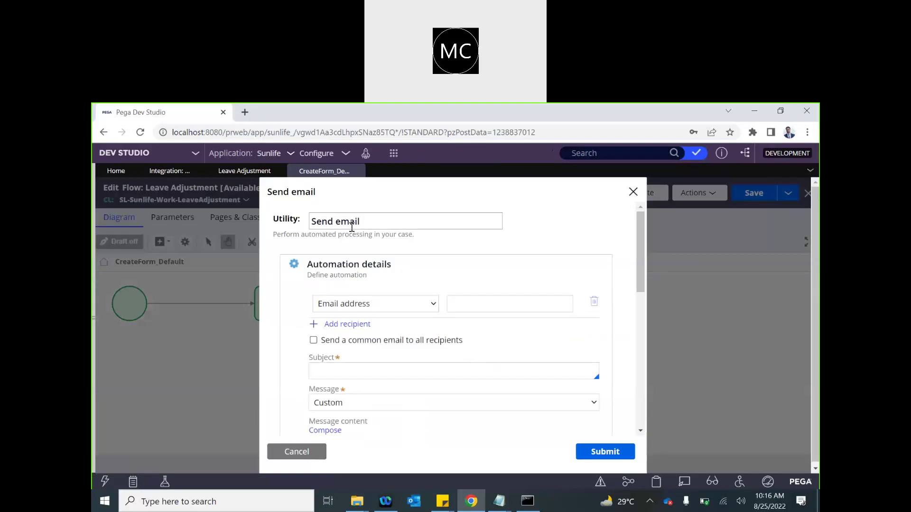
- Rename the step to Send ack email and keep Email address as the recipient type
click(336, 221)
text(ack)
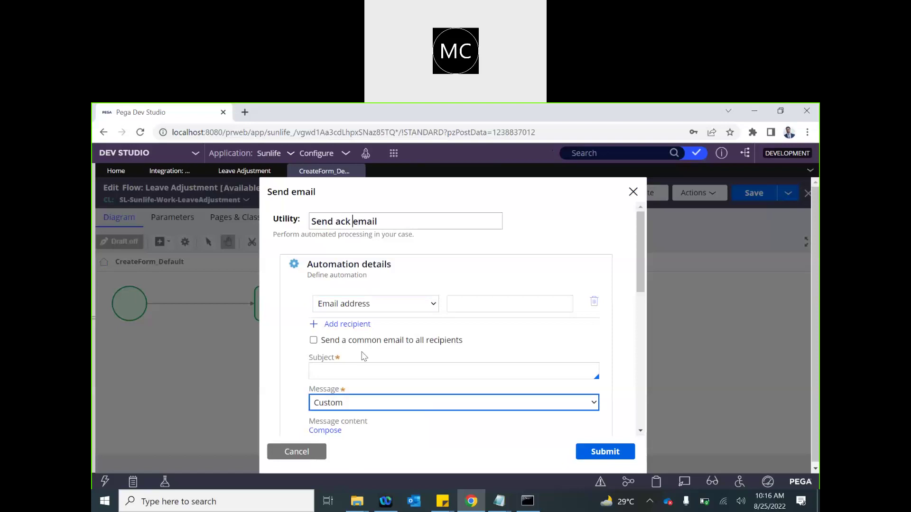
click(410, 305)
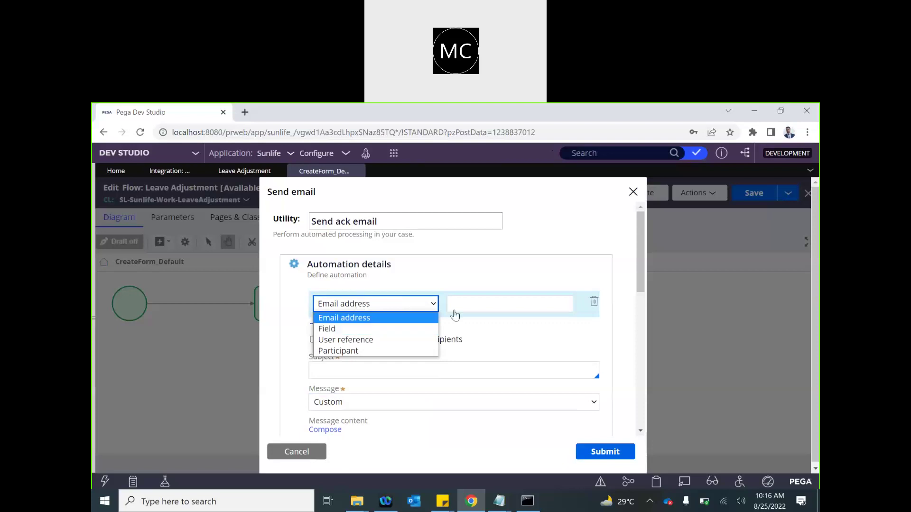
click(485, 306)
click(370, 301)
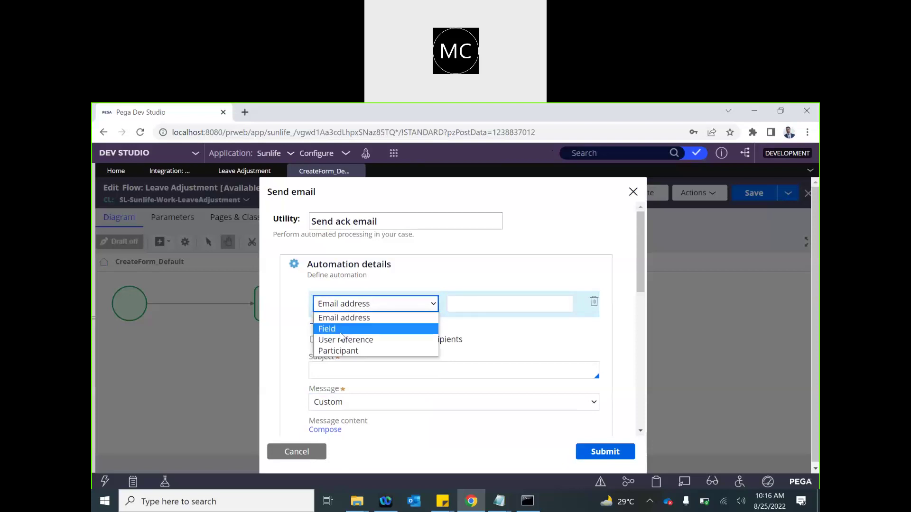
click(361, 327)
click(514, 305)
text(.)
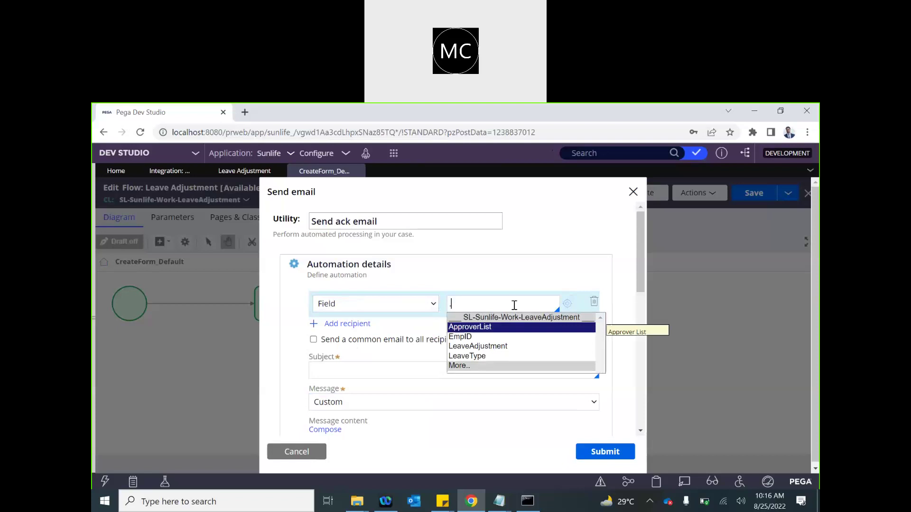
key(Down)
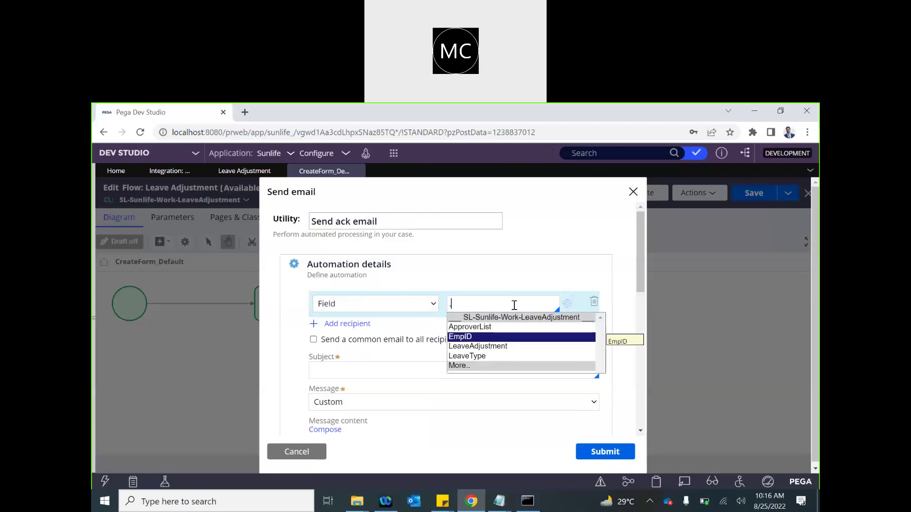
key(BackSpace)
click(439, 308)
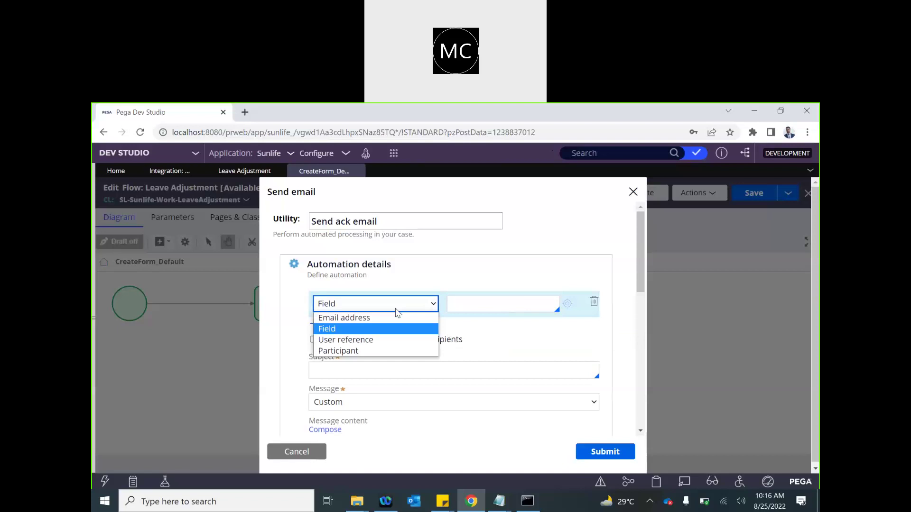
click(326, 318)
- Enter the operator's Outlook email address as the recipient
click(458, 302)
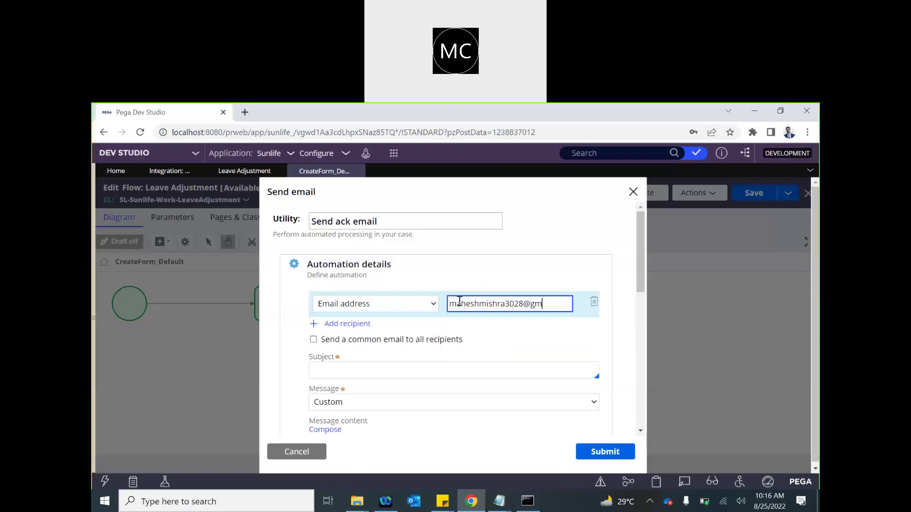
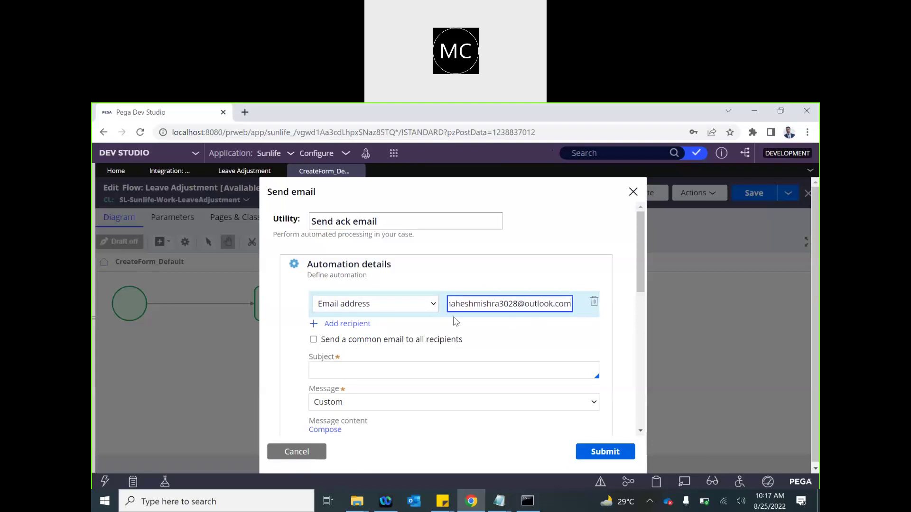
scroll(387, 345, down, 1)
click(335, 324)
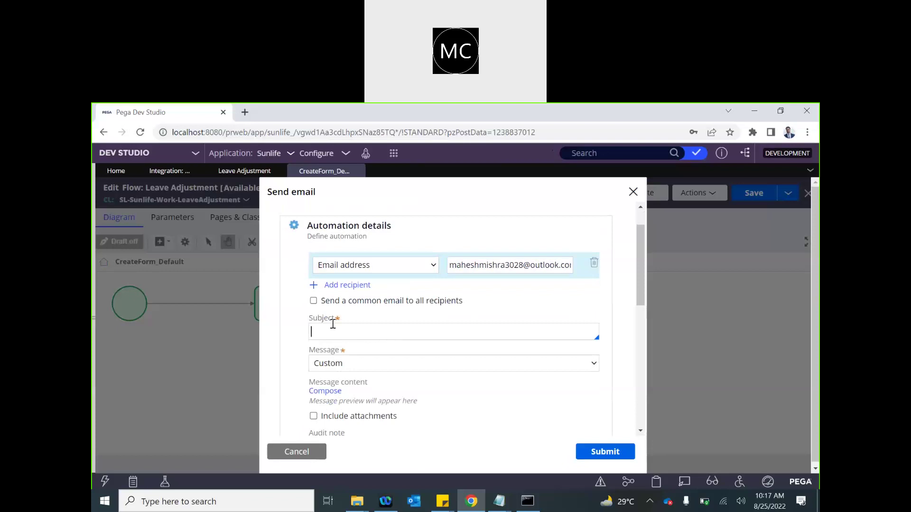
- Keep the message Custom and set subject 'You leave adjustment request has been submitted'
click(354, 363)
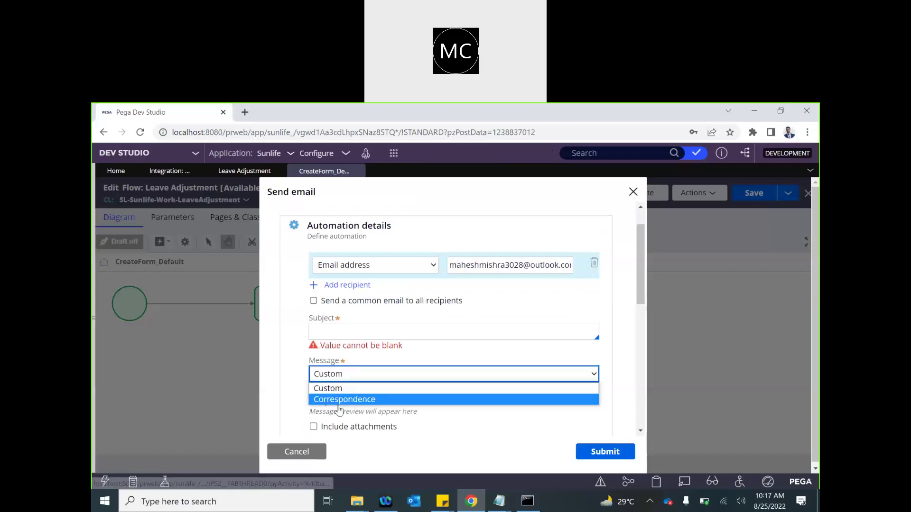
click(339, 404)
click(364, 404)
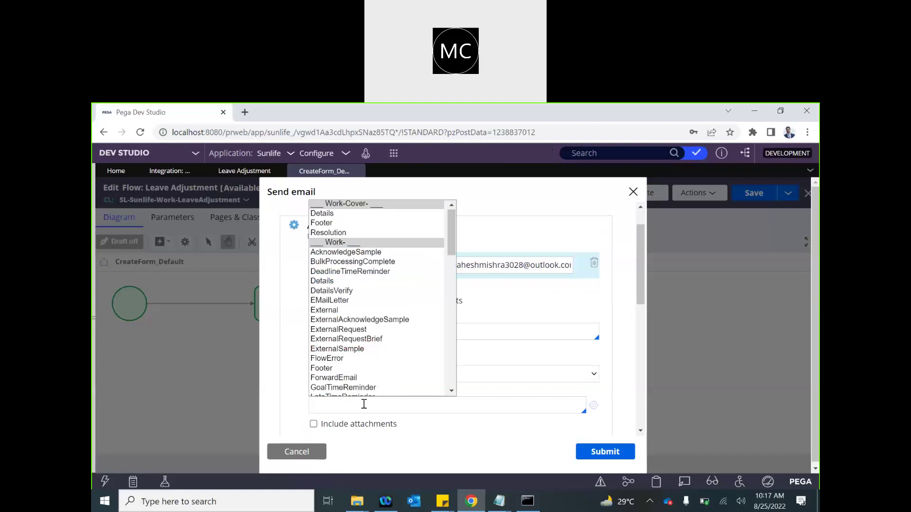
click(357, 375)
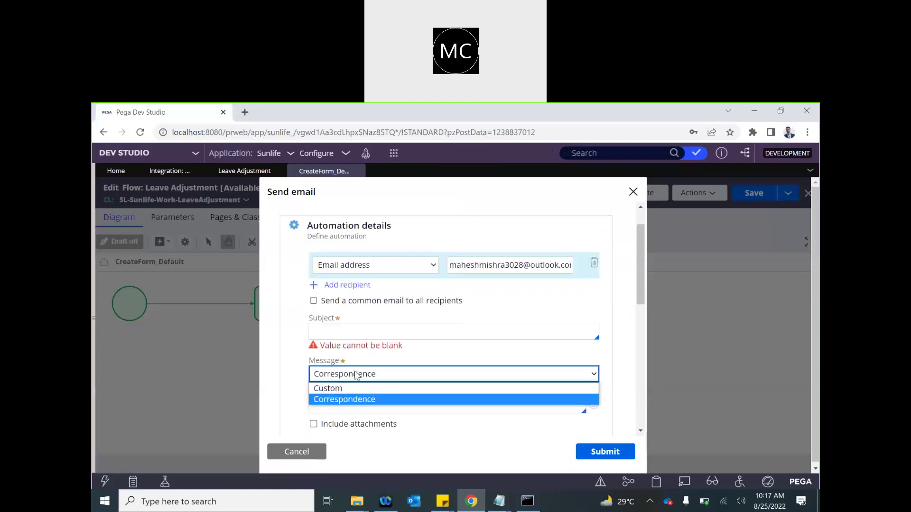
click(339, 388)
scroll(332, 394, down, 1)
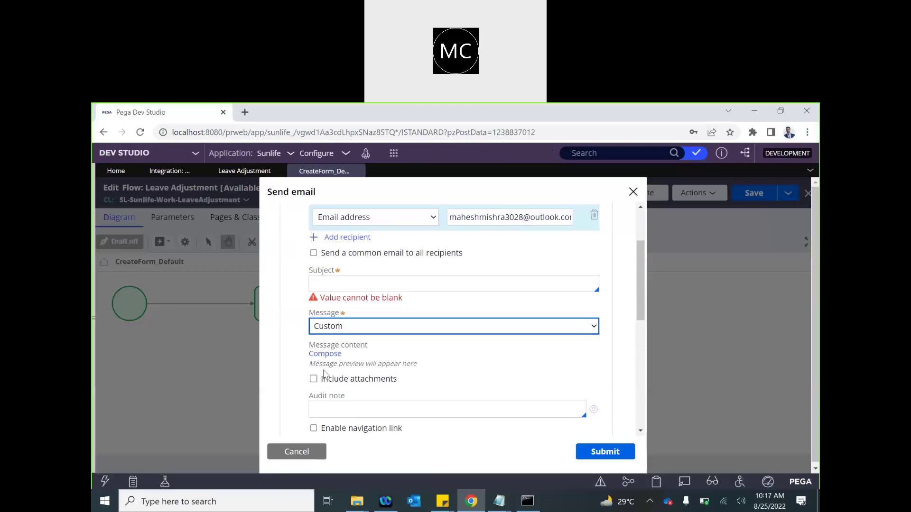
click(333, 291)
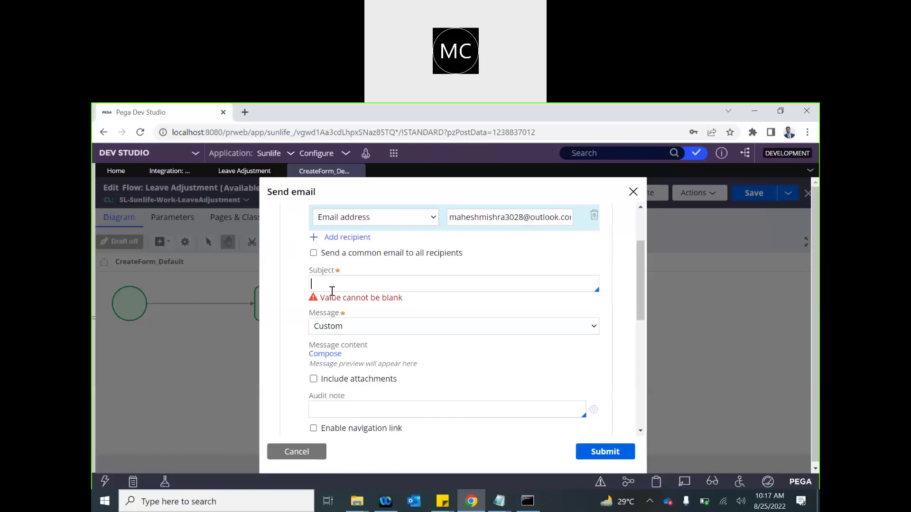
text(You leave adjustment re)
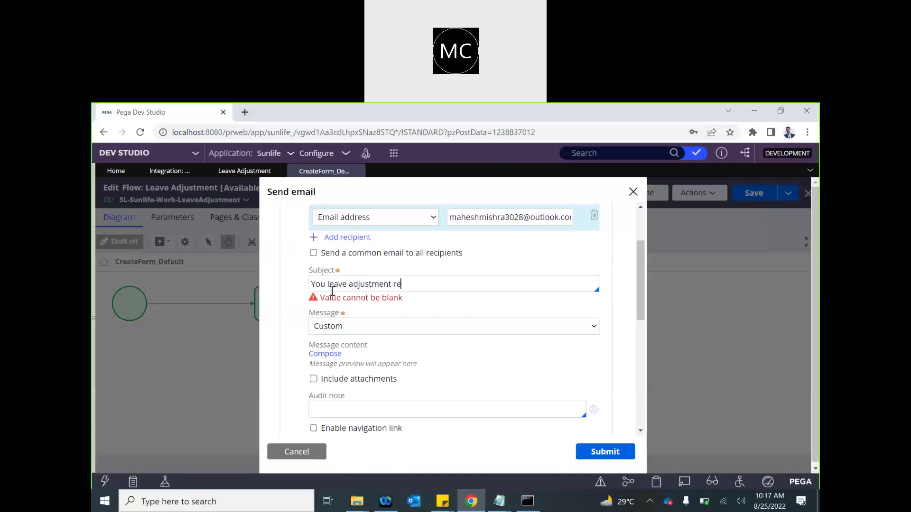
text(quest has been submitted)
click(334, 345)
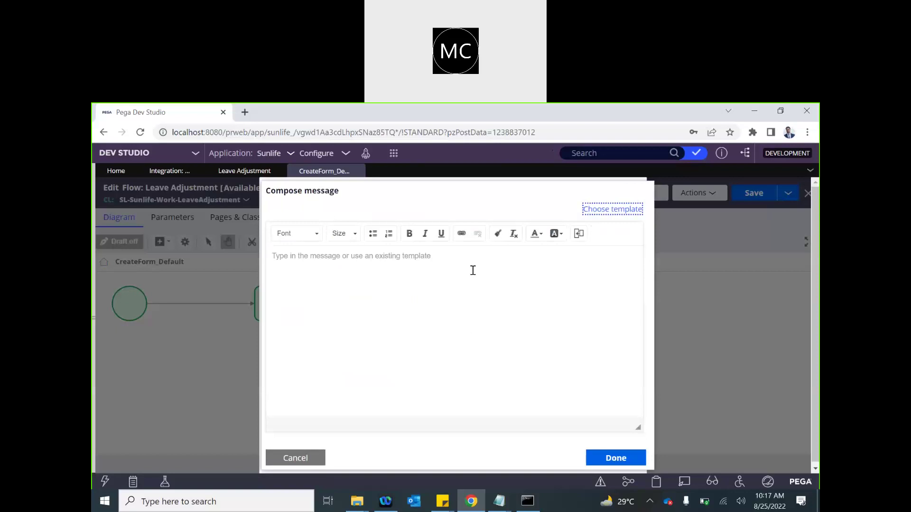
- Start the email body with 'Your leave adjustment request' in the message composer
click(311, 263)
text(Dear)
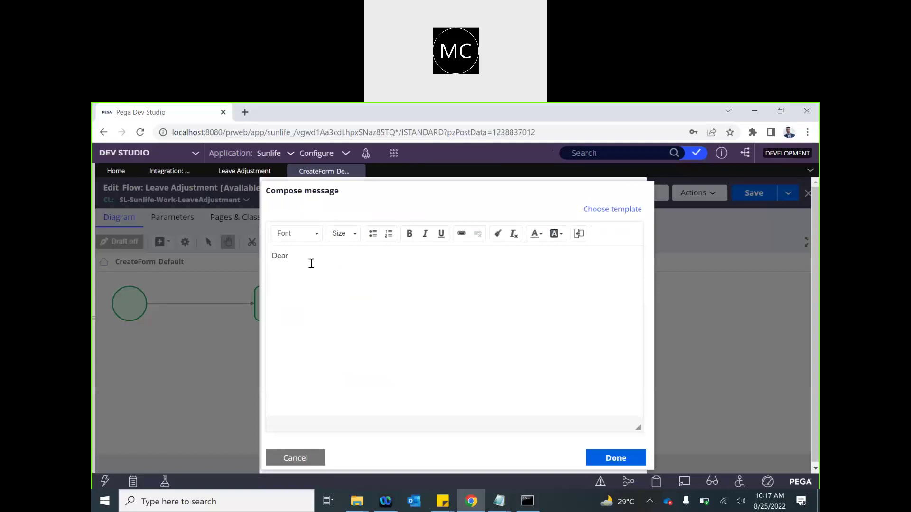
key(BackSpace)
key(BackSpace)
key(BackSpace)
key(BackSpace)
key(BackSpace)
click(579, 234)
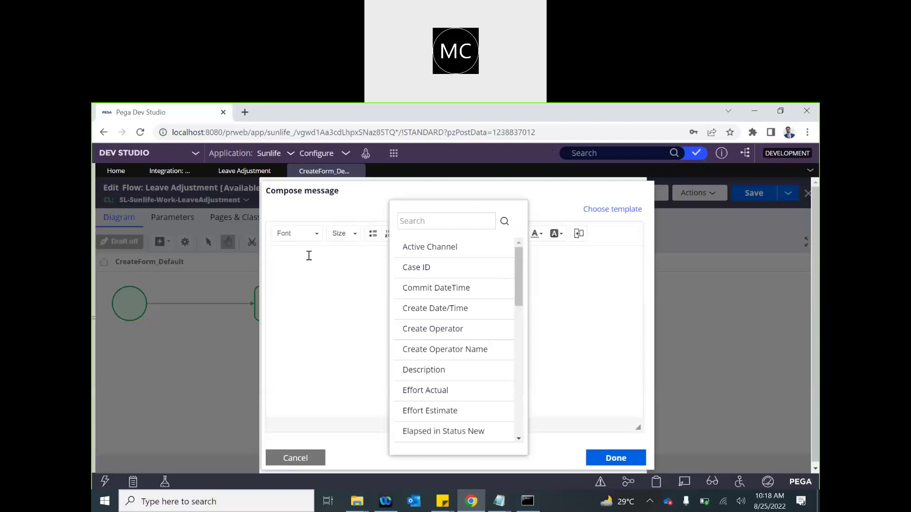
text(Your leave adjustment request)
click(580, 233)
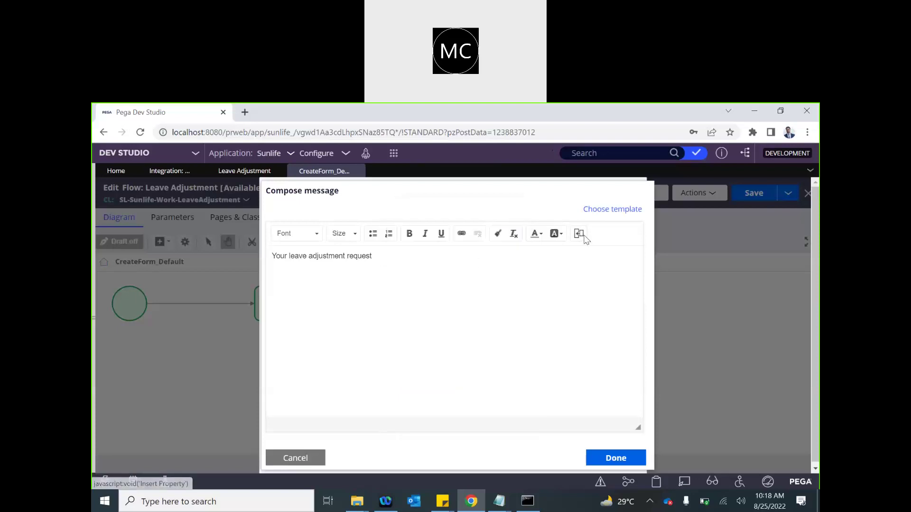
- Insert the Case ID placeholder, then type 'has been sumitted for leave type' after it
click(579, 234)
click(433, 265)
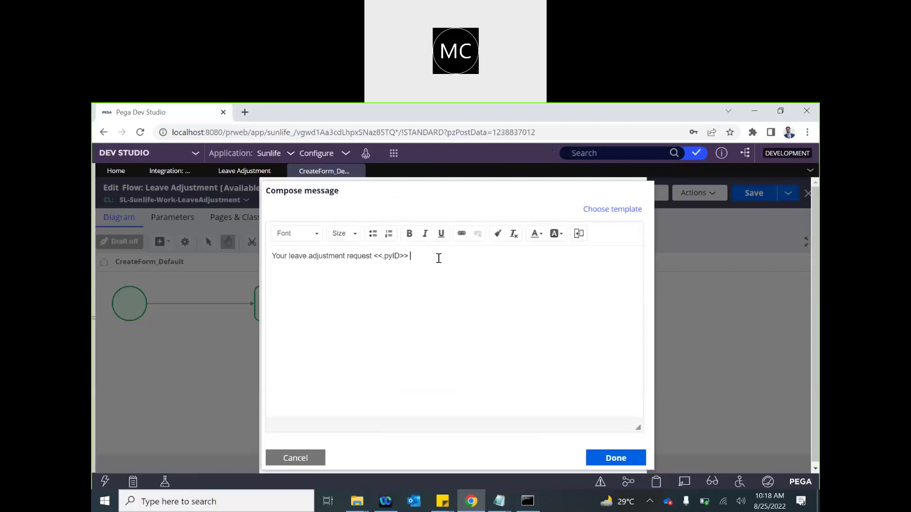
text(has been sumitted for leave type)
- Add the leave type placeholder followed by 'with adjustment value' to the message
click(577, 237)
scroll(460, 355, down, 3)
scroll(459, 355, down, 5)
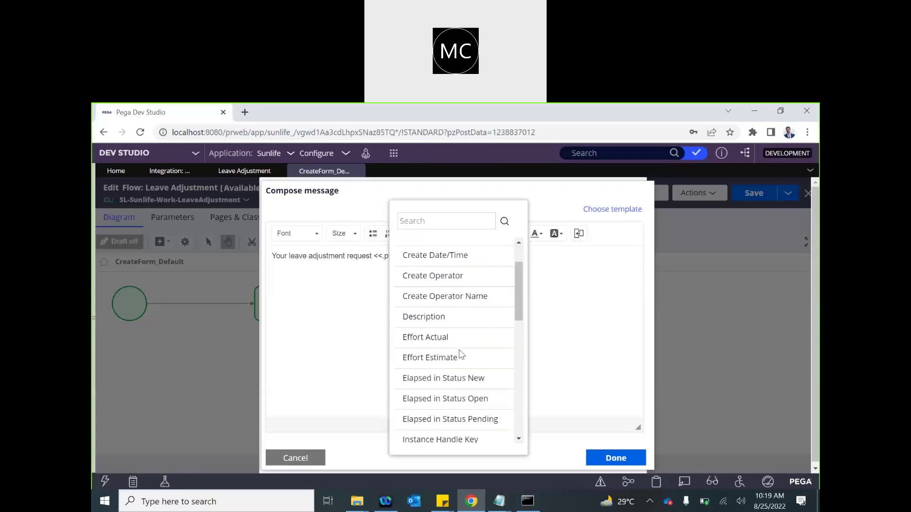
scroll(460, 351, up, 5)
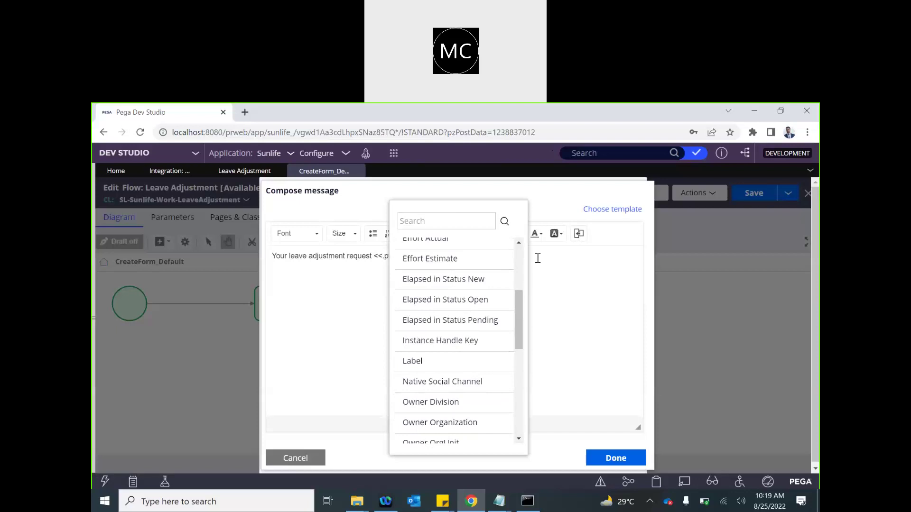
click(578, 238)
text(<<)
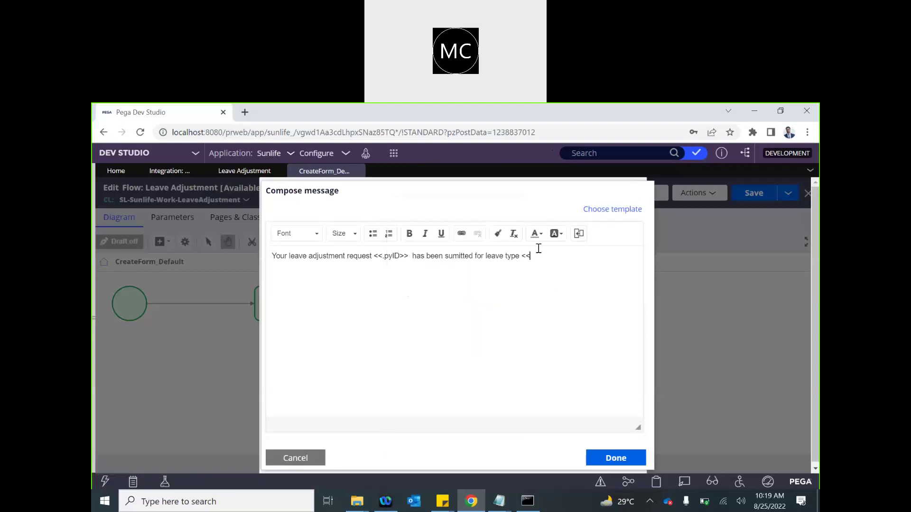
text(.)
text(le)
text(LeaveType>> with a)
text(ment value <<.AdjustmentVa)
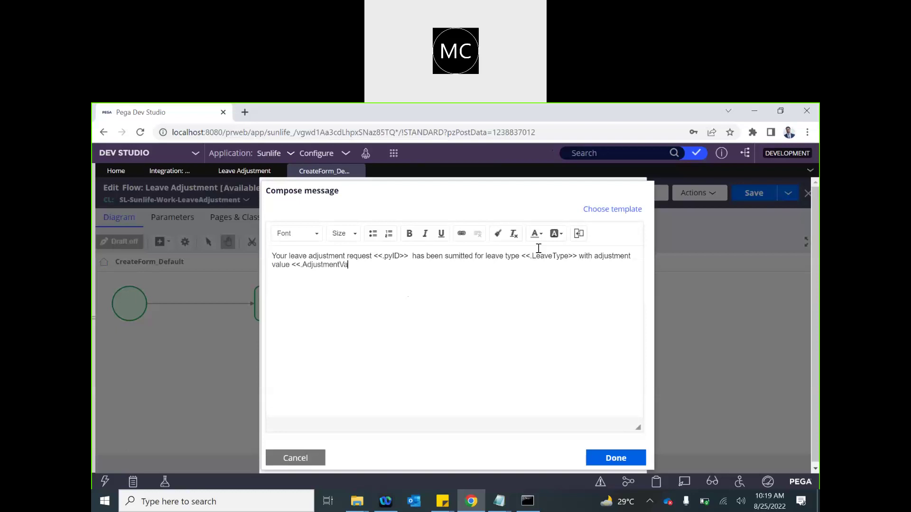
key(BackSpace)
key(BackSpace)
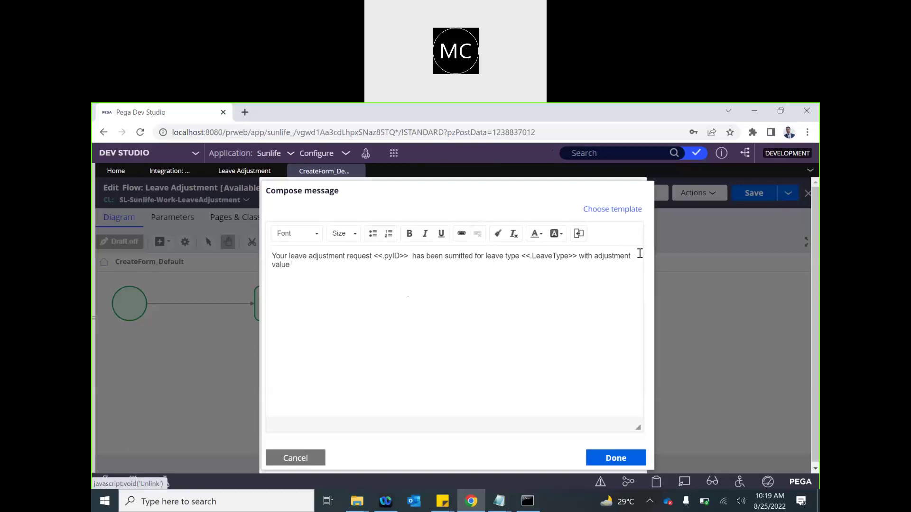
- Search the Insert Property list for 'leave', then bring up the case types explorer
click(579, 233)
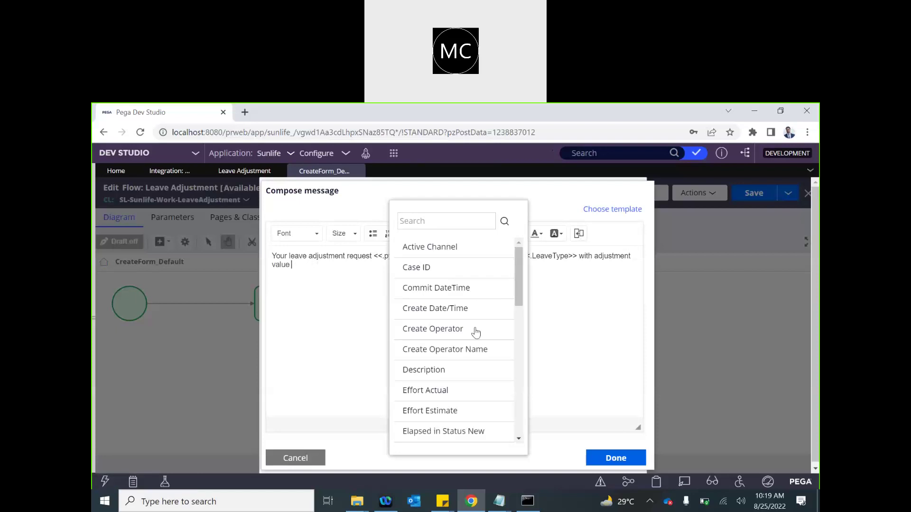
scroll(476, 332, down, 10)
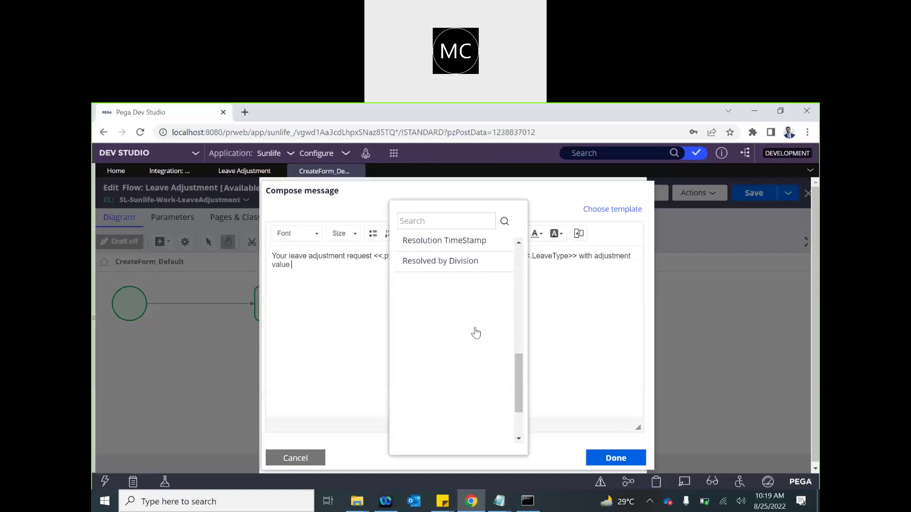
scroll(476, 332, up, 10)
click(420, 221)
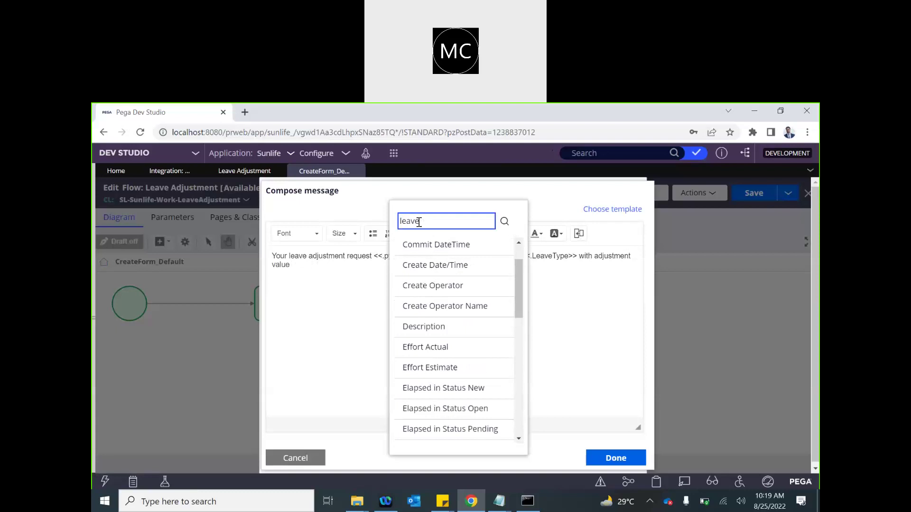
key(Return)
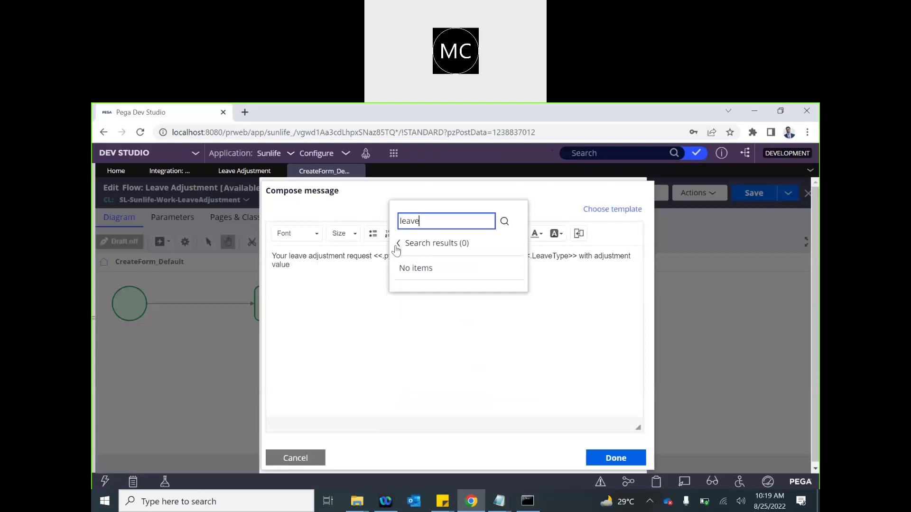
click(397, 245)
click(94, 303)
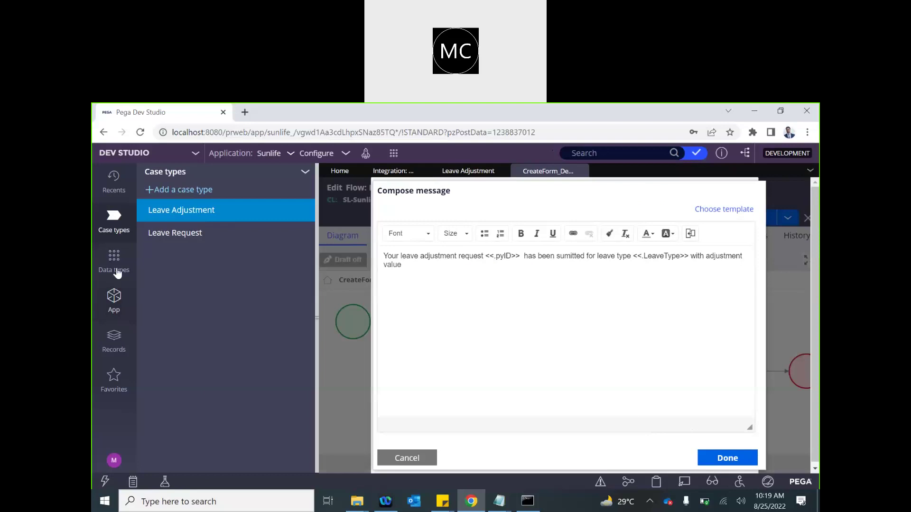
- Under LeaveAdjustment > Data Model > Property, mark LeaveAdjustment and LeaveType as relevant records
click(113, 301)
click(150, 268)
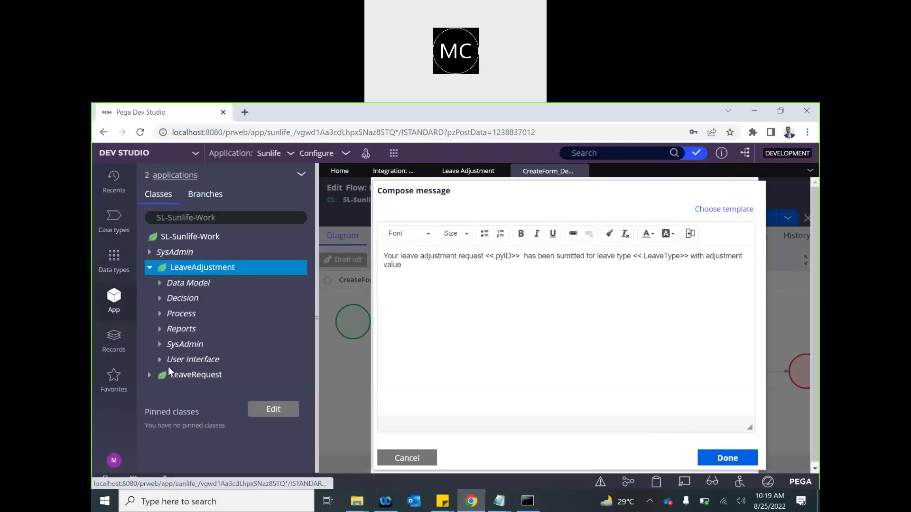
click(160, 283)
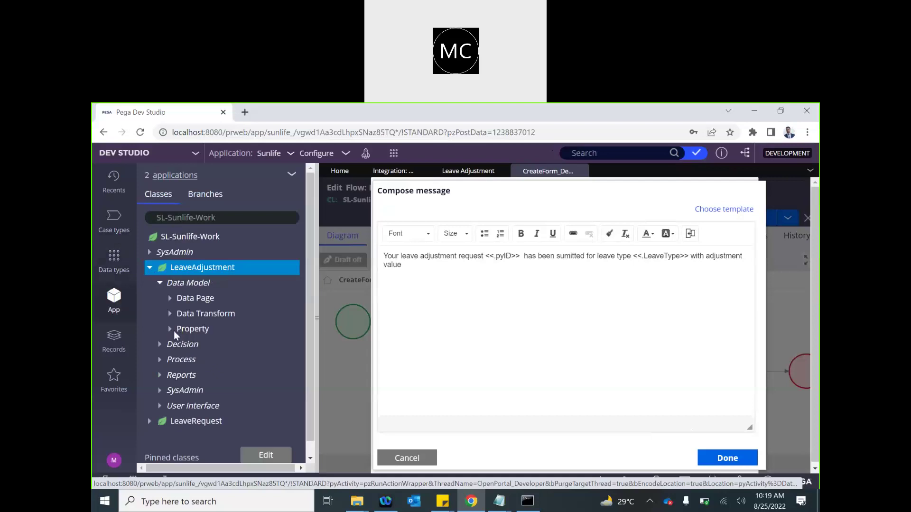
click(174, 332)
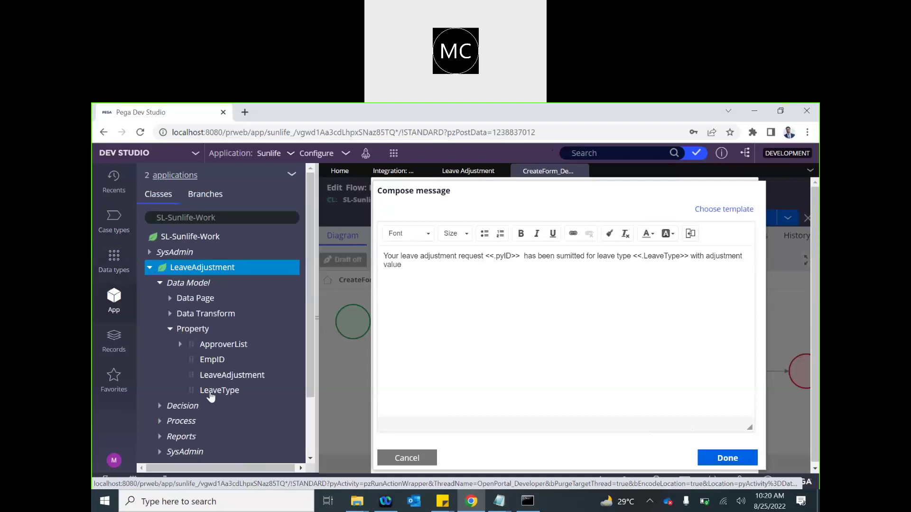
click(220, 377)
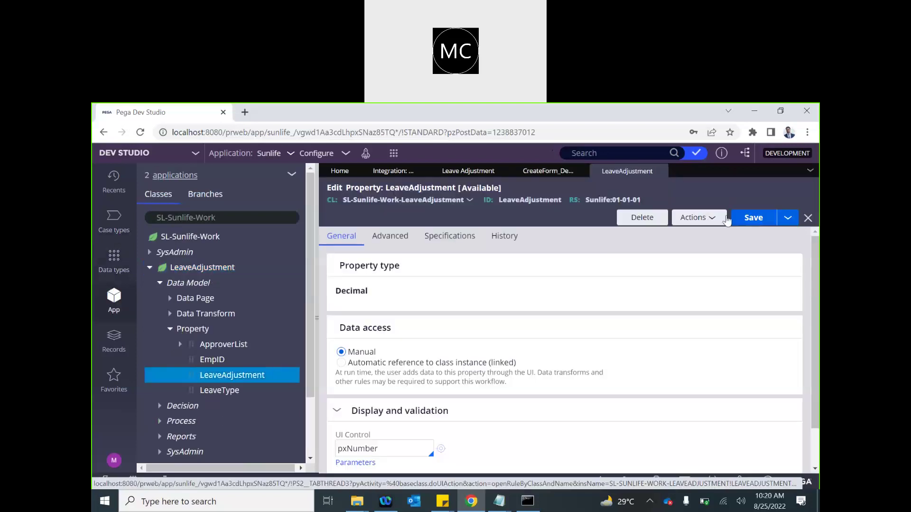
click(710, 218)
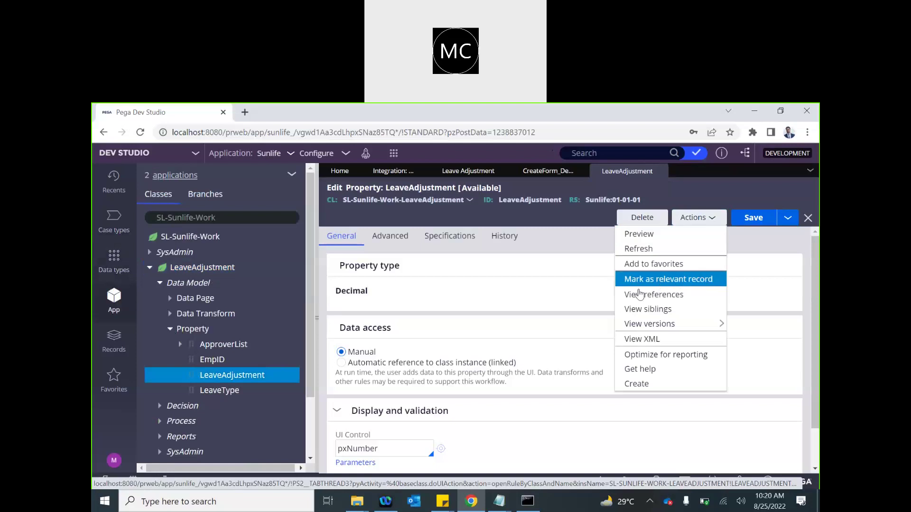
click(677, 285)
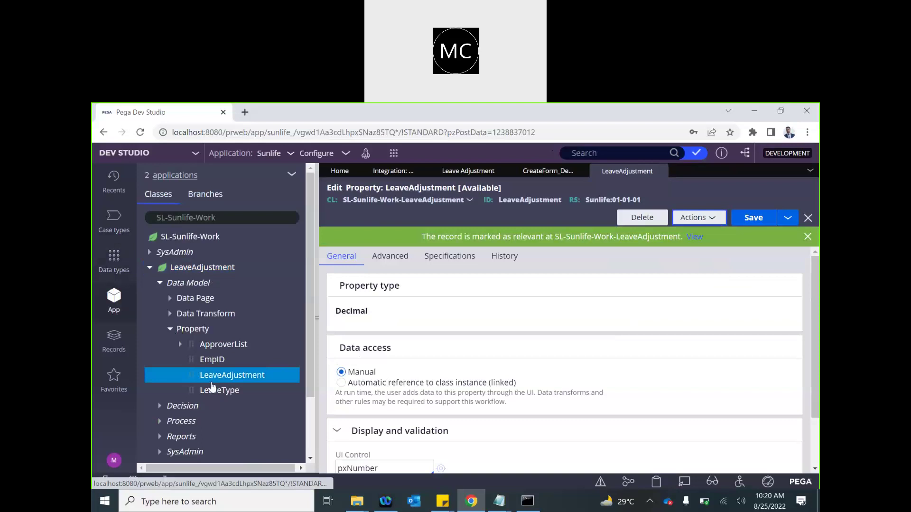
click(212, 392)
click(712, 218)
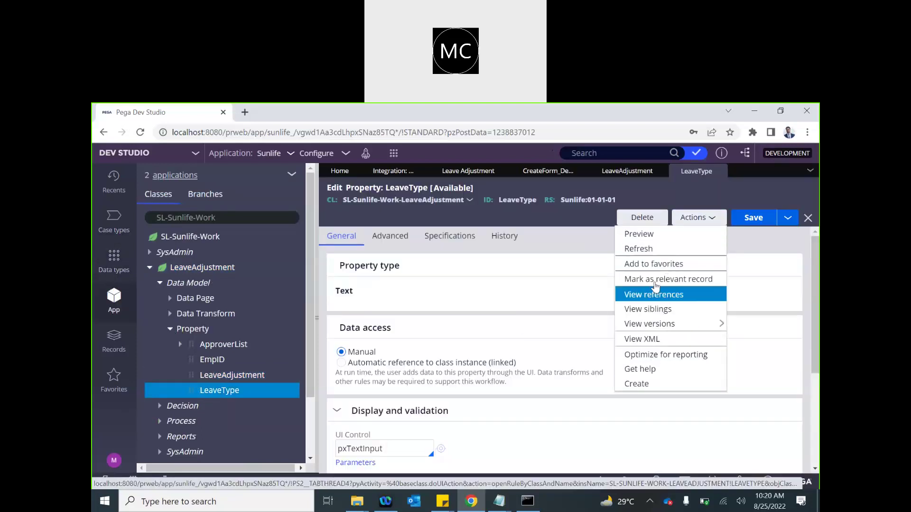
click(664, 279)
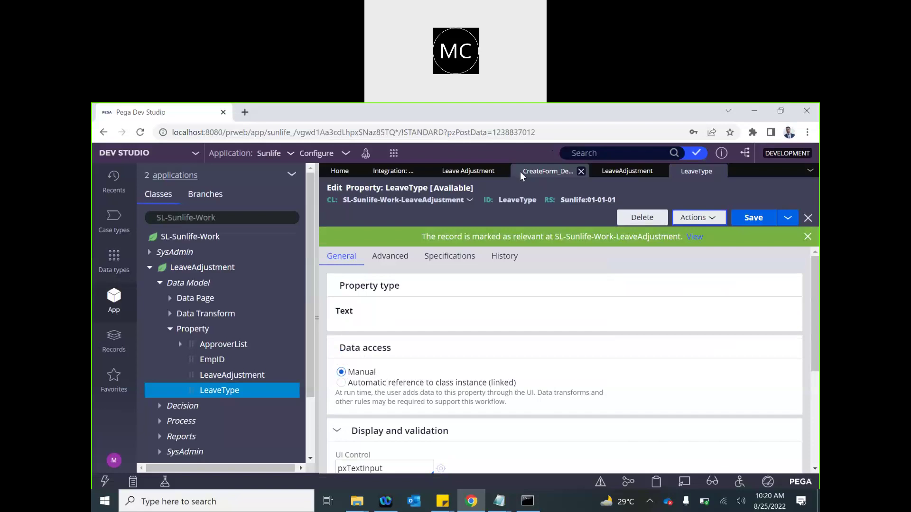
- Append the <<.LeaveAdjustment>> placeholder to the CreateForm email message and finish composing it
click(520, 172)
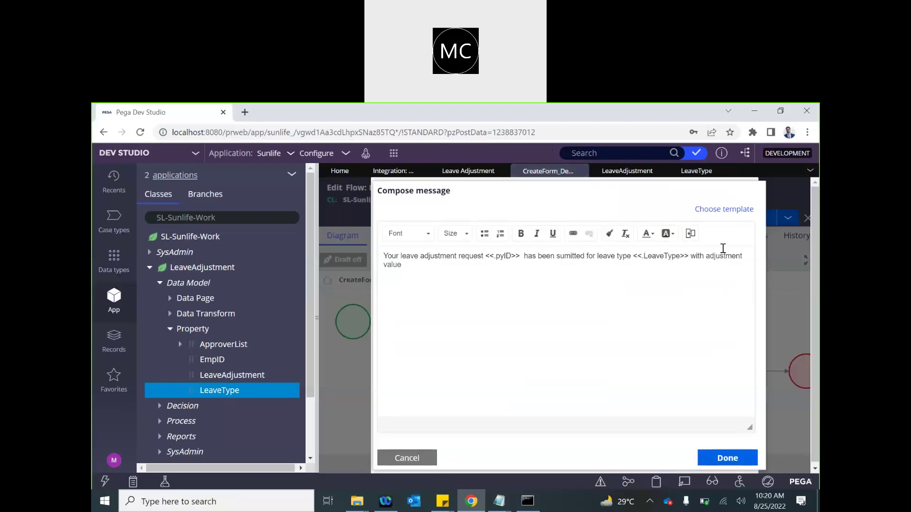
click(692, 234)
scroll(569, 341, down, 3)
scroll(569, 341, down, 3)
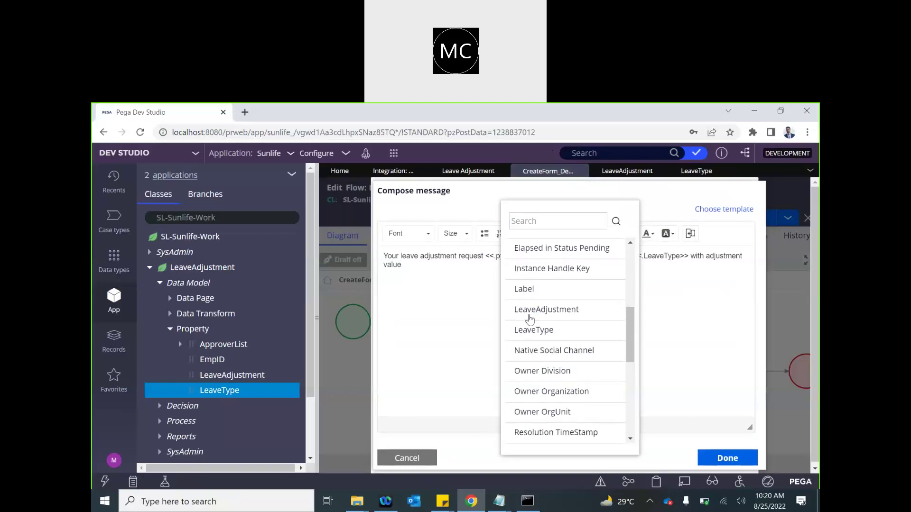
click(530, 313)
click(656, 256)
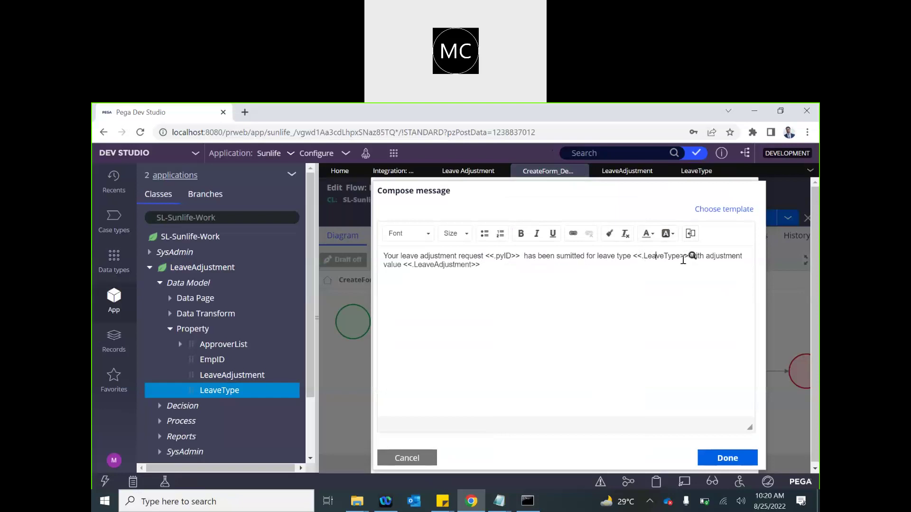
click(512, 267)
click(726, 457)
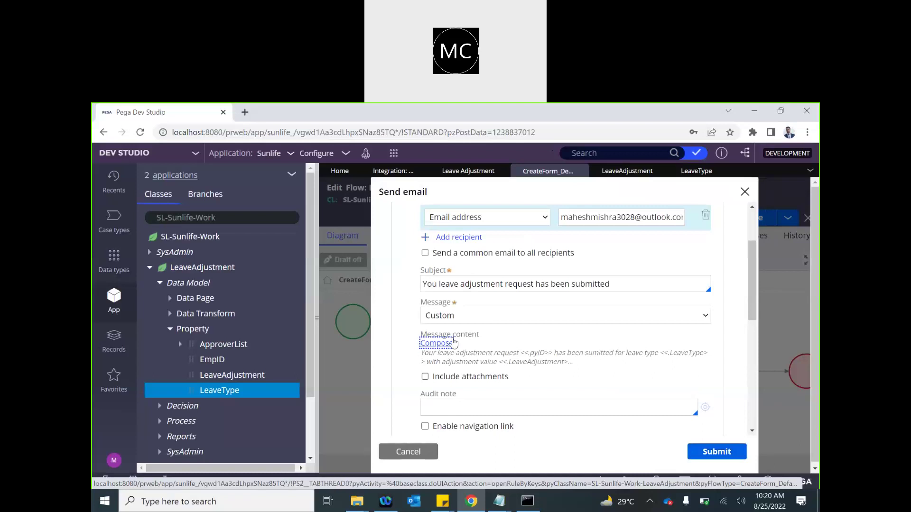
- Submit the Send ack email step settings and save the CreateForm_Default flow
scroll(453, 342, down, 3)
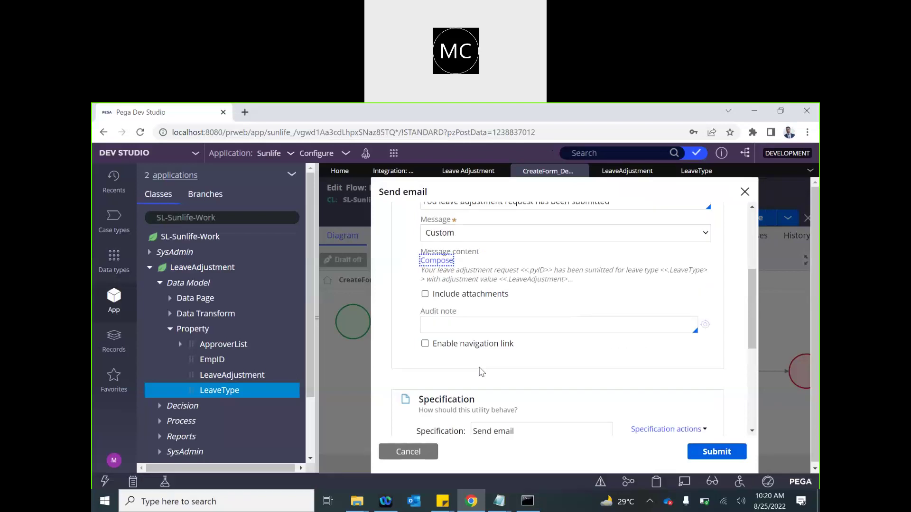
scroll(480, 367, down, 4)
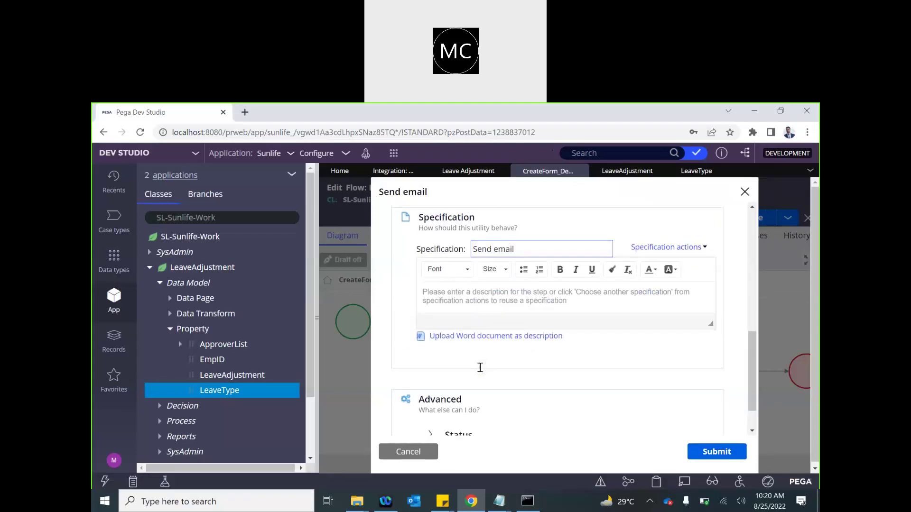
scroll(455, 311, up, 7)
scroll(516, 380, down, 5)
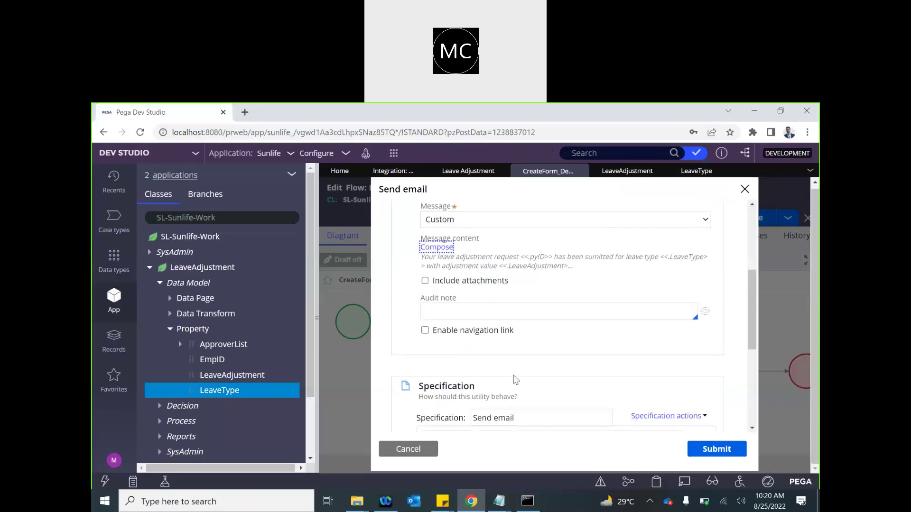
scroll(516, 380, down, 1)
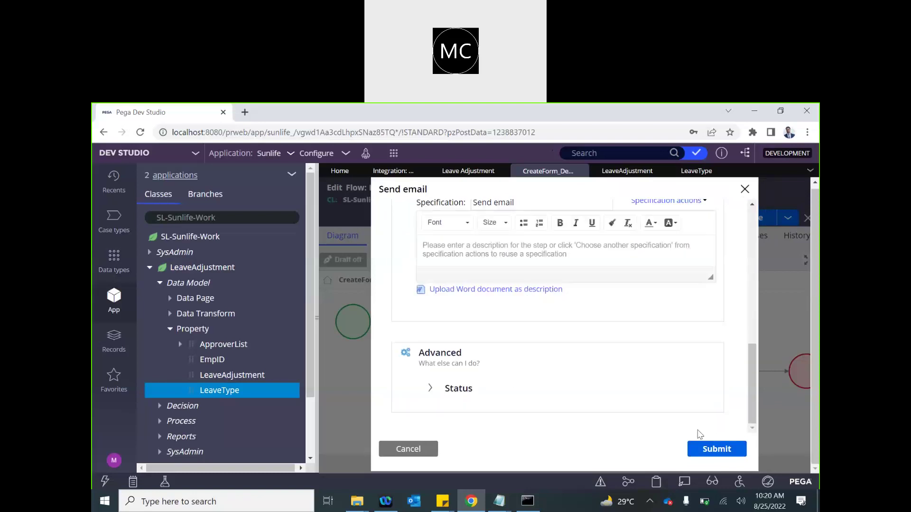
scroll(552, 268, up, 6)
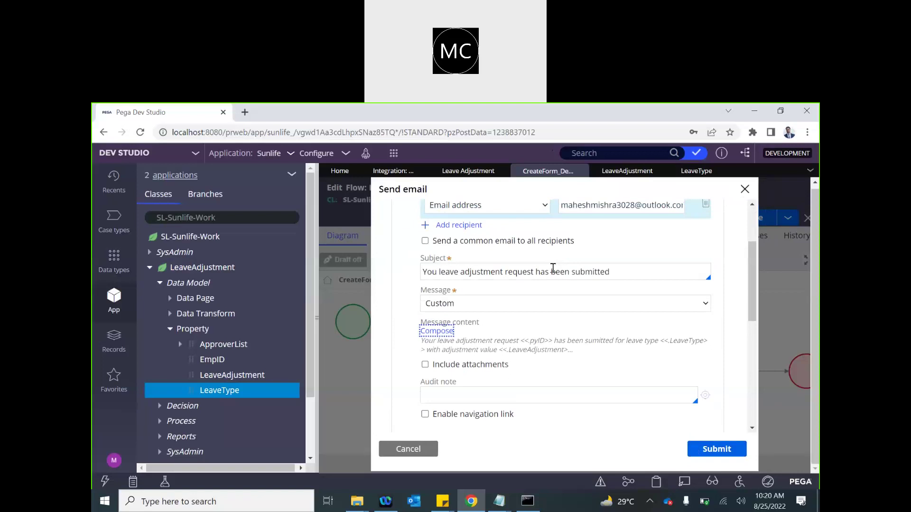
click(710, 454)
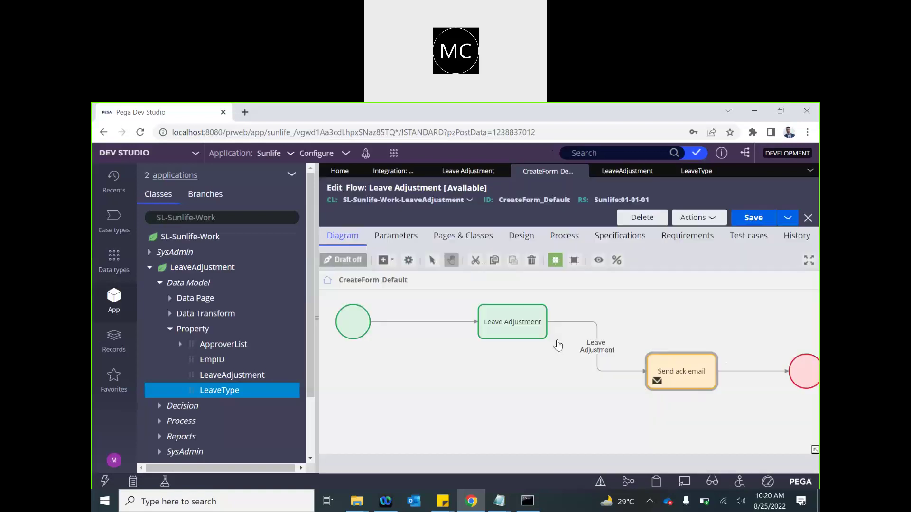
click(754, 217)
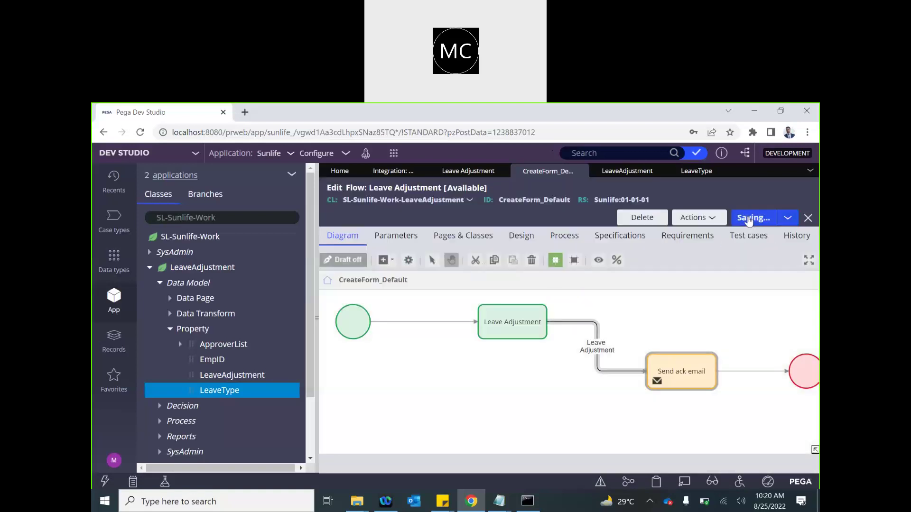
- Open outlook.com in a new browser tab
click(245, 112)
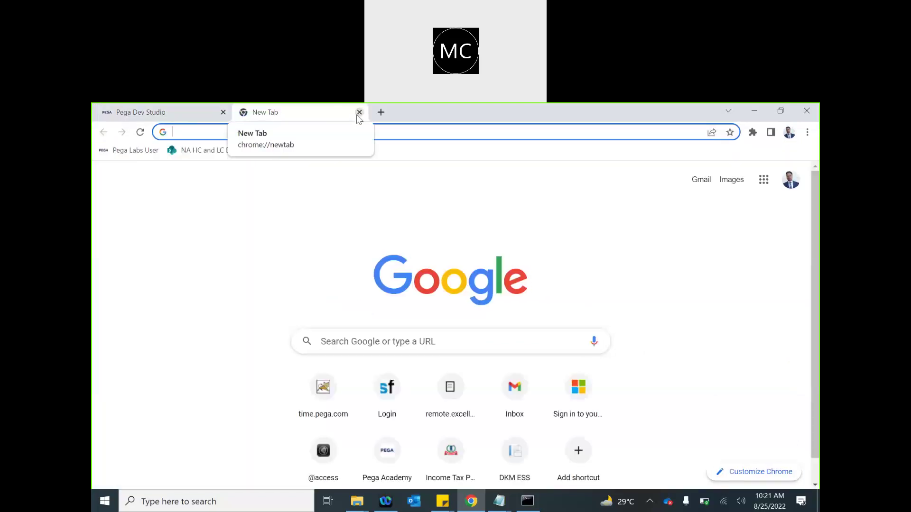
text(outlook.com)
key(Return)
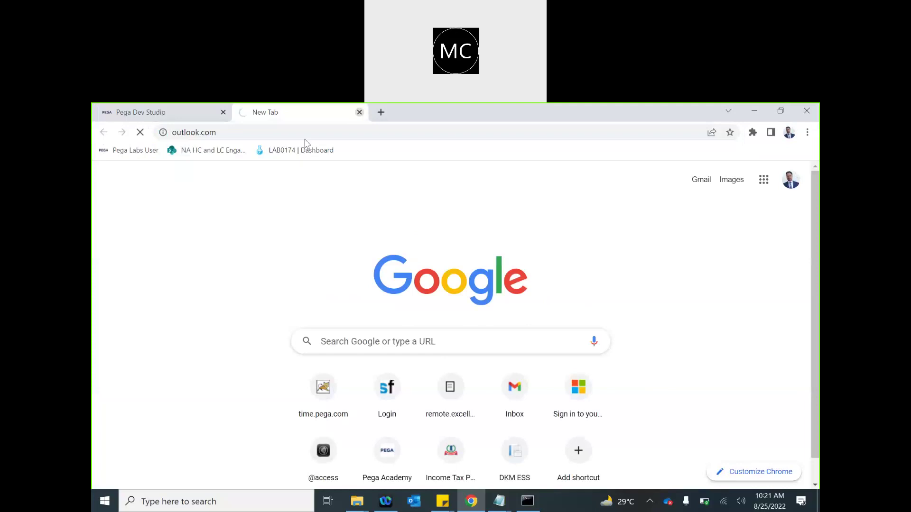
- Return to Dev Studio and open the Create > New menu for new cases
click(178, 114)
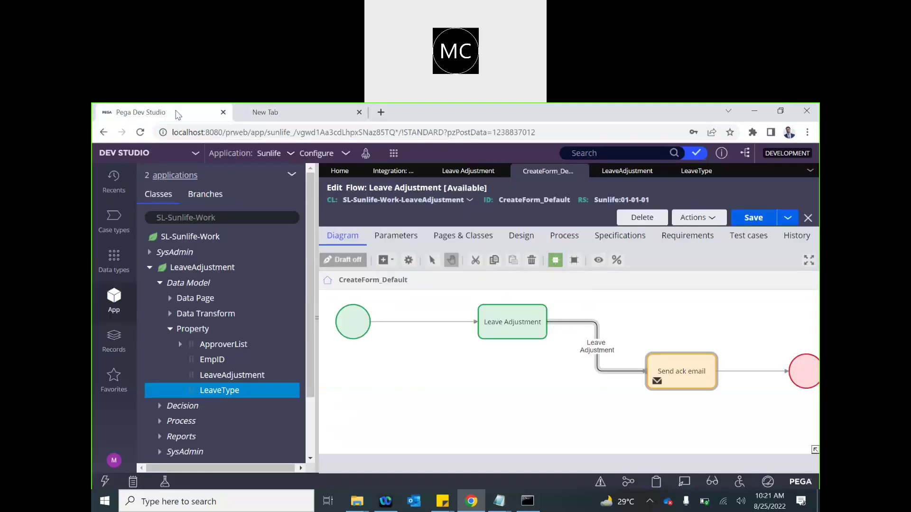
click(313, 114)
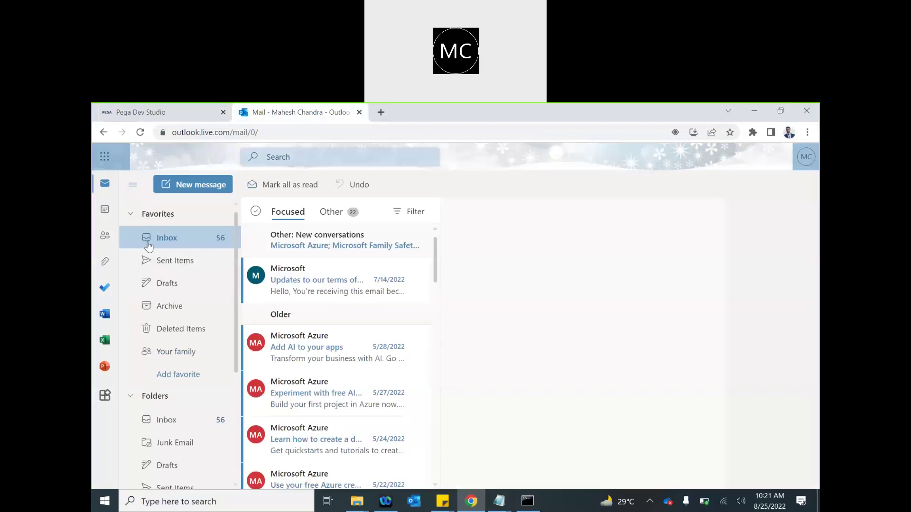
click(166, 113)
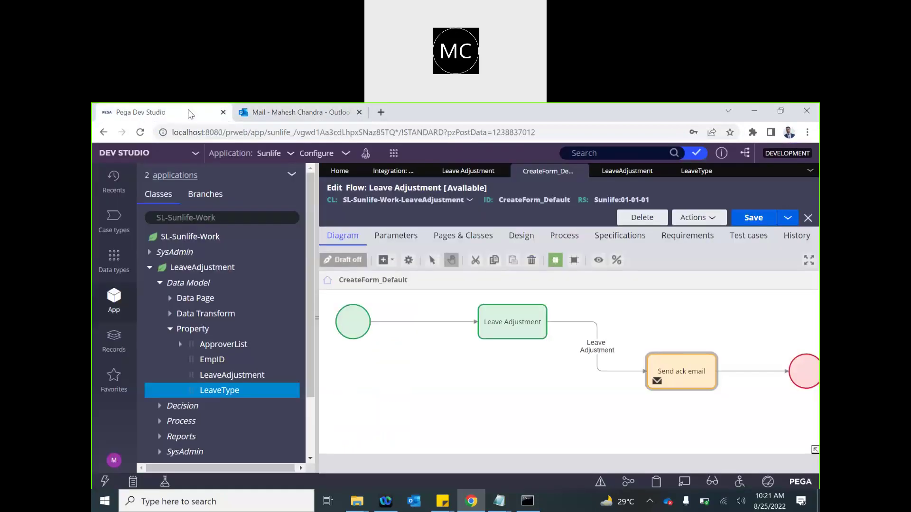
click(394, 153)
- Start a new Leave Adjustment case and choose the only listed employee
mouse_move(467, 164)
click(528, 165)
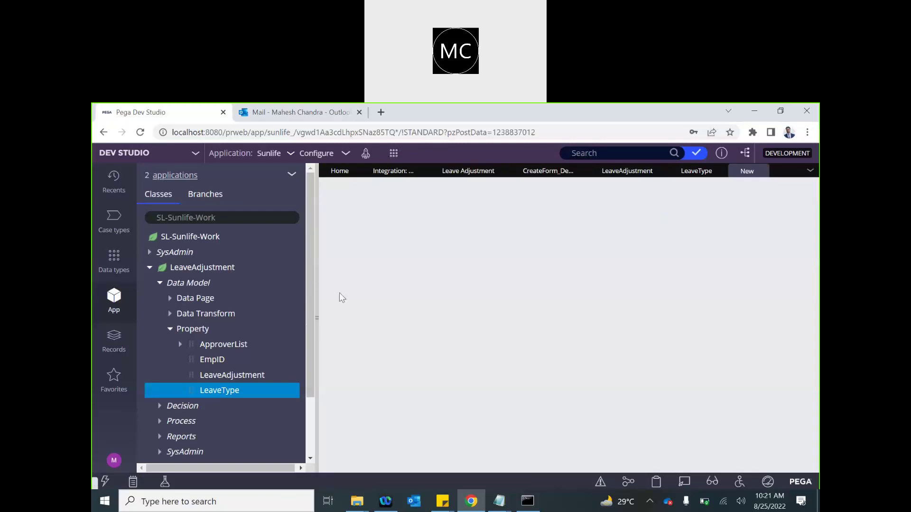
click(317, 317)
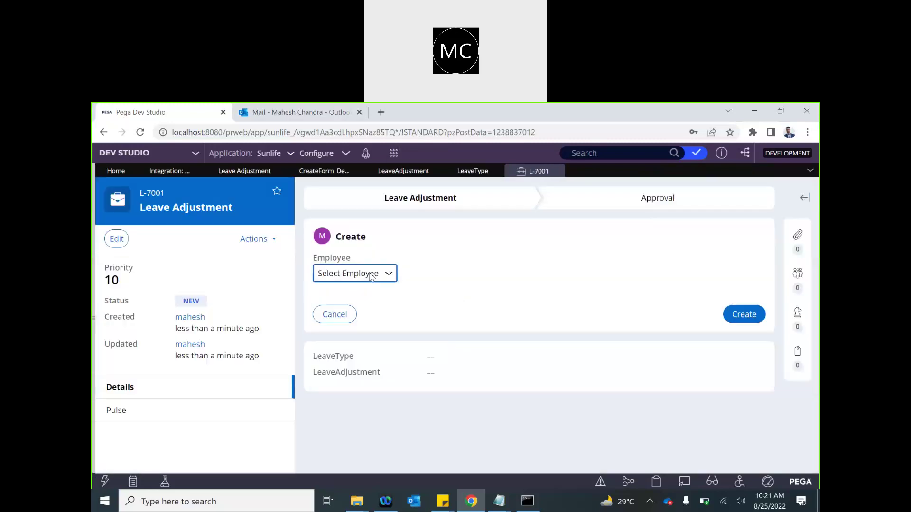
click(373, 274)
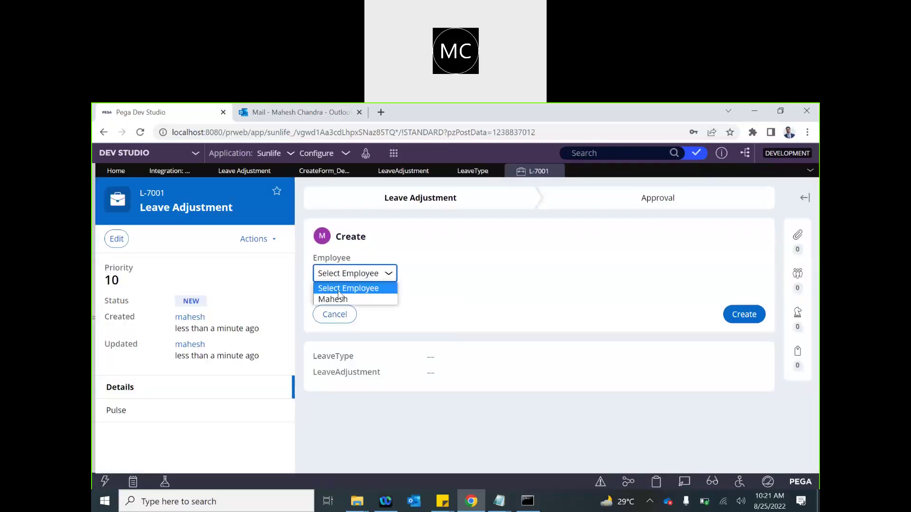
click(334, 299)
- Set the leave type to Vacation and the leave adjustment to 3
scroll(403, 352, down, 2)
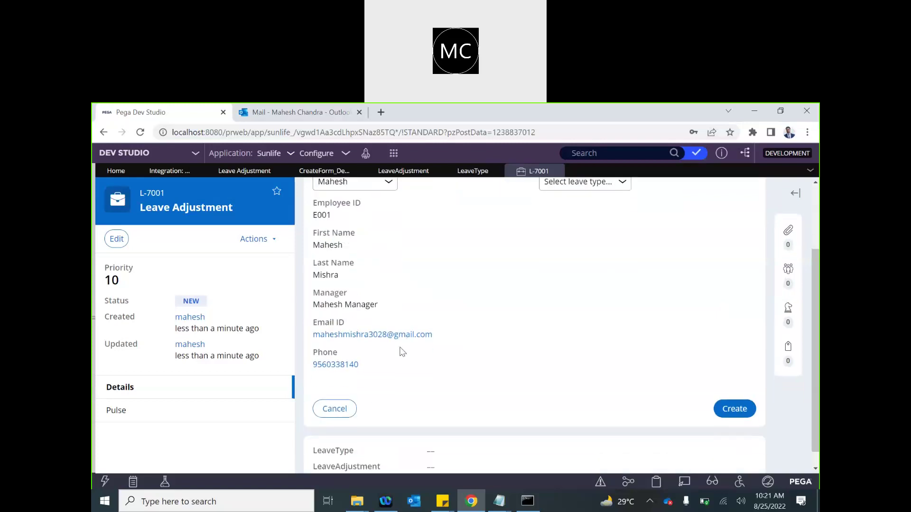
scroll(402, 351, up, 3)
click(583, 275)
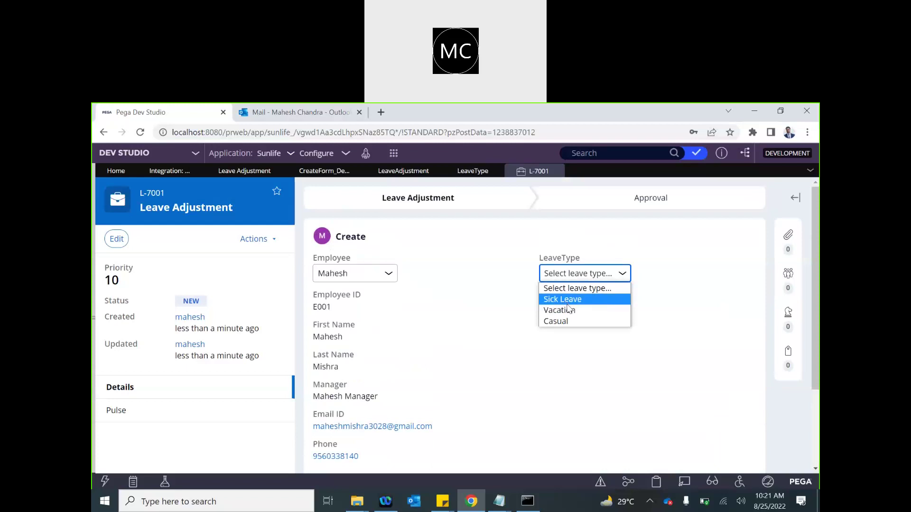
click(568, 302)
click(592, 278)
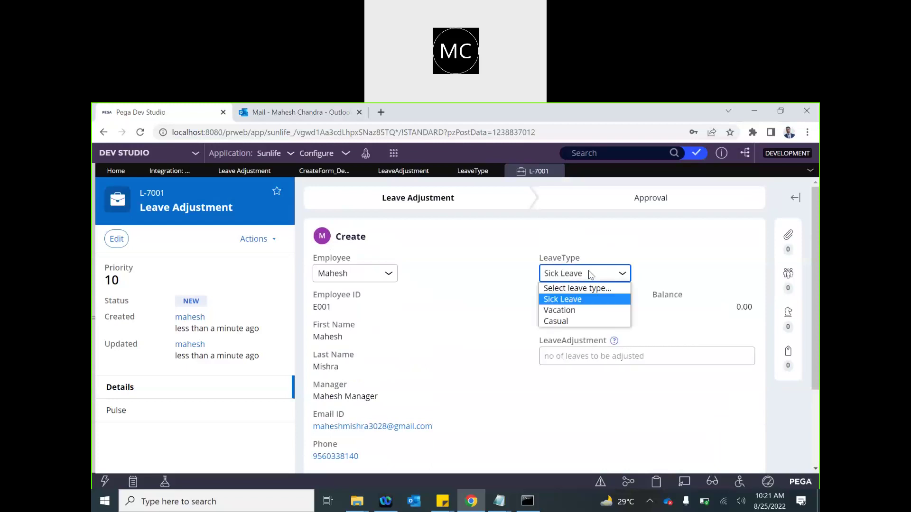
click(569, 310)
click(568, 354)
text(3)
click(464, 338)
- Check the CreateForm_Default flow diagram, then return to the L-7001 case form
scroll(579, 338, down, 2)
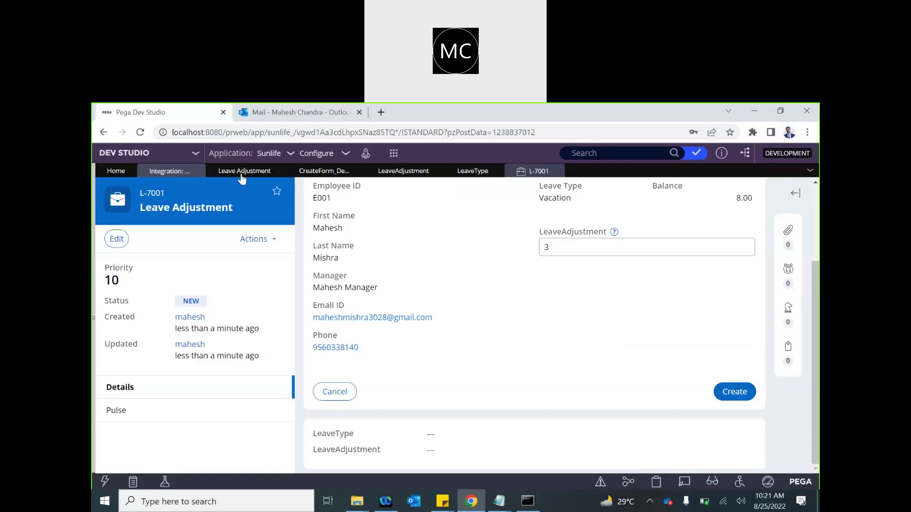
click(327, 171)
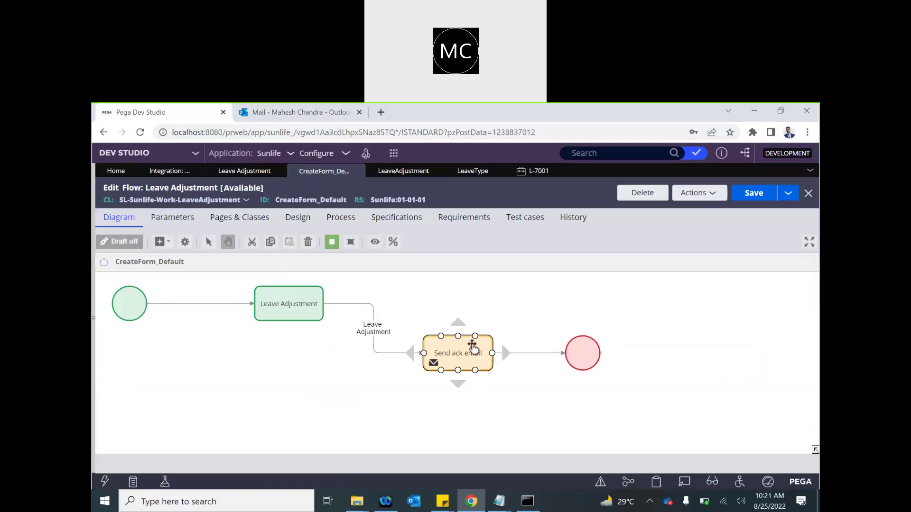
click(526, 171)
- Submit case L-7001 and expand its attachments and followers panels
click(733, 392)
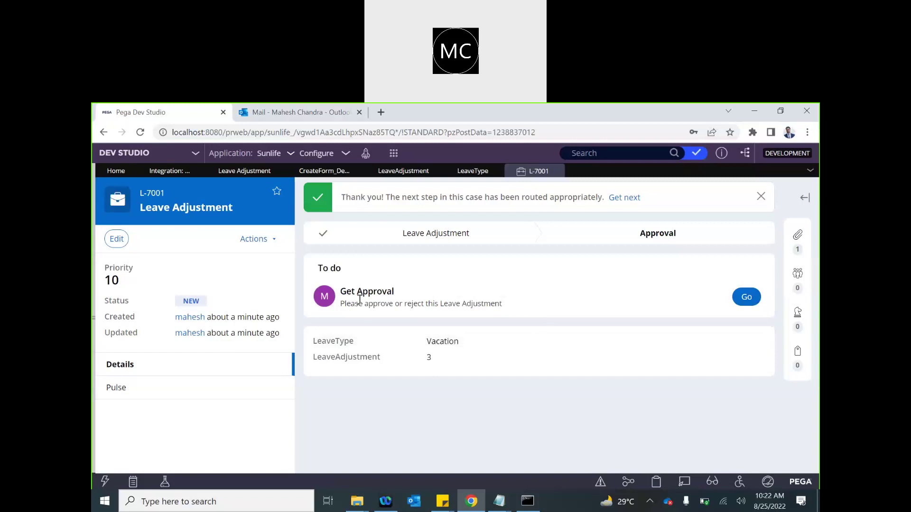
click(798, 249)
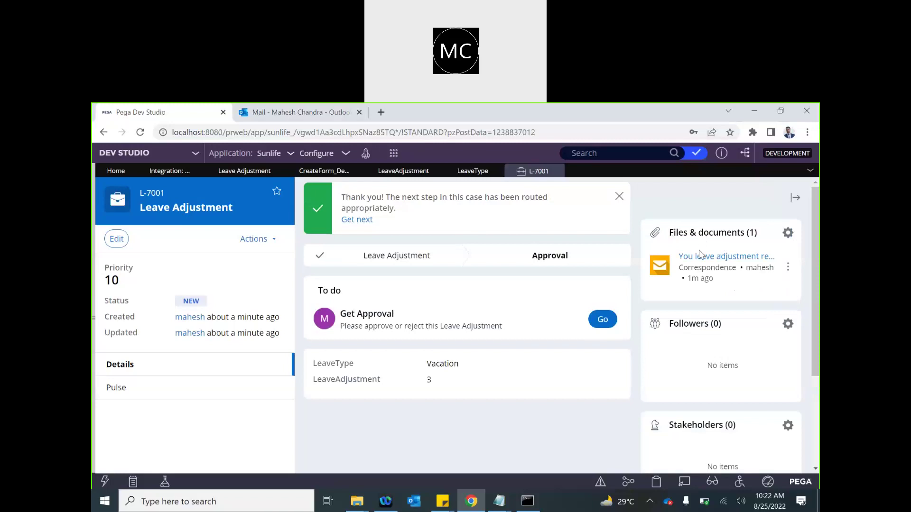
click(794, 198)
click(804, 199)
- Always allow pop-ups from the local server and open the attached acknowledgement email
click(749, 257)
click(657, 137)
click(573, 189)
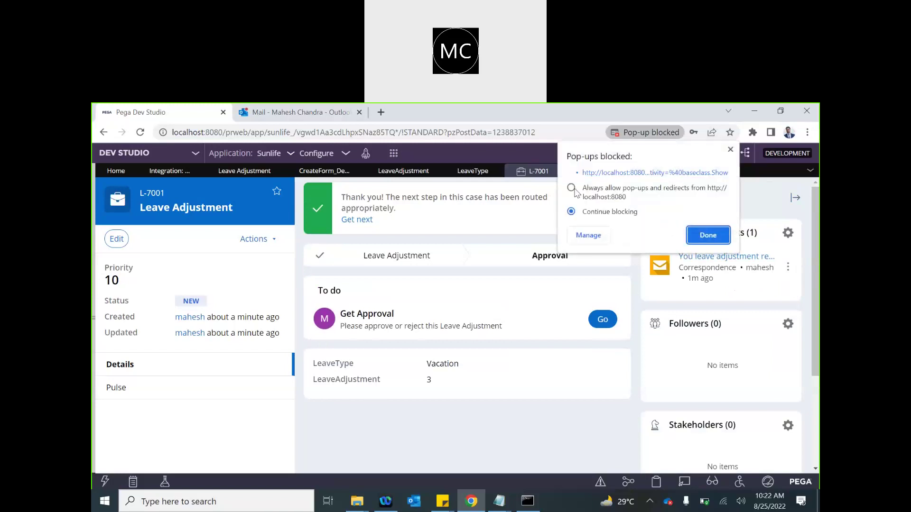
click(708, 236)
click(692, 257)
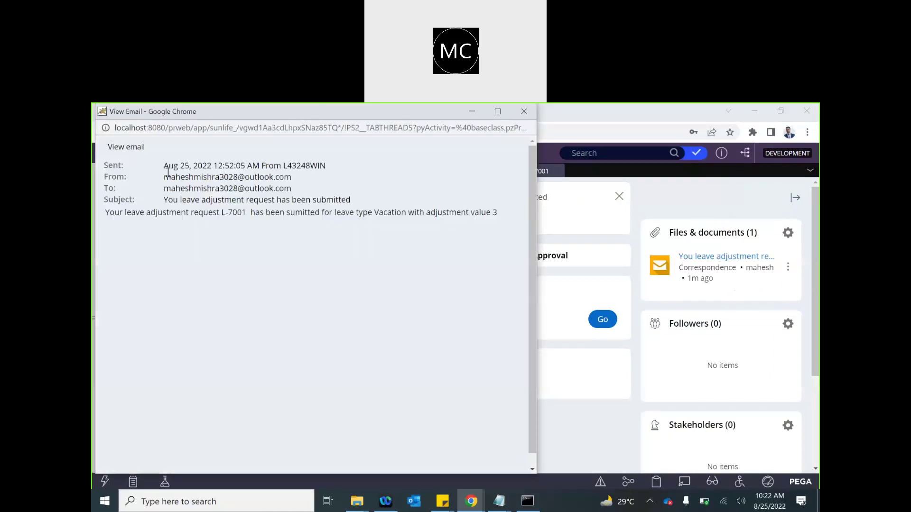
- Read the email confirming leave type Vacation and its sender and recipient, then close the viewer
drag(110, 213, 244, 213)
double_click(381, 213)
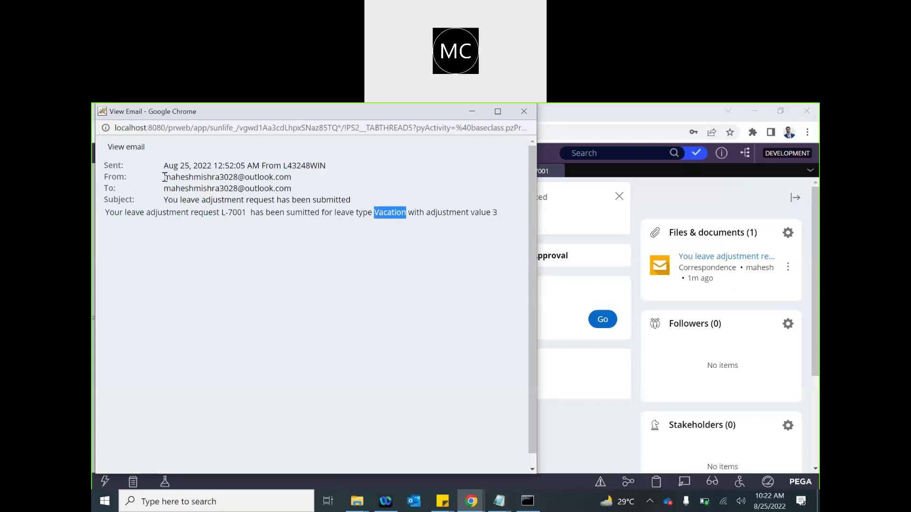
drag(165, 177, 271, 176)
drag(170, 188, 280, 178)
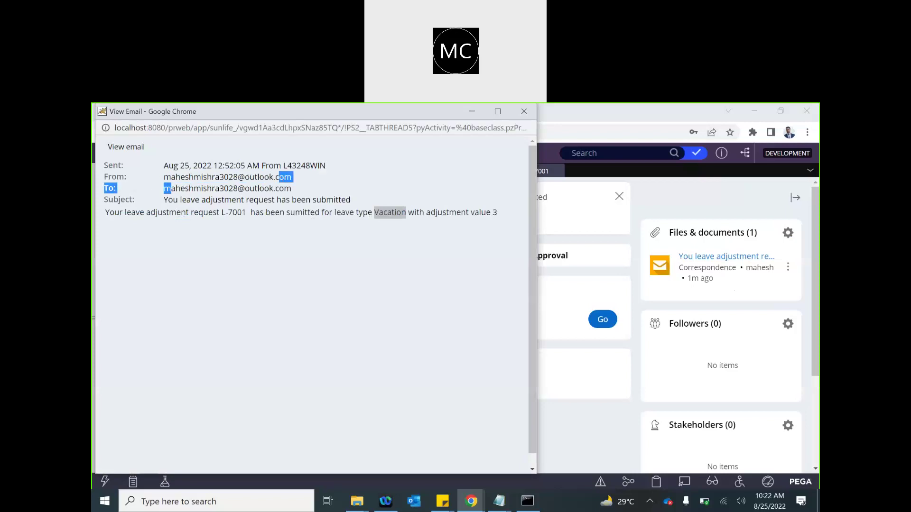
drag(117, 114, 175, 207)
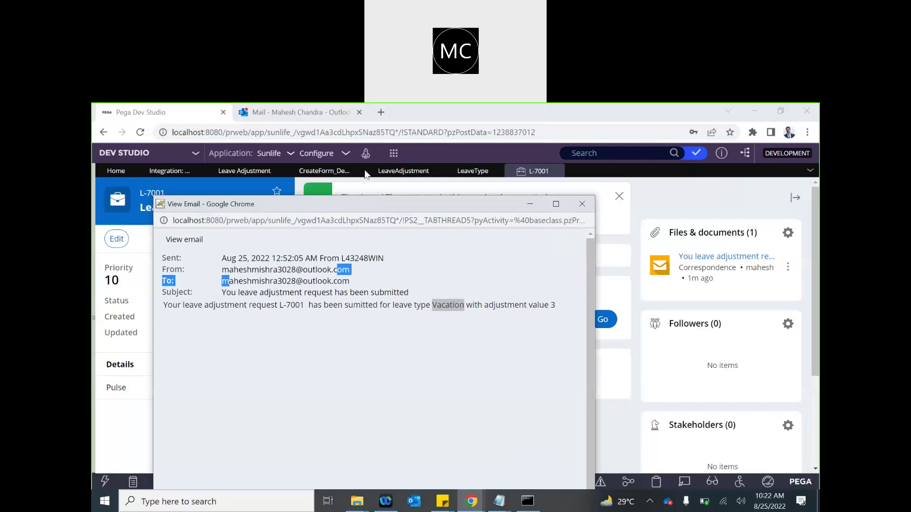
click(583, 204)
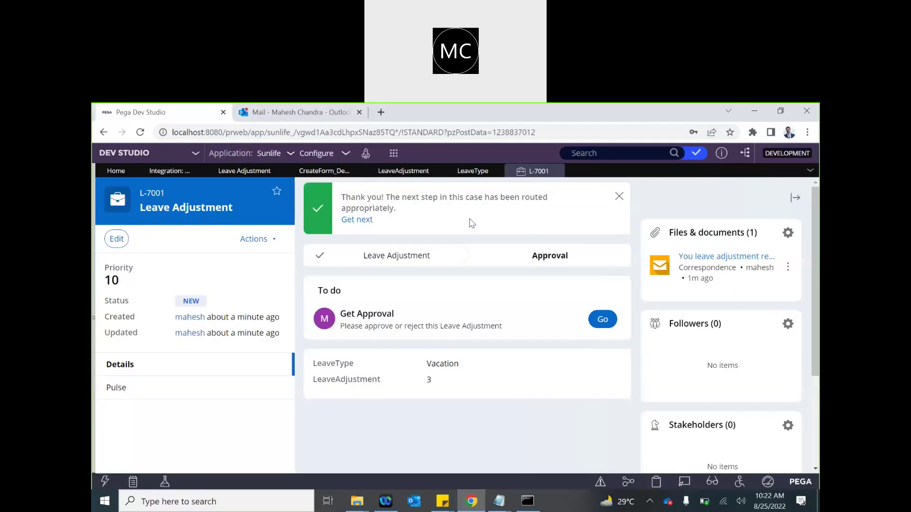
- Open the Pega Auto Email in the Outlook Inbox and expand its conversation to read it
click(308, 114)
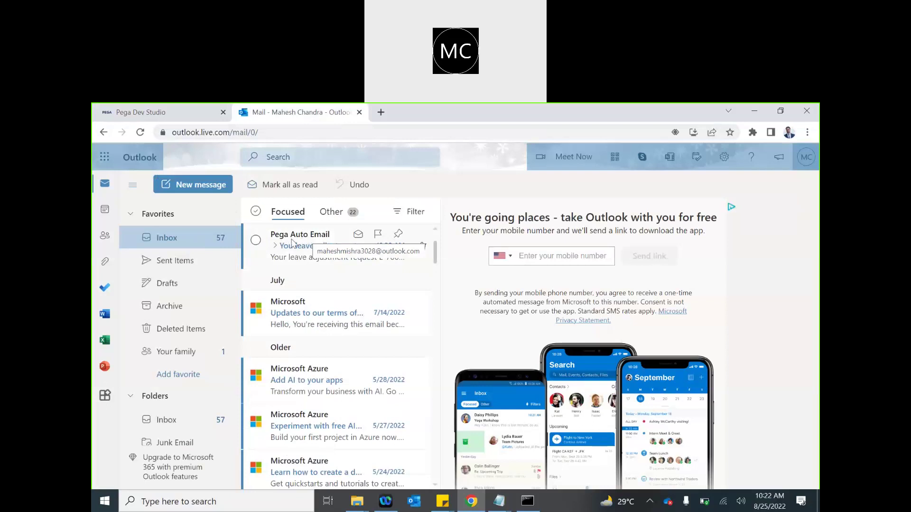
click(318, 242)
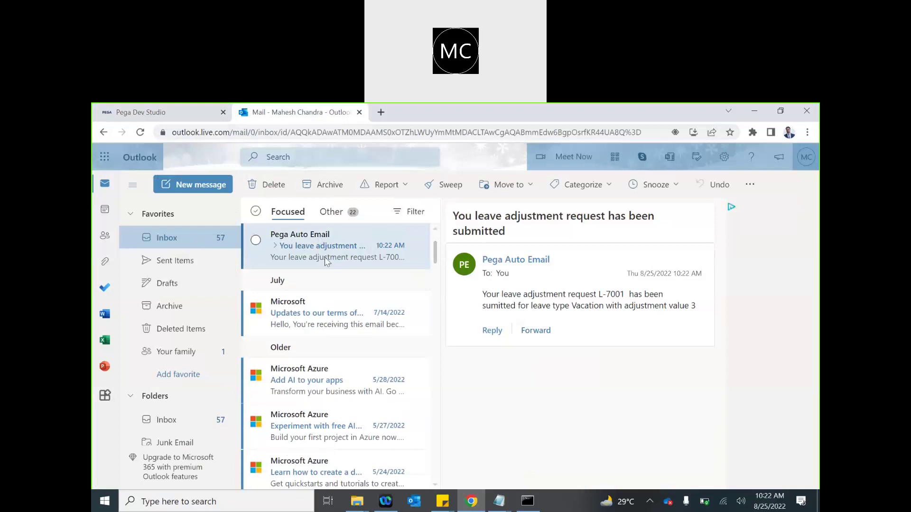
click(274, 245)
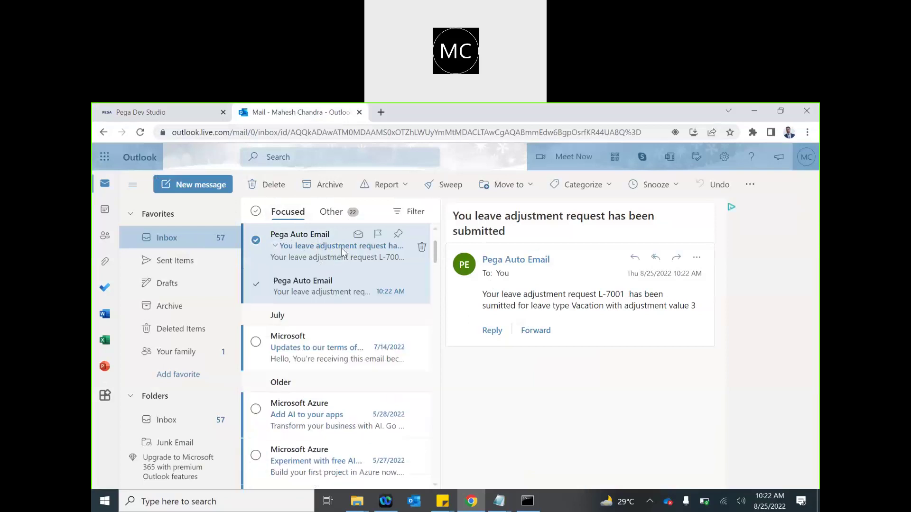
click(513, 253)
double_click(515, 278)
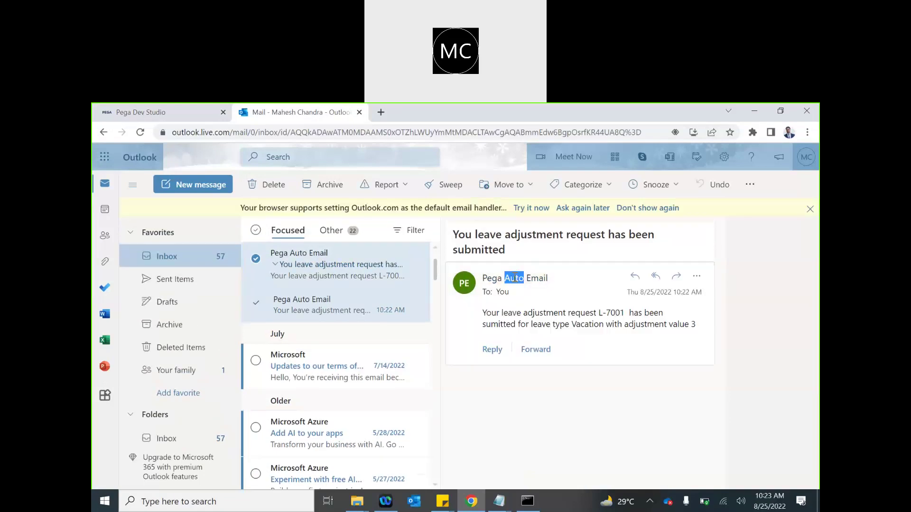
click(697, 276)
click(534, 274)
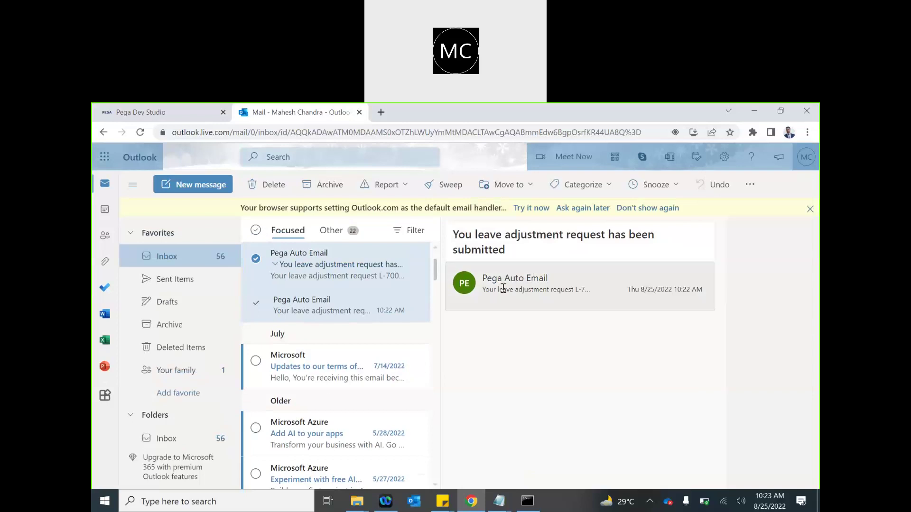
click(504, 291)
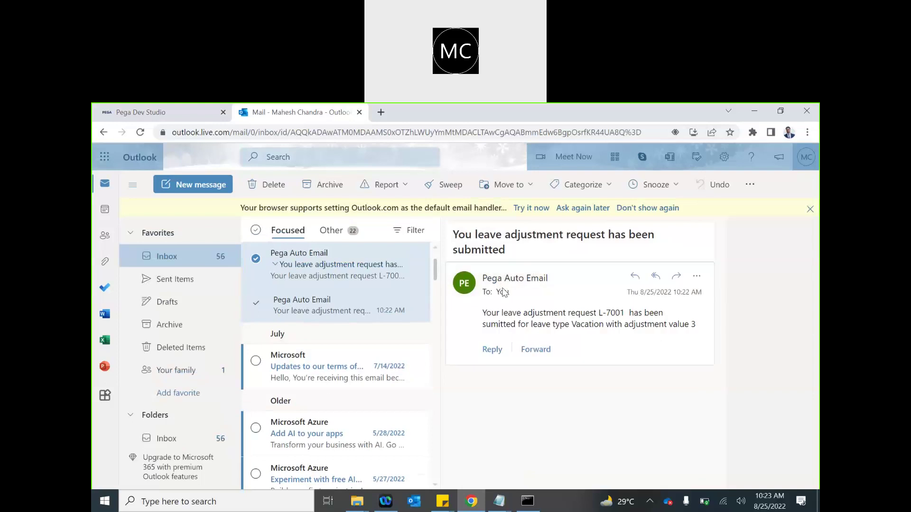
click(464, 288)
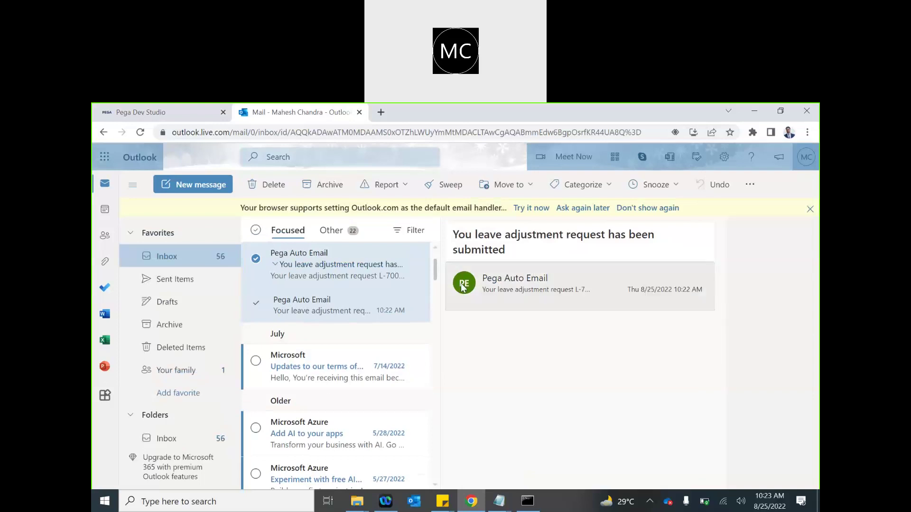
click(464, 288)
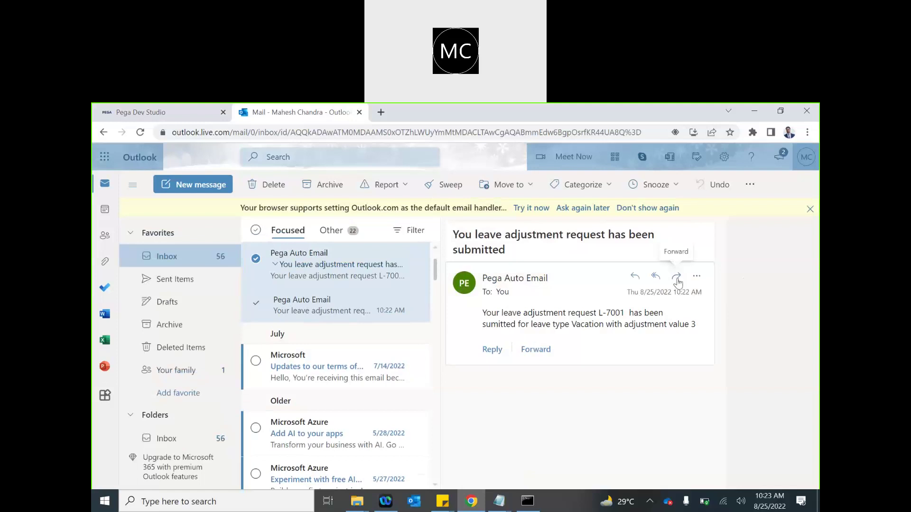
- Start and discard a reply, then open the Sent Items folder
click(635, 277)
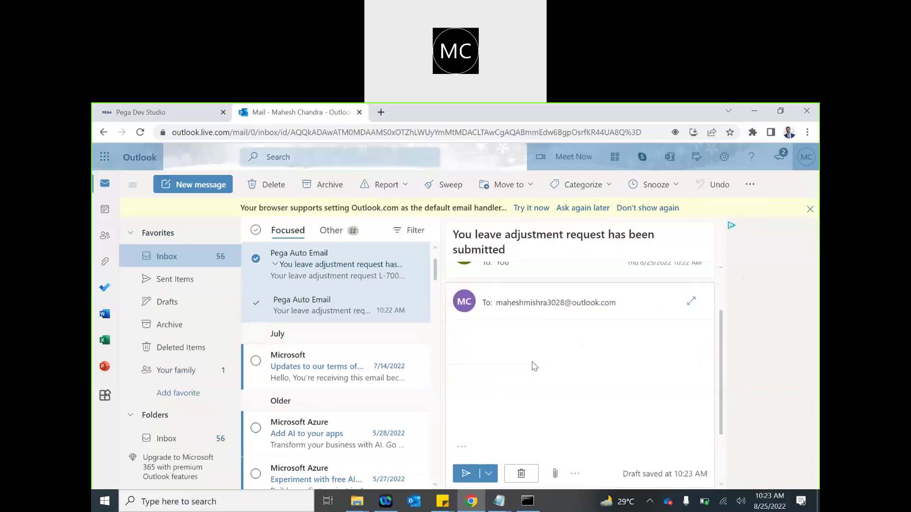
click(523, 480)
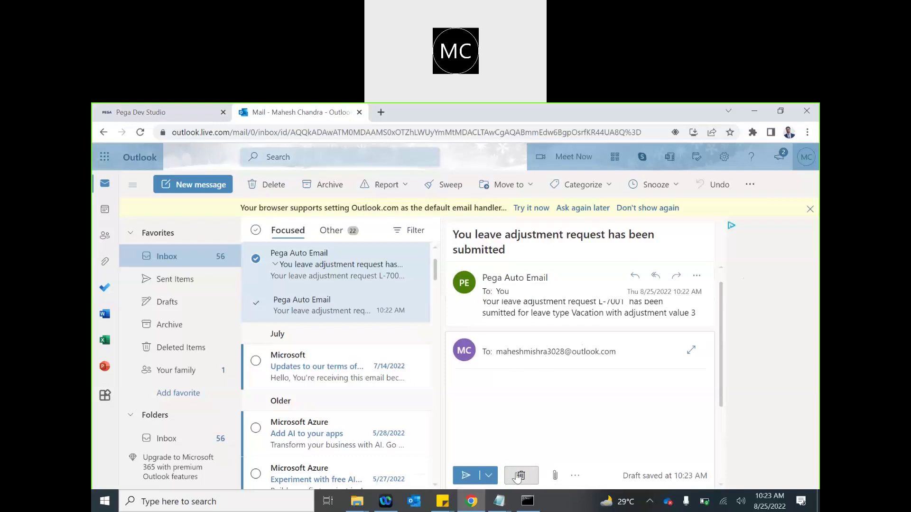
click(173, 280)
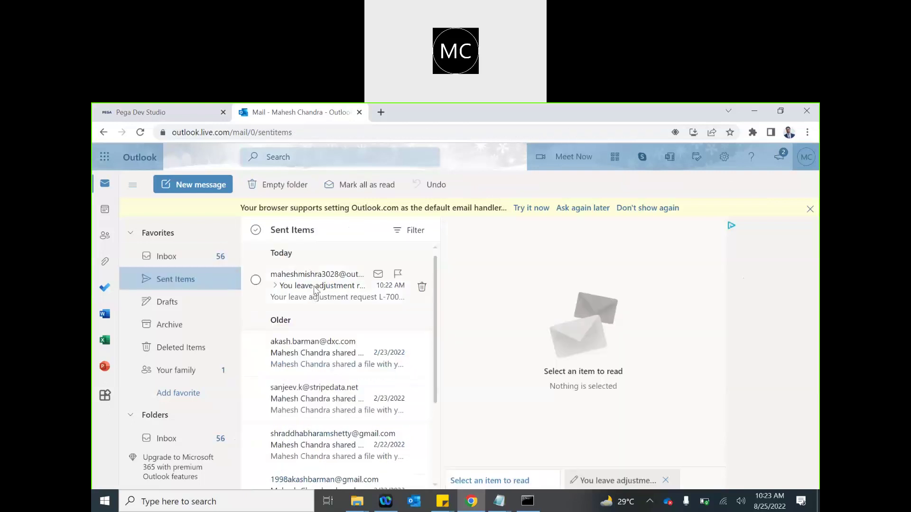
- View the top sent leave adjustment email, then go back to the L-7001 case tab
click(316, 290)
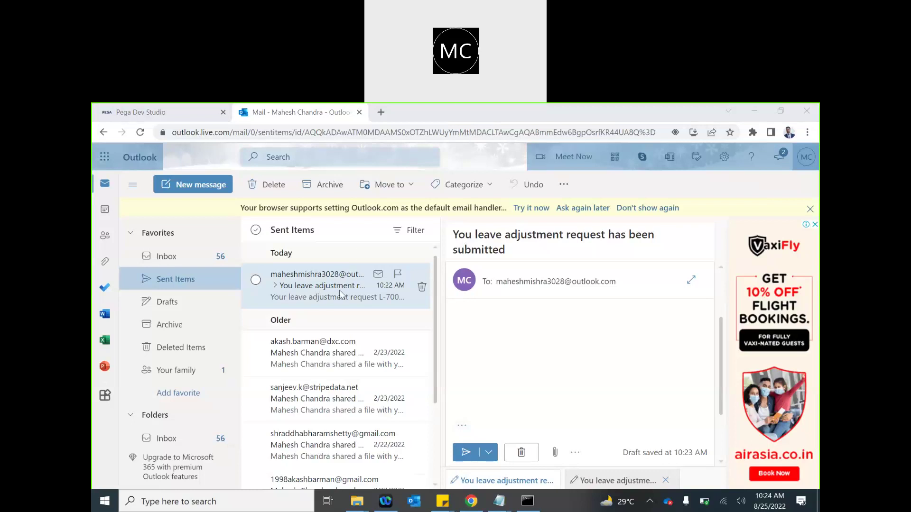
click(119, 114)
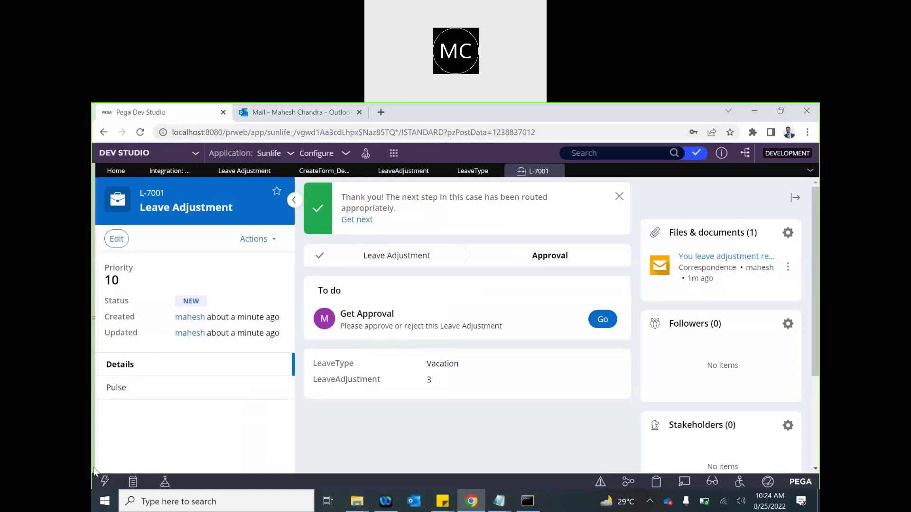
- Open the current operator's own record from the operator menu
click(94, 319)
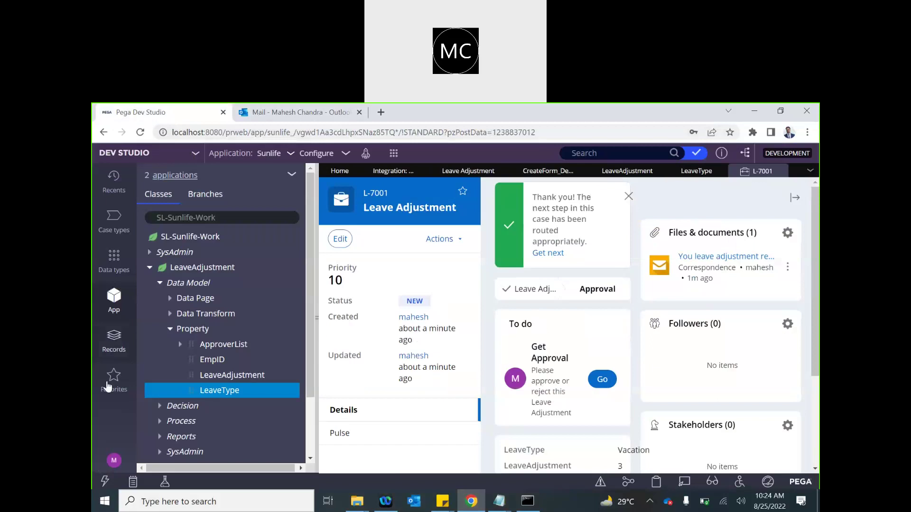
click(114, 463)
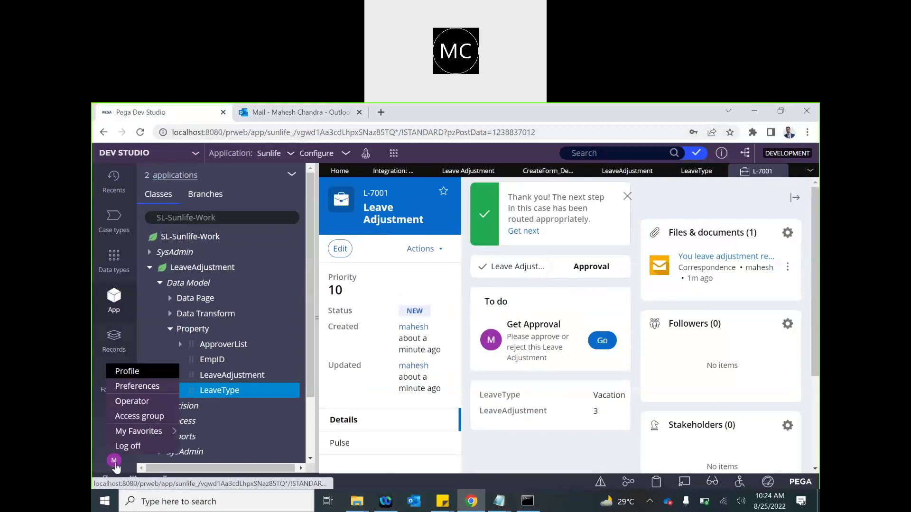
click(132, 402)
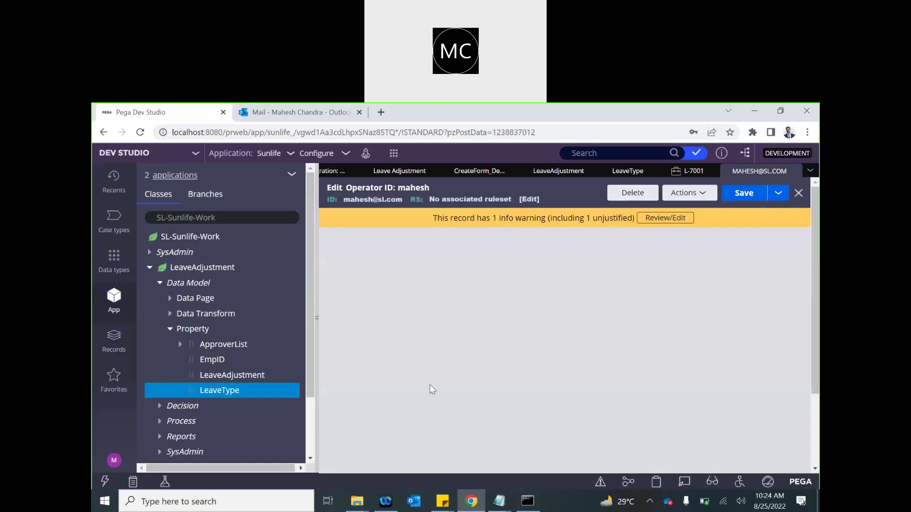
- Replace the operator's Email field with the Outlook address and save the record
scroll(427, 411, down, 2)
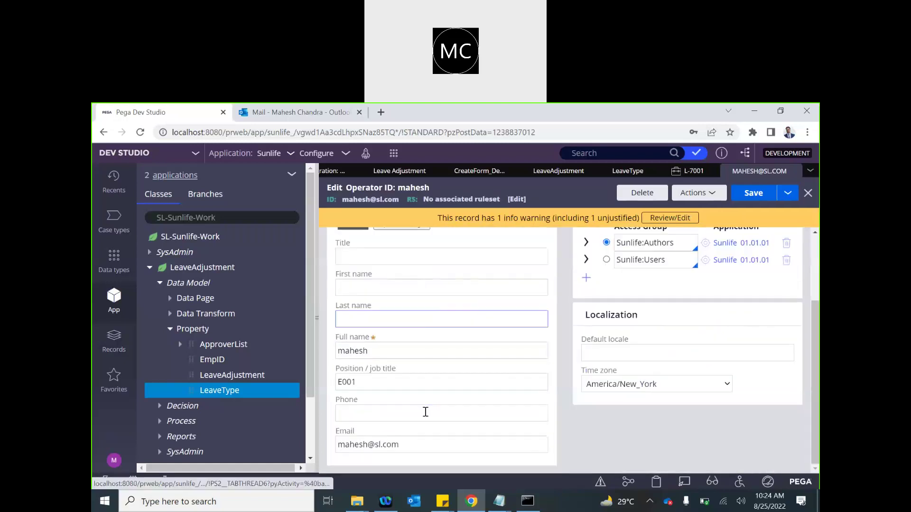
click(377, 442)
key(ctrl+a)
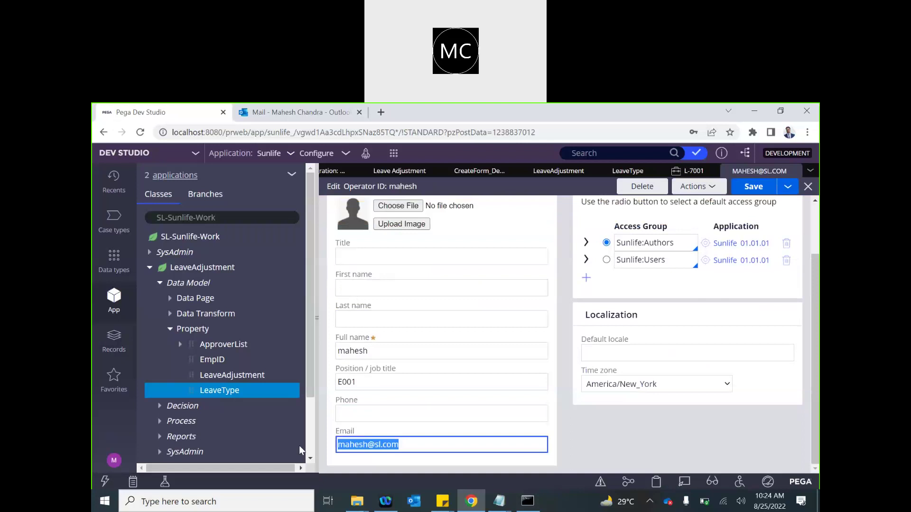
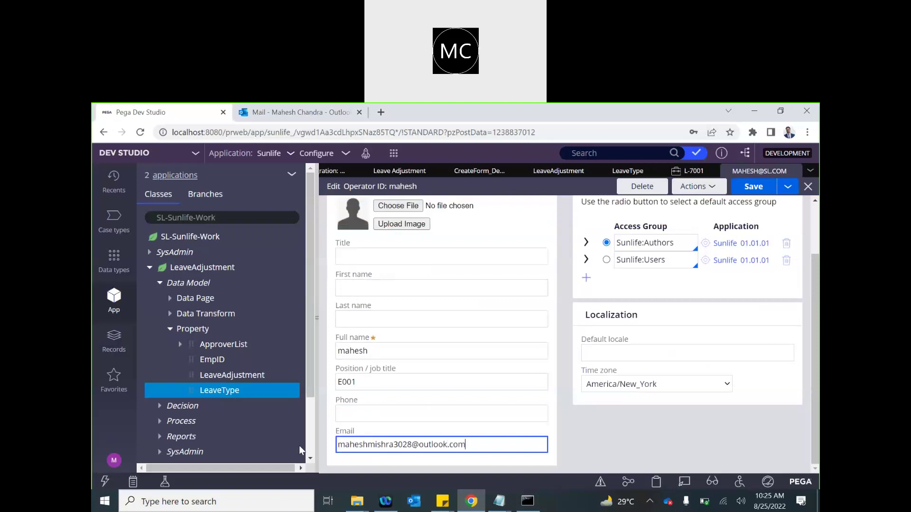
scroll(299, 446, down, 1)
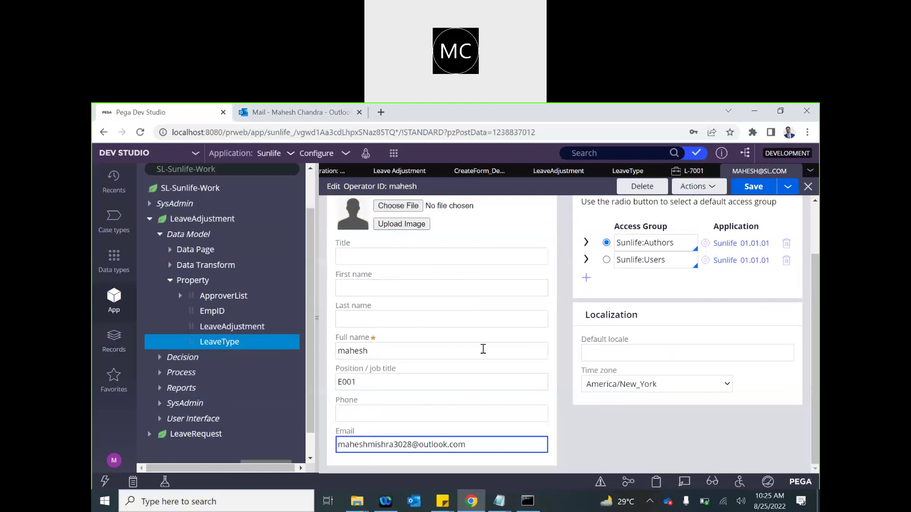
click(755, 192)
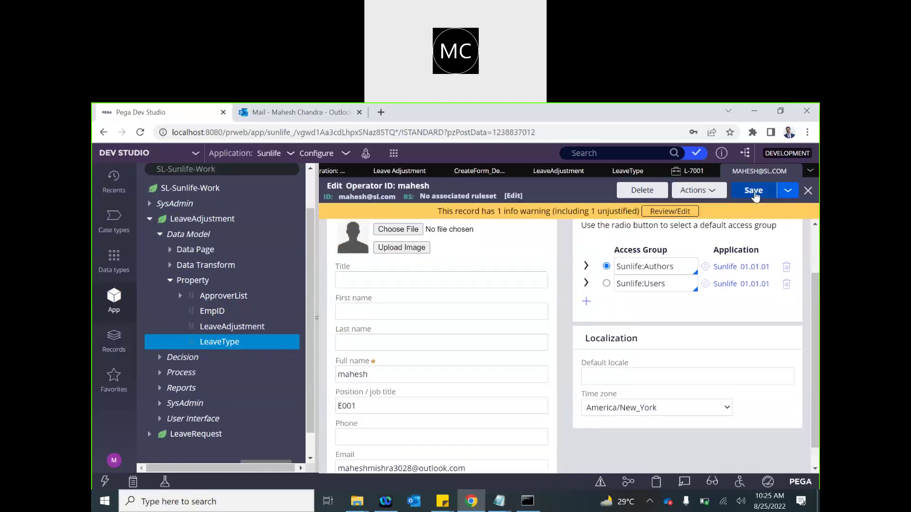
click(383, 450)
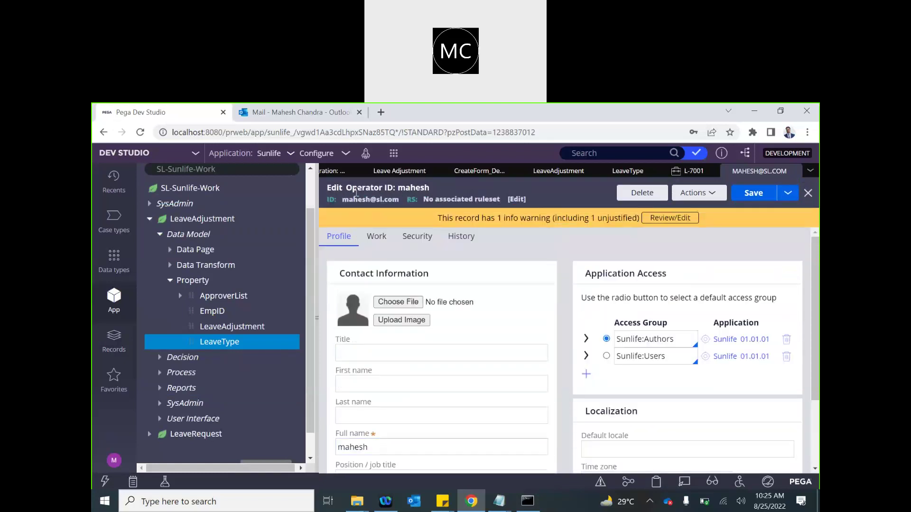
click(317, 320)
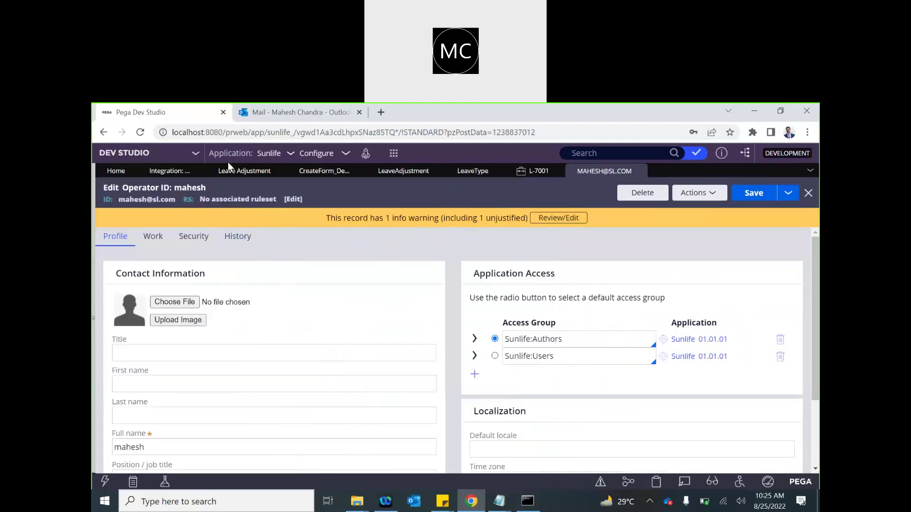
- Open the Send ack email step's settings and replace the fixed recipient address with OperatorID
click(326, 172)
click(451, 338)
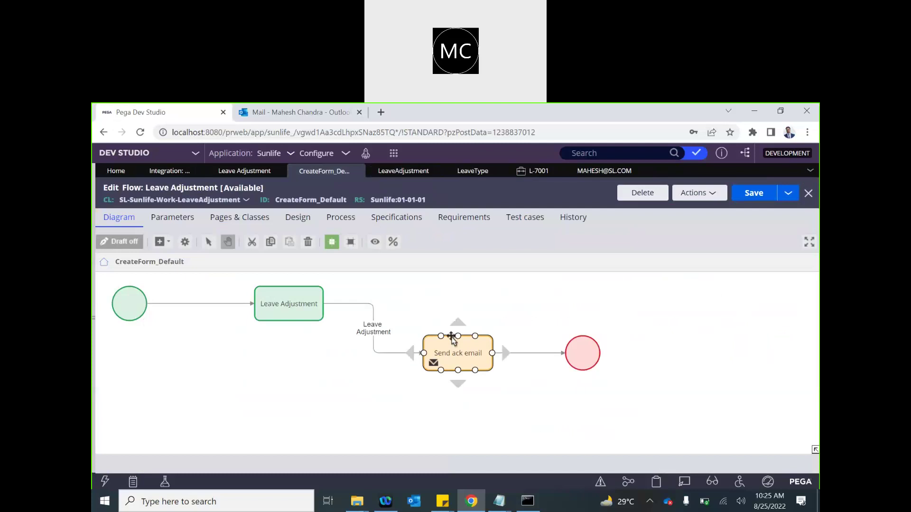
double_click(451, 337)
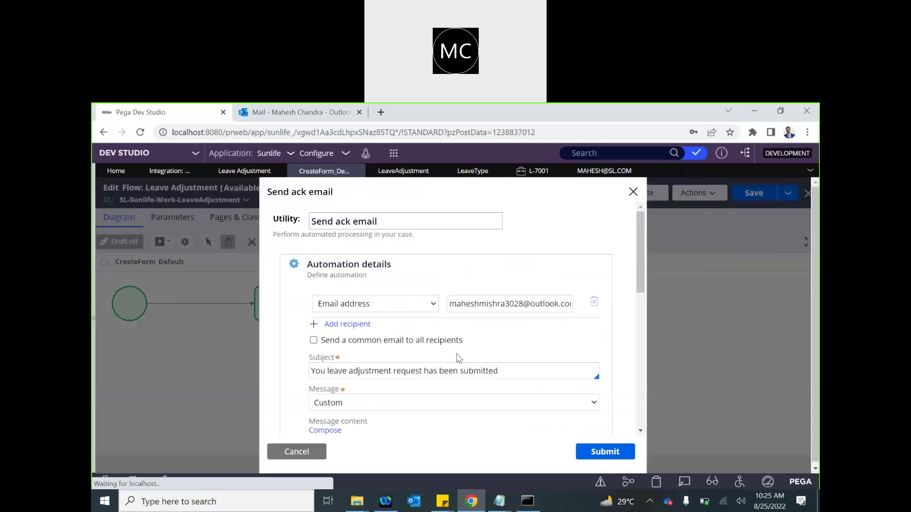
double_click(475, 305)
key(ctrl+a)
key(BackSpace)
text(Operator)
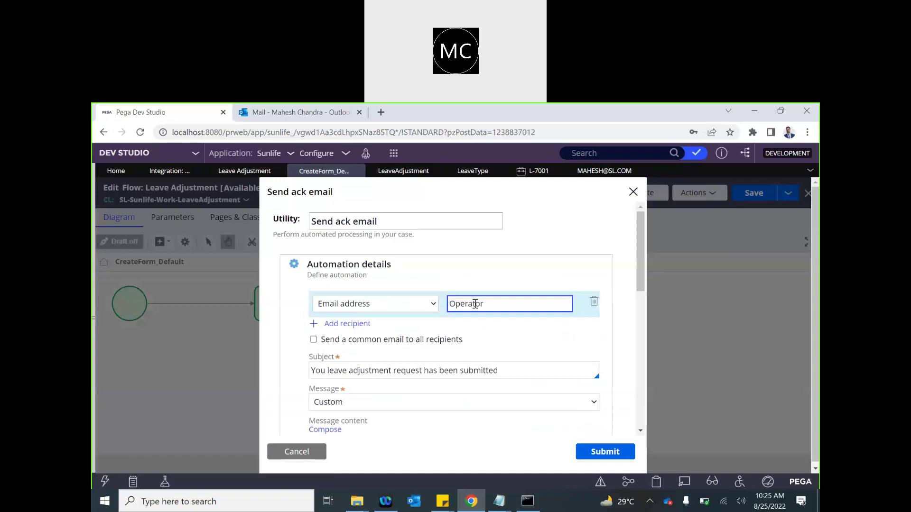
text(ID)
- Change the recipient type to Field with the value OperatorID.pyEmail1
click(409, 308)
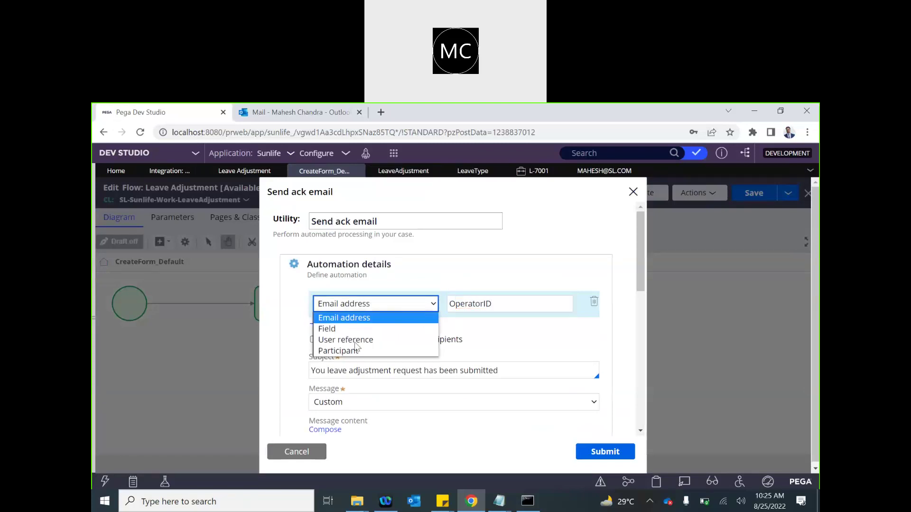
click(327, 328)
click(465, 302)
text(Opera)
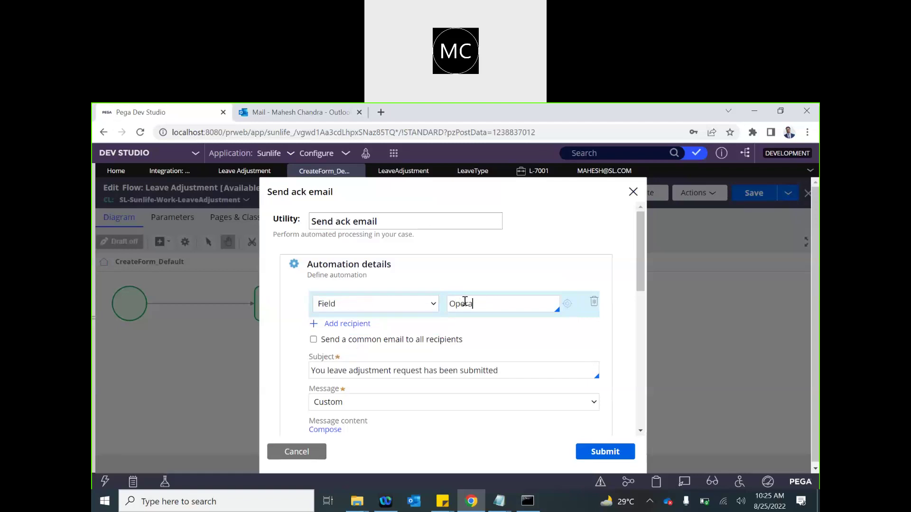
text(torID.pyEmail2)
key(BackSpace)
text(1)
click(655, 486)
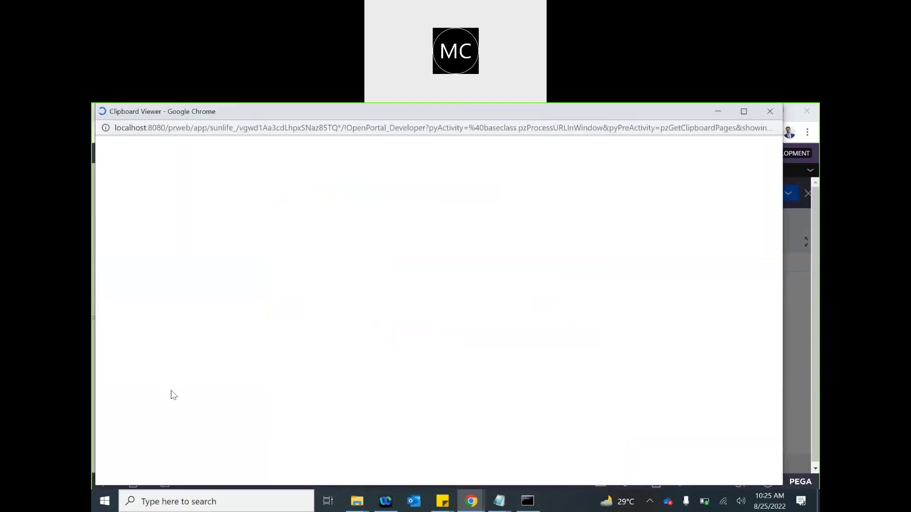
scroll(142, 380, down, 15)
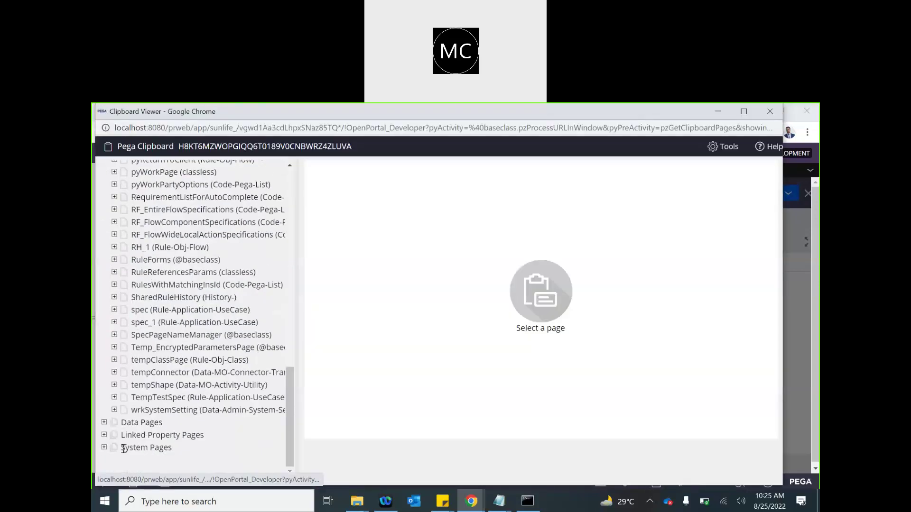
click(104, 448)
scroll(137, 425, down, 2)
click(149, 387)
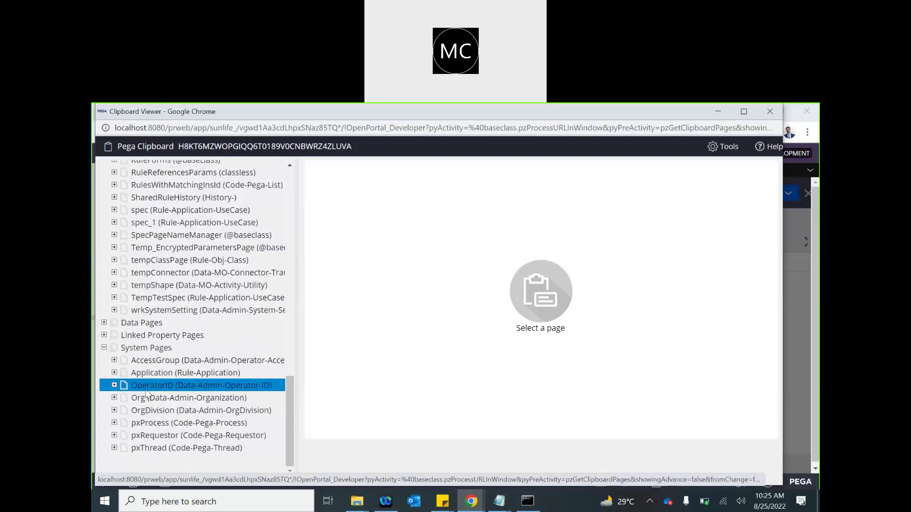
scroll(444, 325, down, 10)
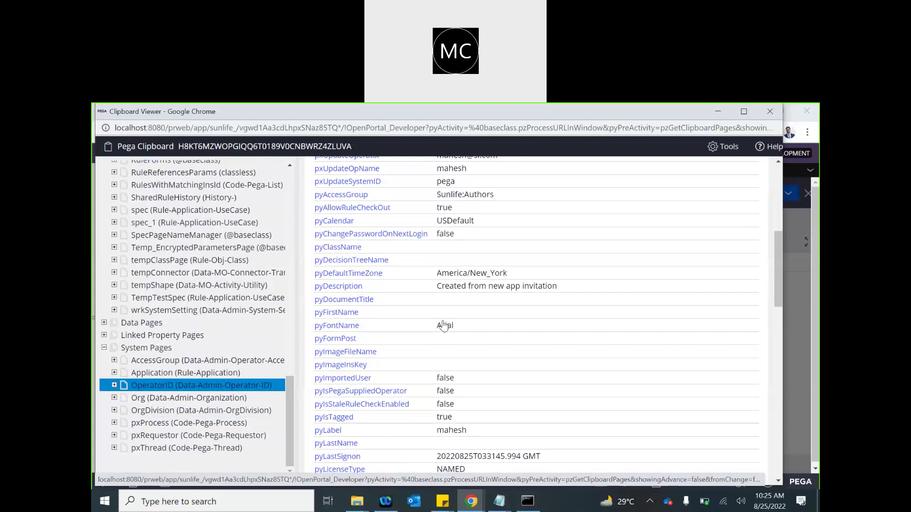
scroll(443, 326, down, 1)
key(ctrl+f)
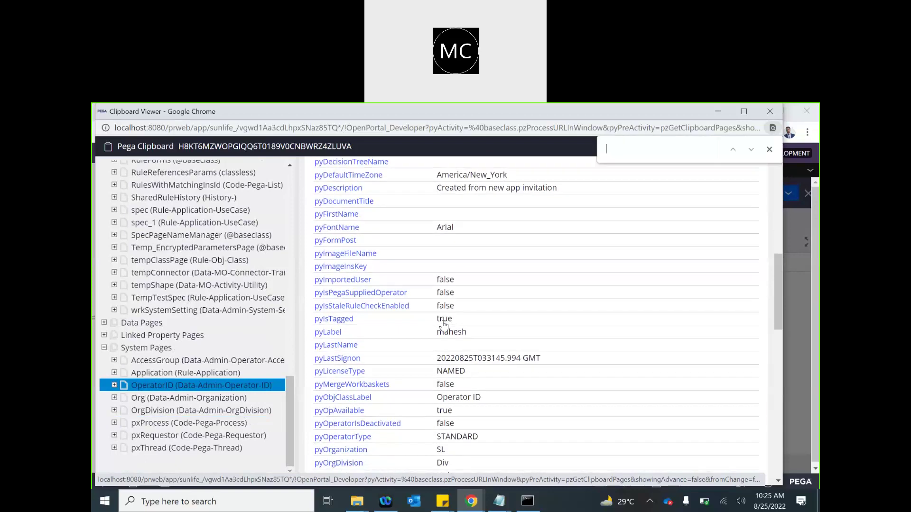
text(email)
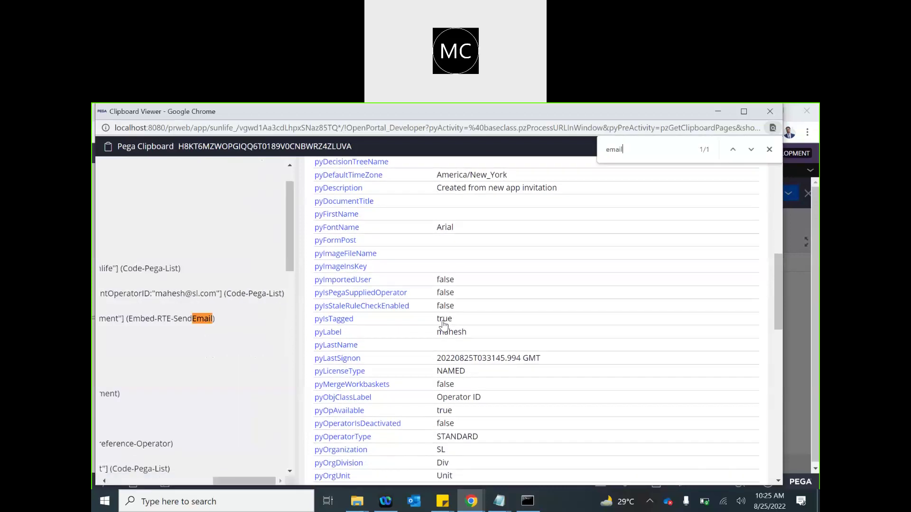
scroll(469, 268, up, 10)
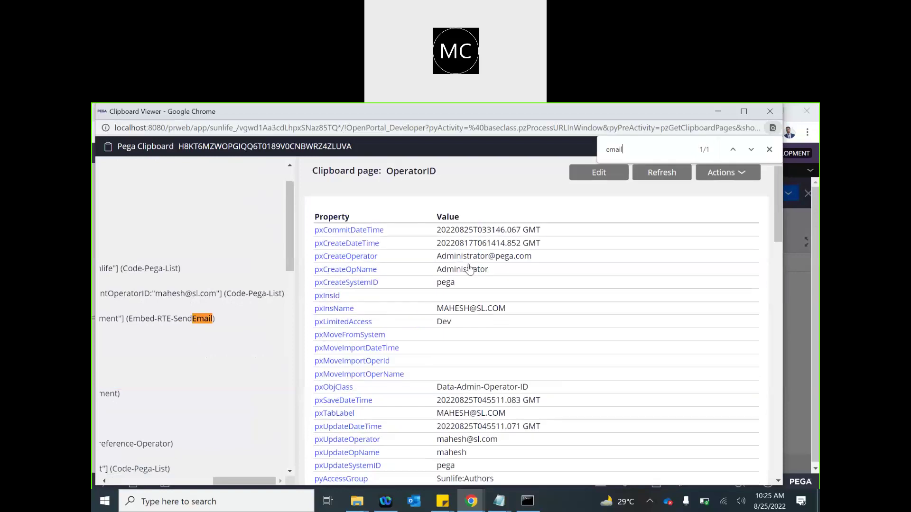
scroll(420, 331, down, 1)
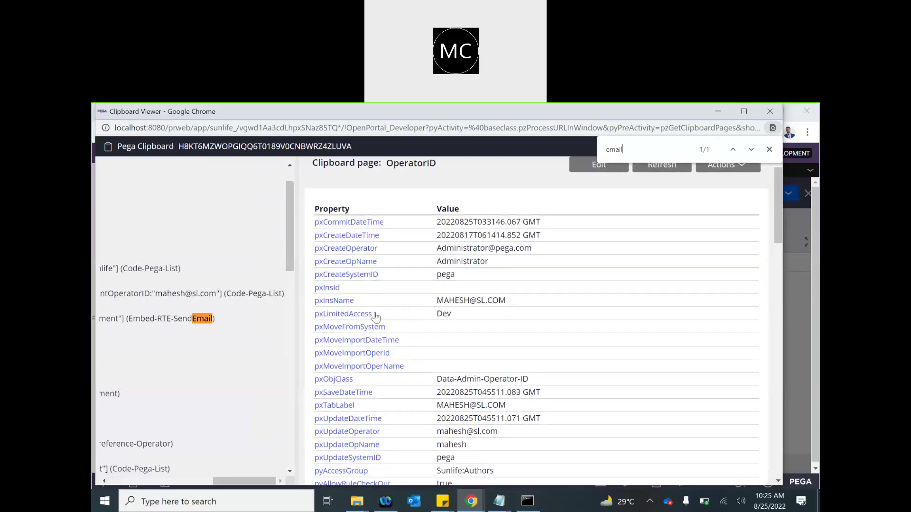
scroll(389, 334, down, 3)
scroll(389, 335, down, 8)
scroll(389, 334, down, 4)
scroll(389, 335, down, 6)
scroll(389, 335, down, 5)
scroll(389, 335, down, 1)
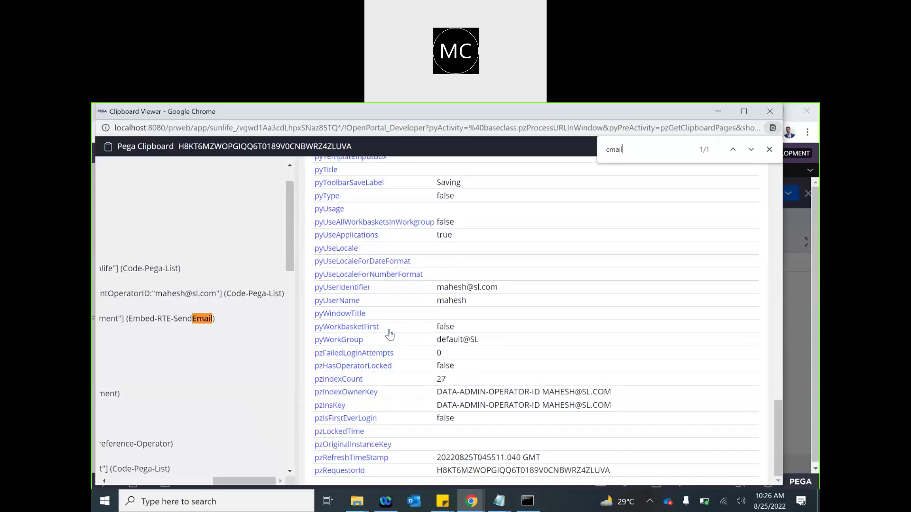
scroll(389, 334, up, 20)
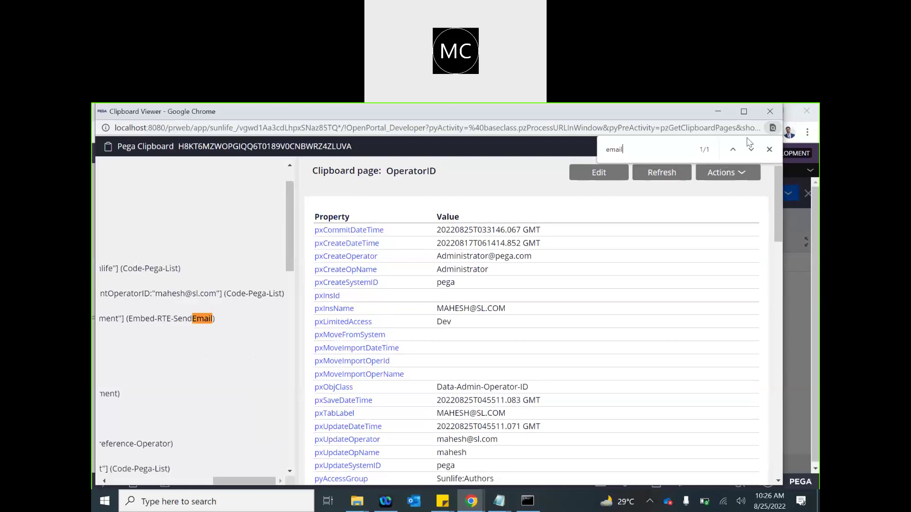
click(764, 127)
click(770, 117)
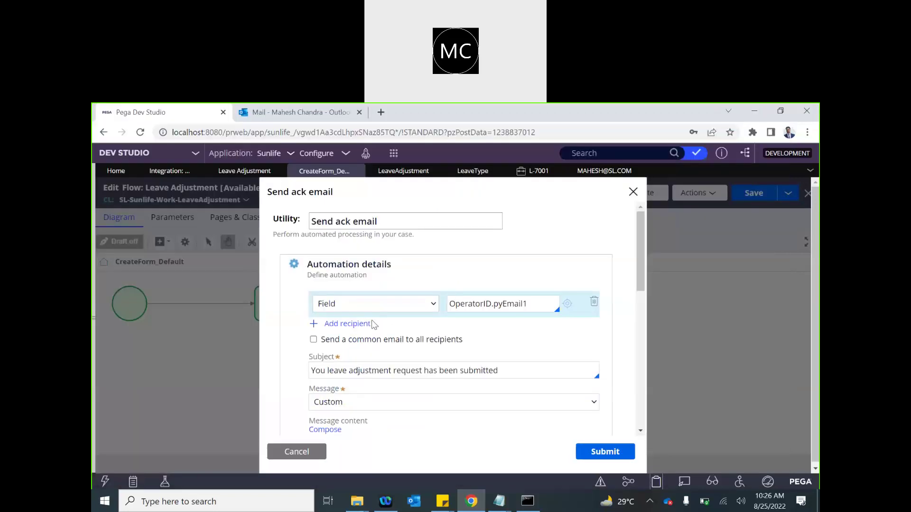
- Check the Leave Adjustment case type, then cancel the Send ack email settings without saving
triple_click(539, 302)
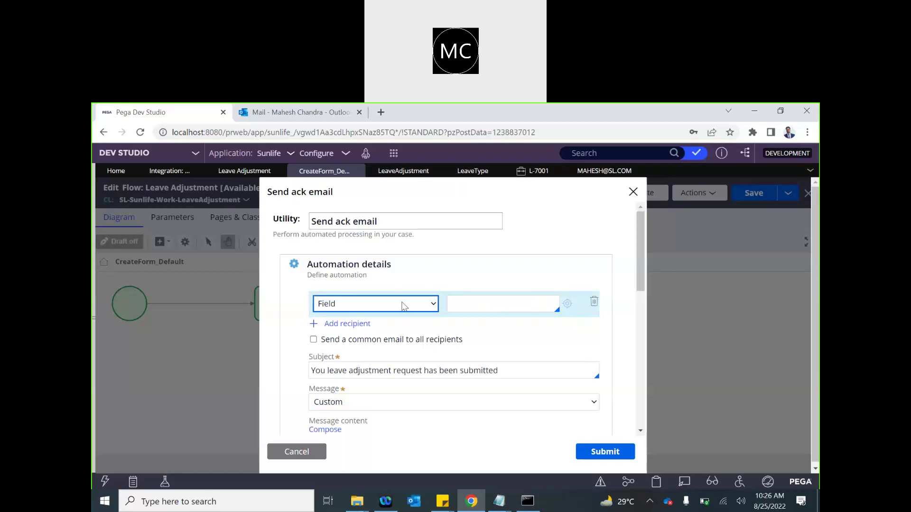
click(229, 174)
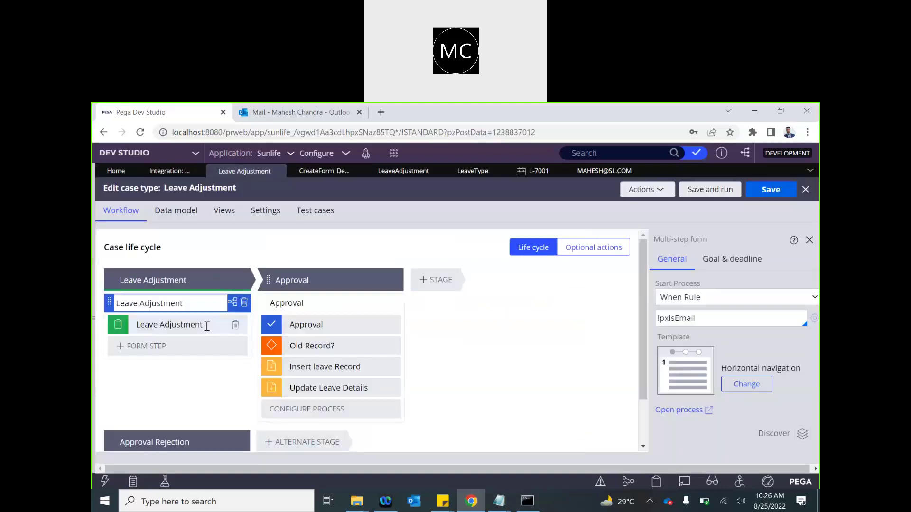
click(187, 325)
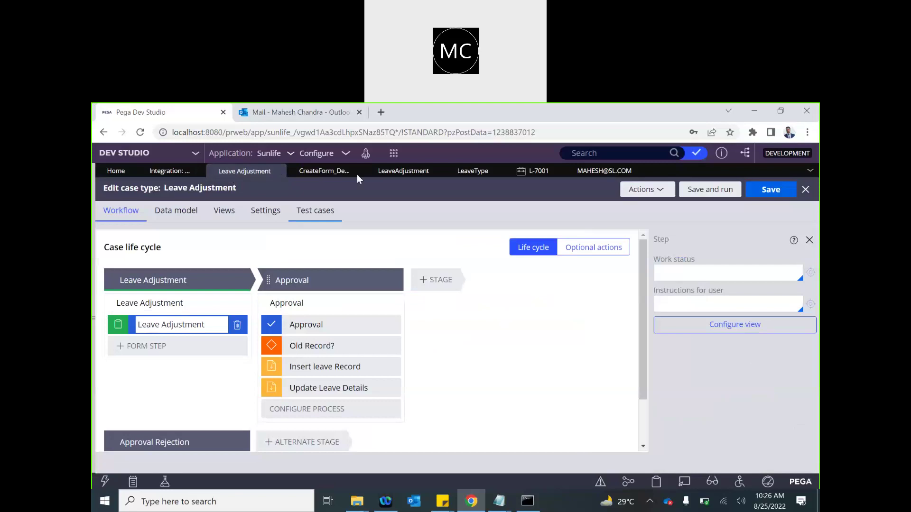
click(332, 171)
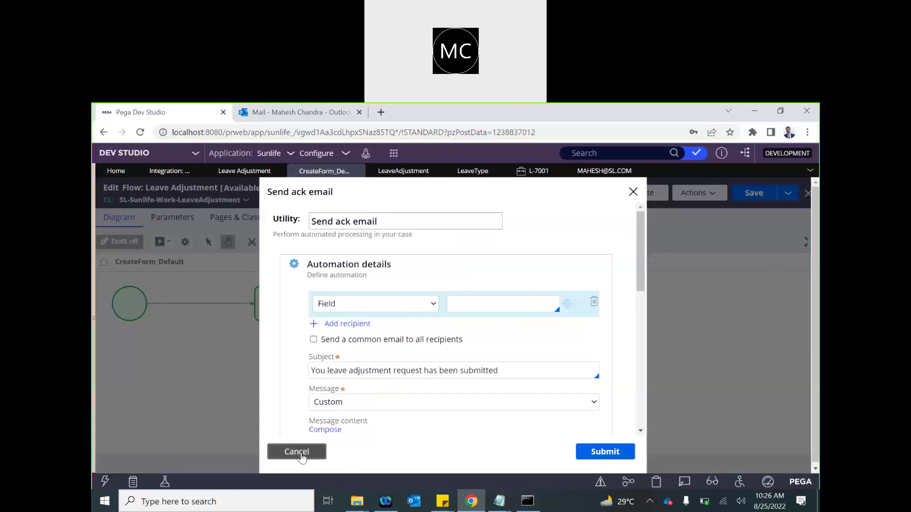
click(297, 452)
click(356, 308)
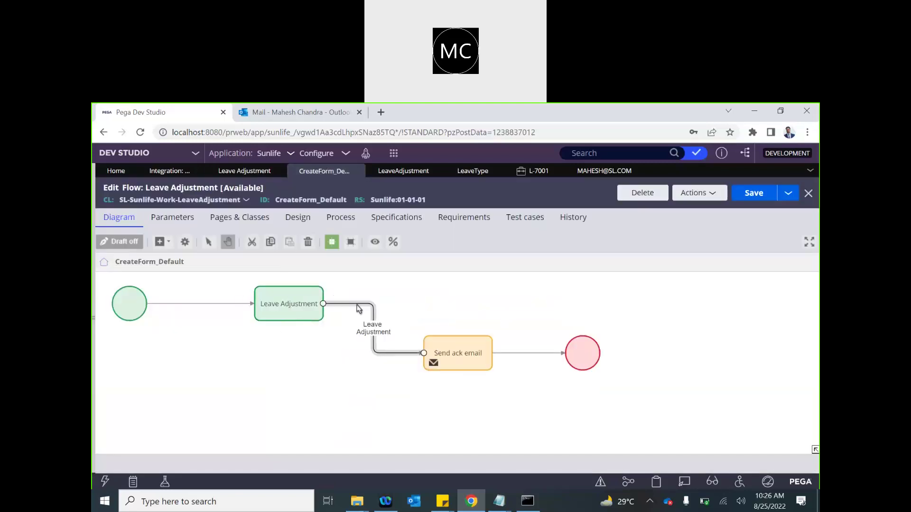
- Inspect the Leave Adjustment connector and assignment, previewing the Create flow action without changes
double_click(358, 309)
click(295, 452)
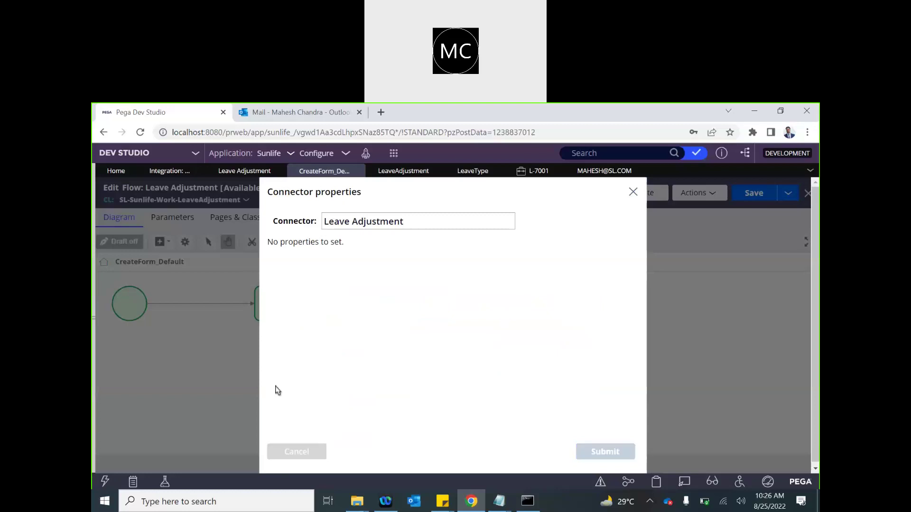
click(282, 304)
double_click(311, 304)
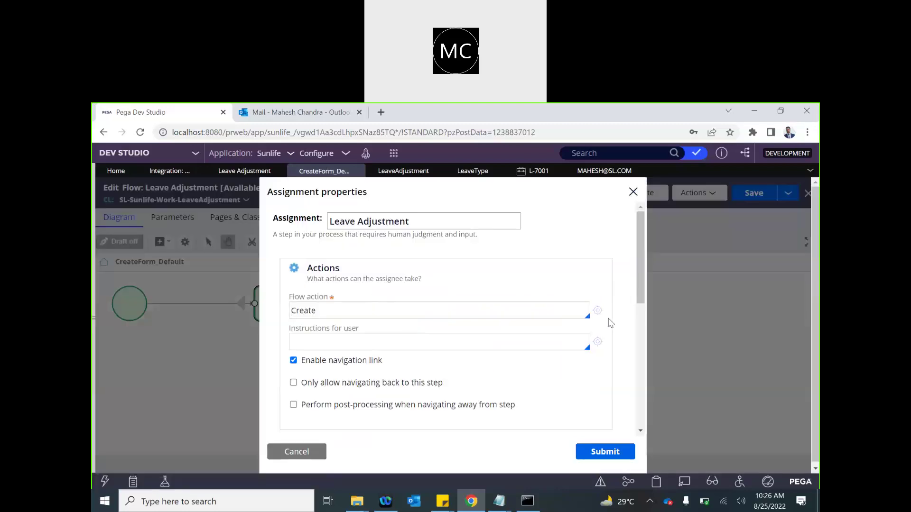
click(599, 314)
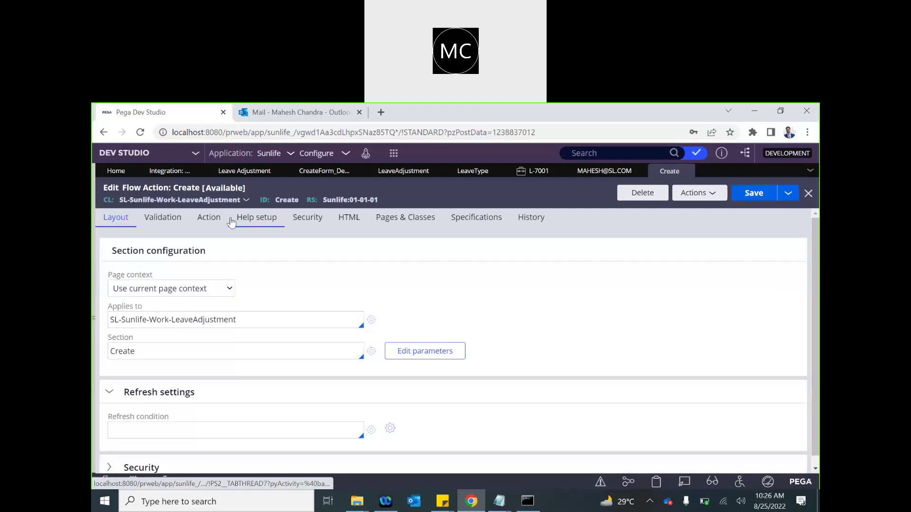
scroll(322, 439, down, 10)
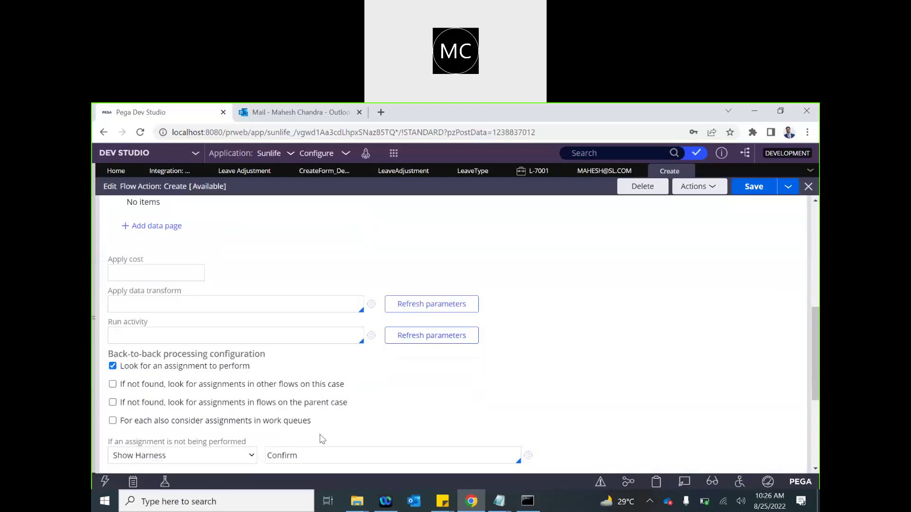
scroll(322, 439, down, 2)
scroll(321, 439, up, 5)
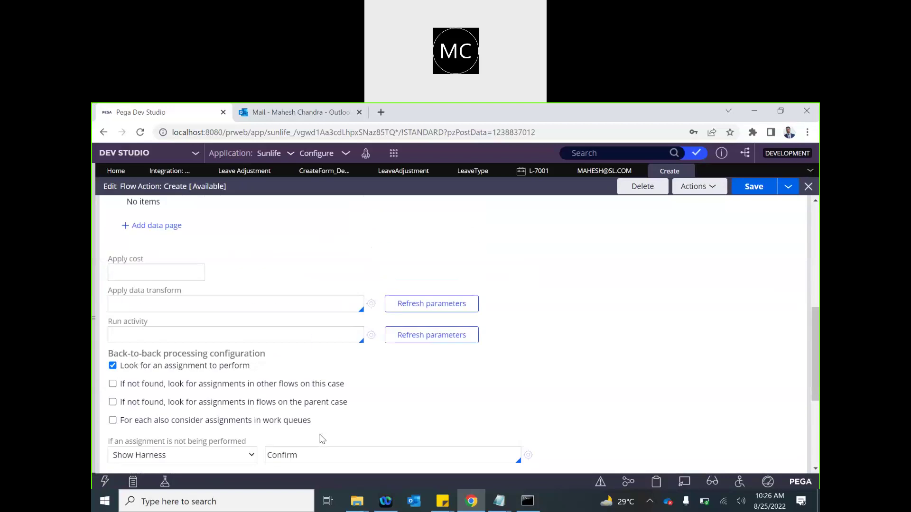
scroll(321, 437, up, 3)
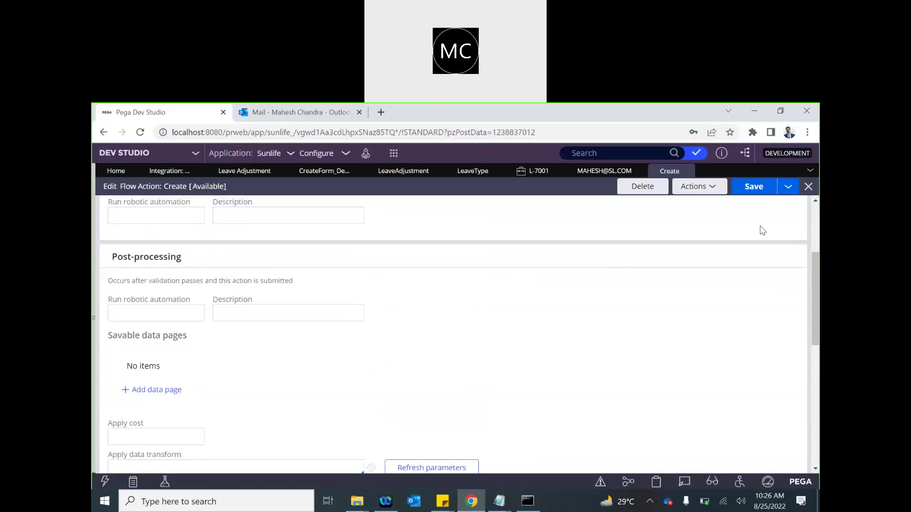
click(687, 172)
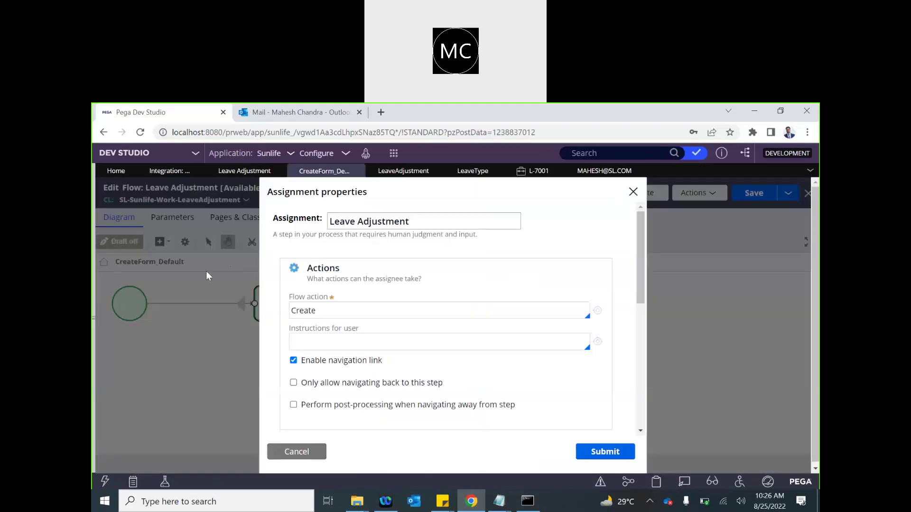
click(297, 452)
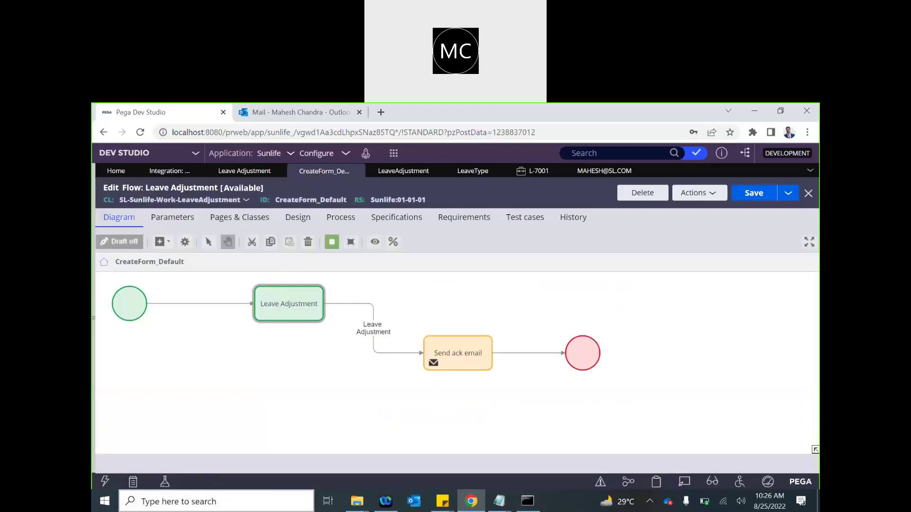
- Reopen the Create flow action from the Leave Adjustment assignment and view its post-processing settings
click(94, 318)
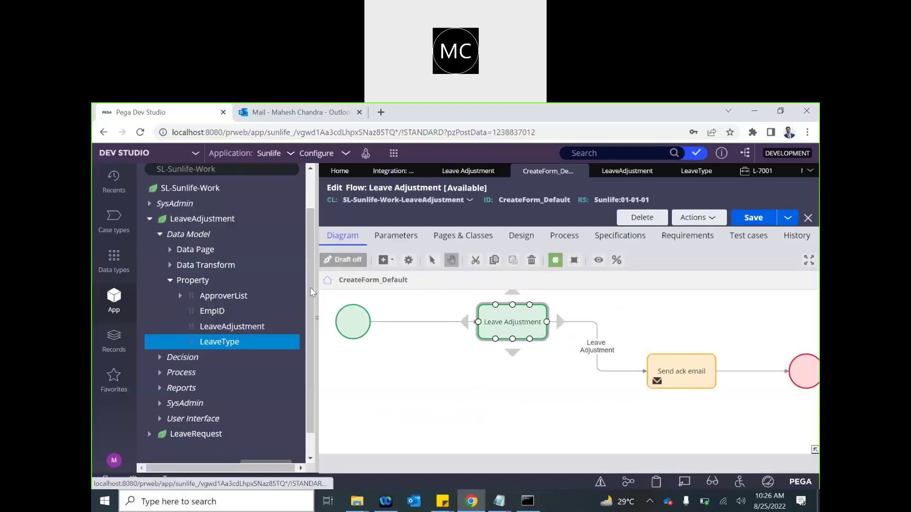
click(316, 321)
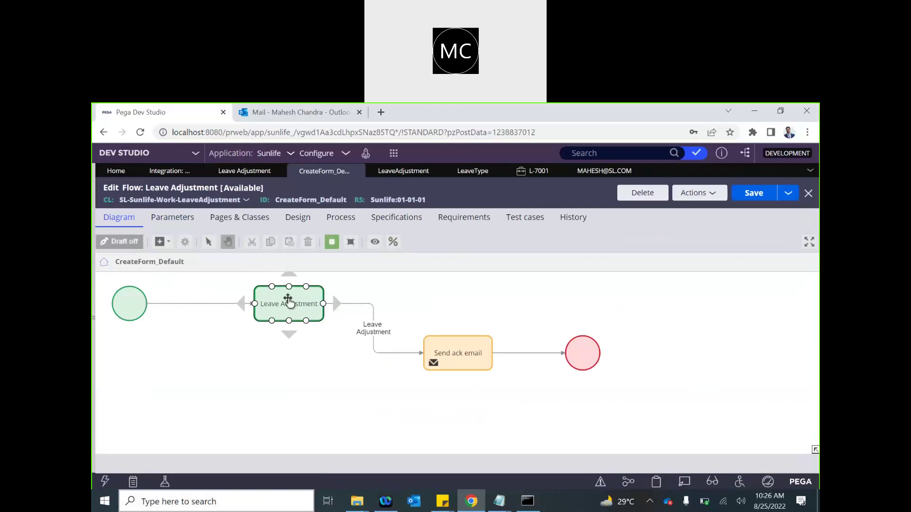
click(368, 318)
double_click(291, 304)
click(599, 312)
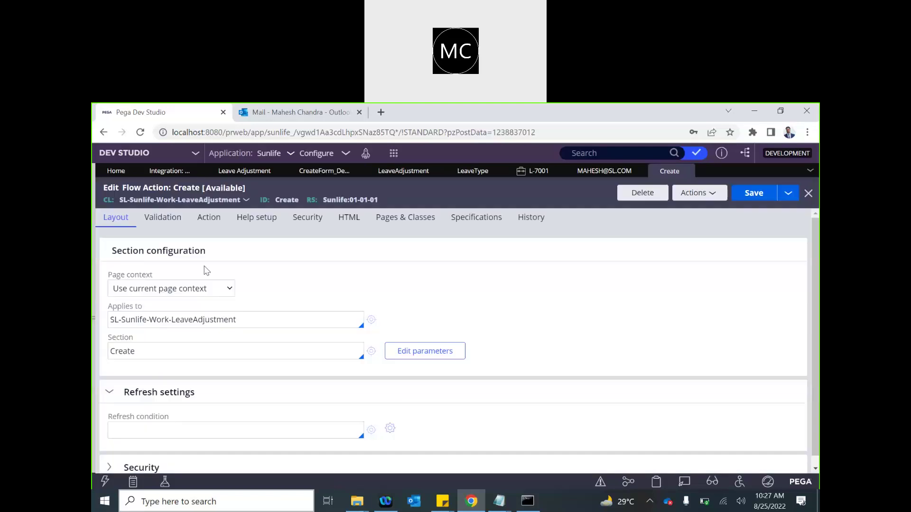
click(208, 217)
scroll(214, 356, down, 5)
scroll(210, 353, down, 2)
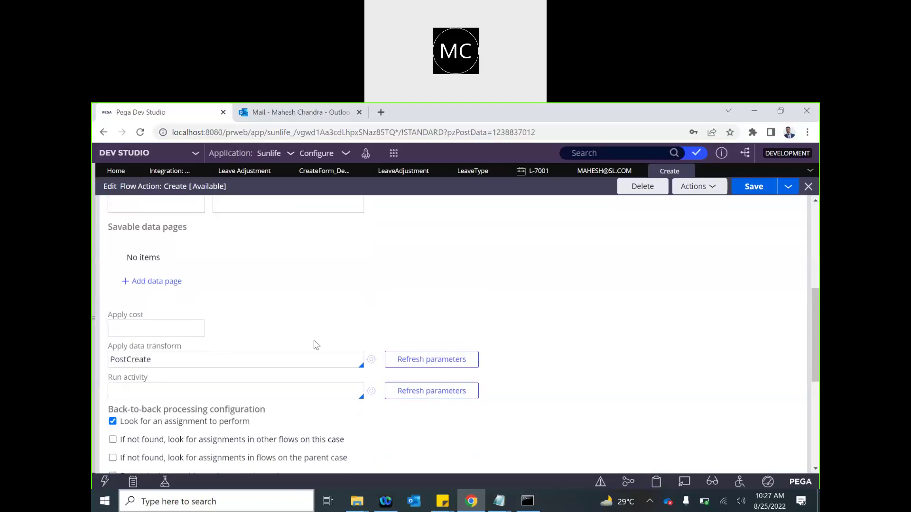
- Create the PostCreate data transform and add a Set step targeting .EmailID
click(372, 360)
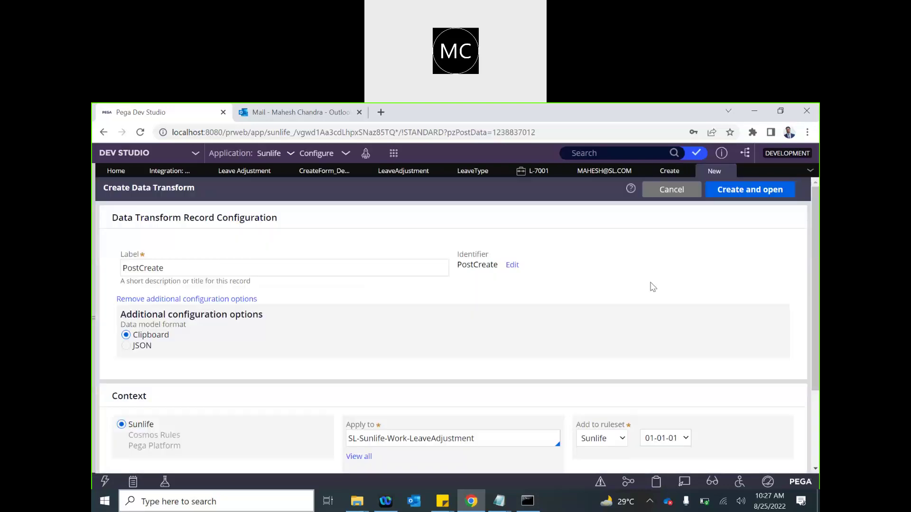
click(749, 185)
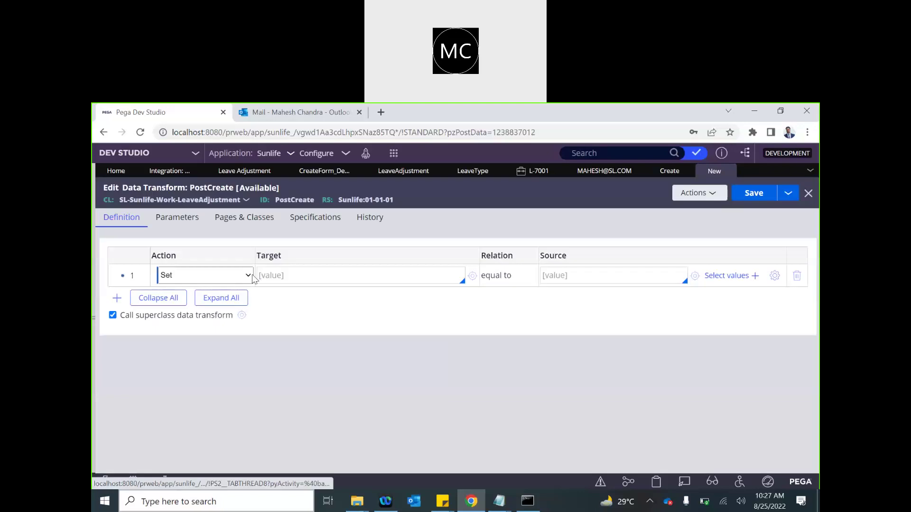
click(247, 279)
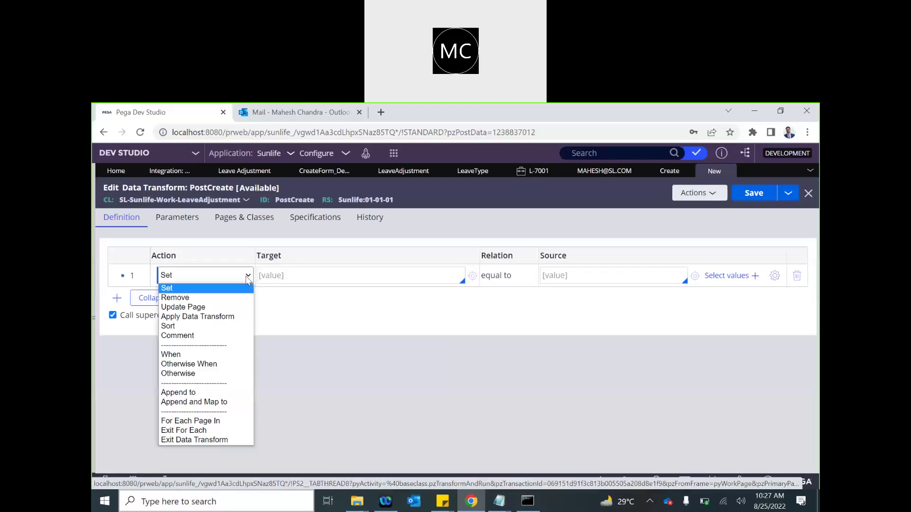
click(271, 276)
text(.Email)
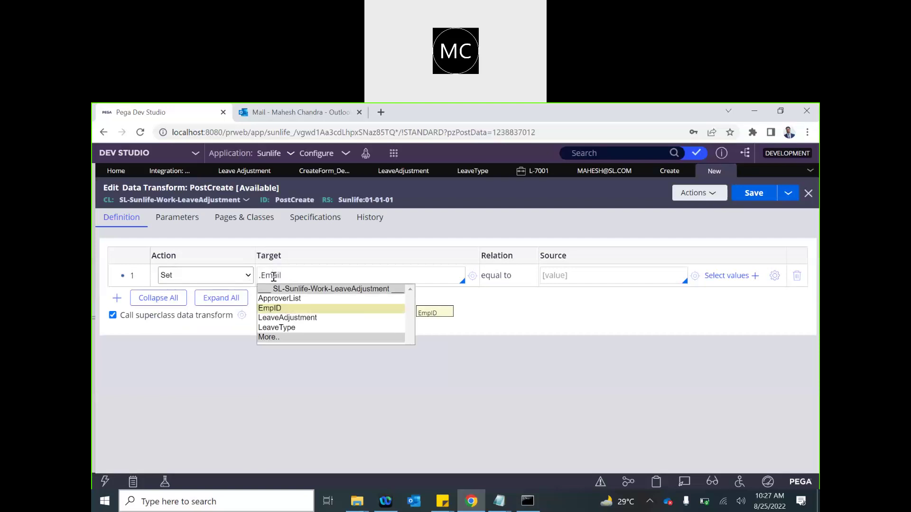
key(BackSpace)
key(BackSpace)
key(BackSpace)
key(BackSpace)
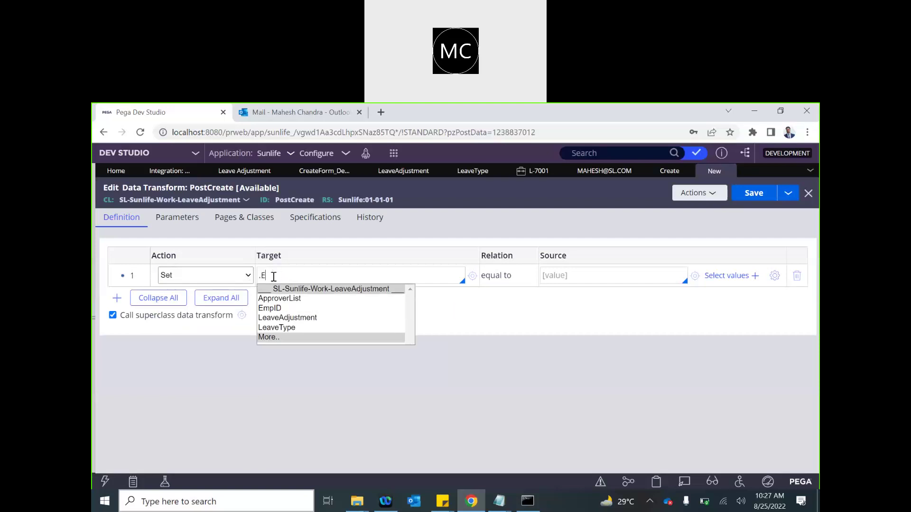
text(mpl)
key(BackSpace)
key(BackSpace)
key(BackSpace)
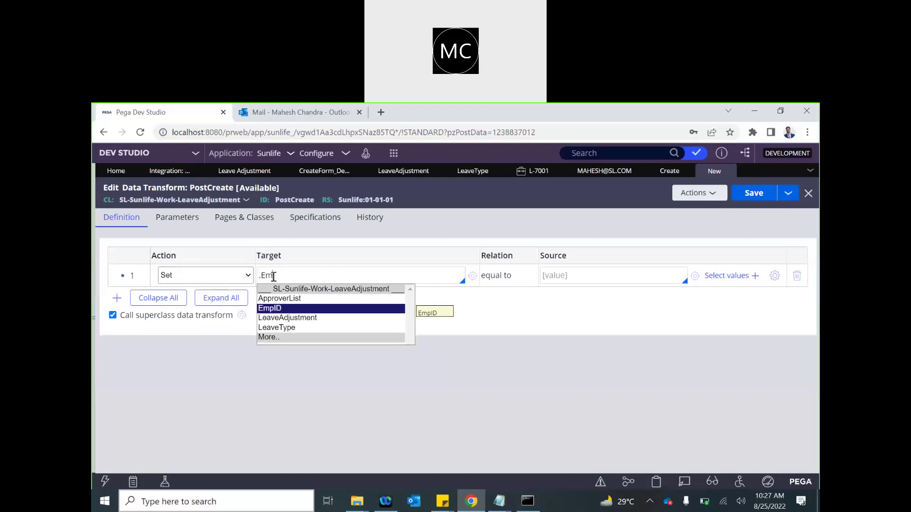
text(ailID)
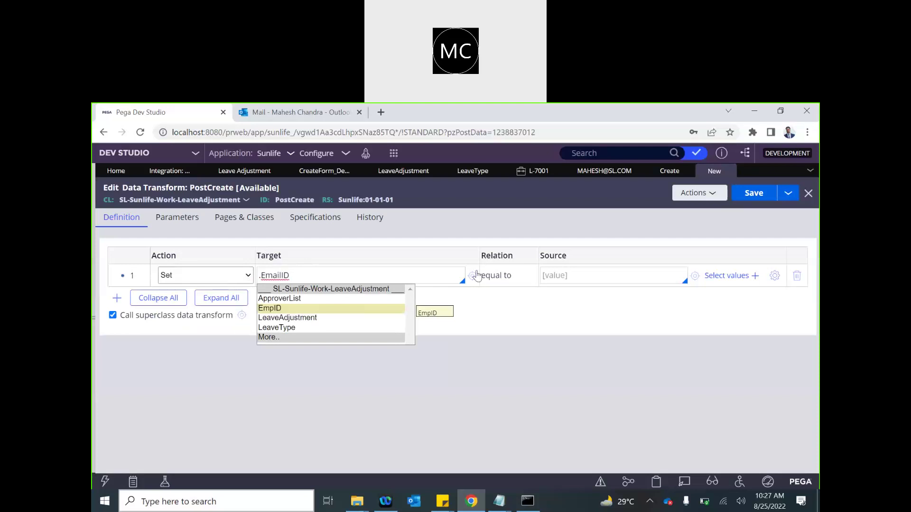
- Create and save the EmailID property, mark it relevant, and return to PostCreate
click(472, 276)
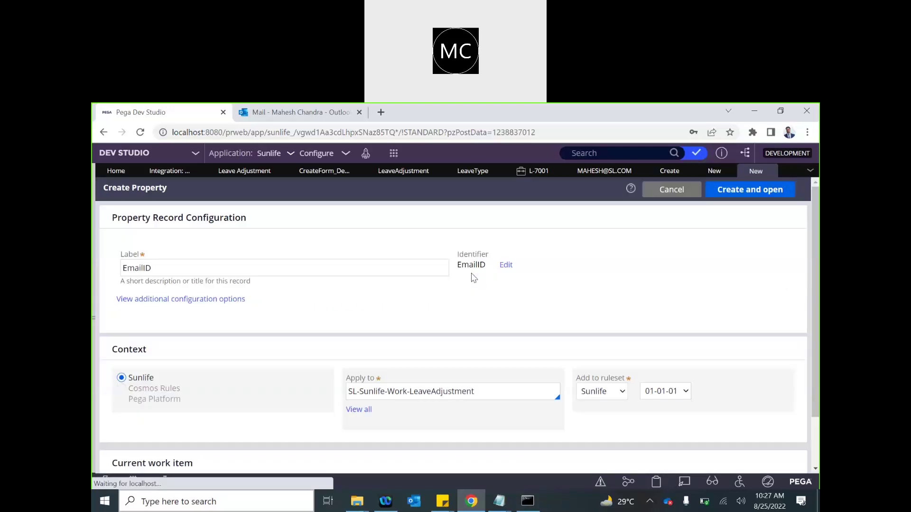
click(749, 191)
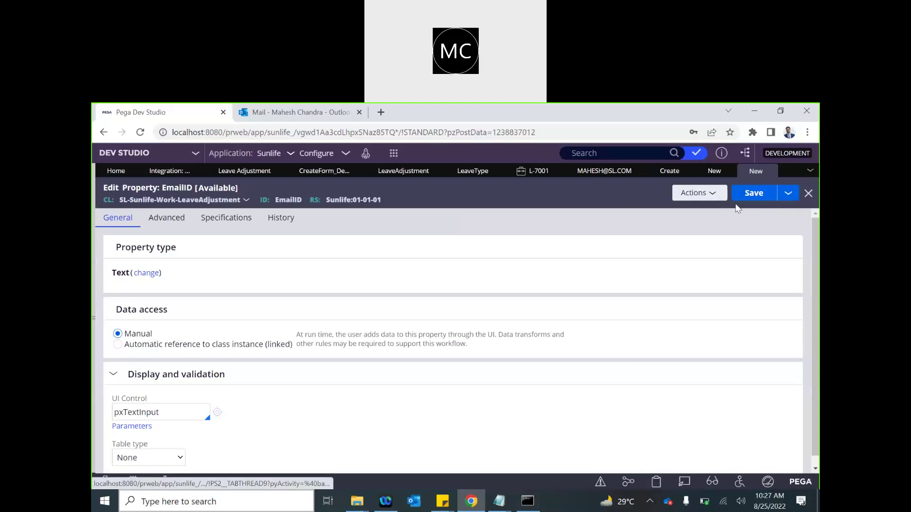
click(754, 193)
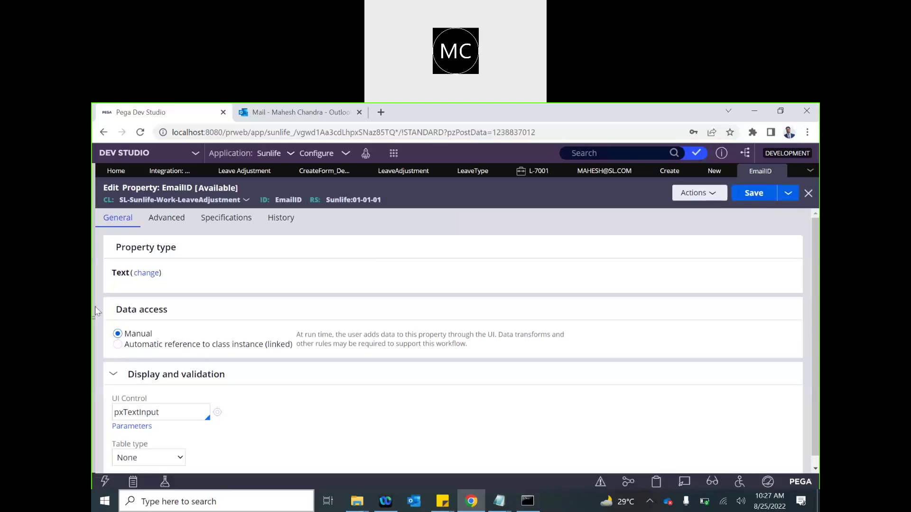
click(693, 194)
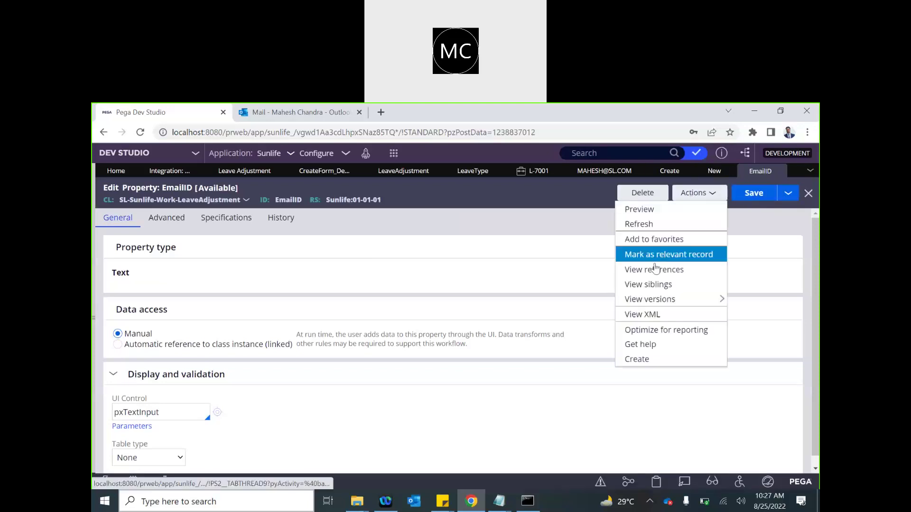
click(653, 256)
click(713, 173)
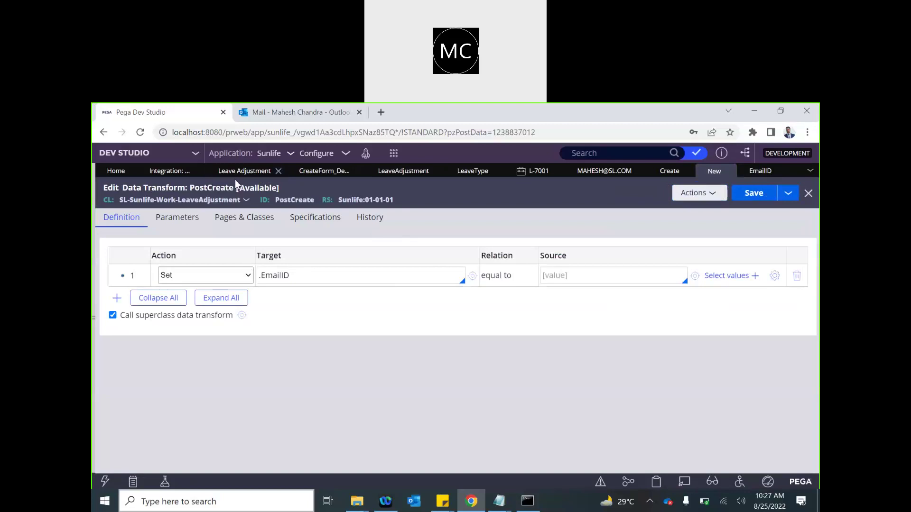
- Save the Create flow action, which fails because PostCreate does not exist yet
click(94, 318)
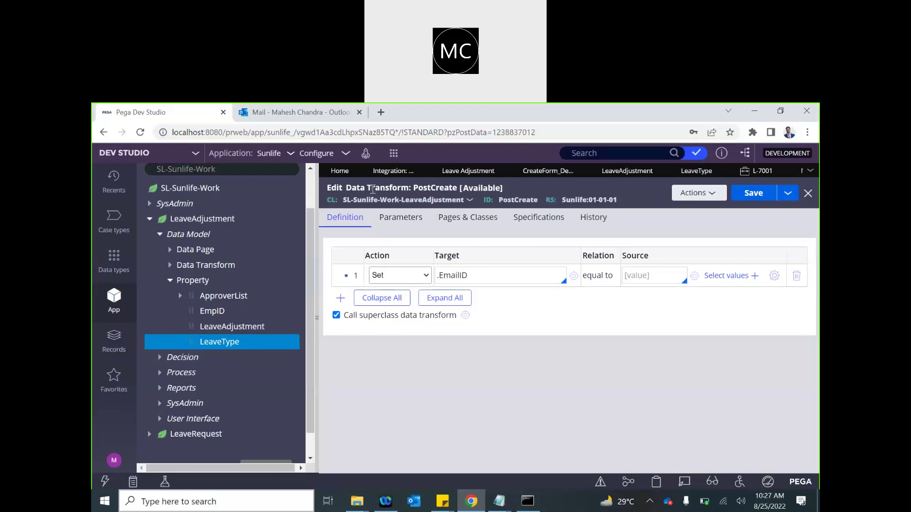
click(316, 314)
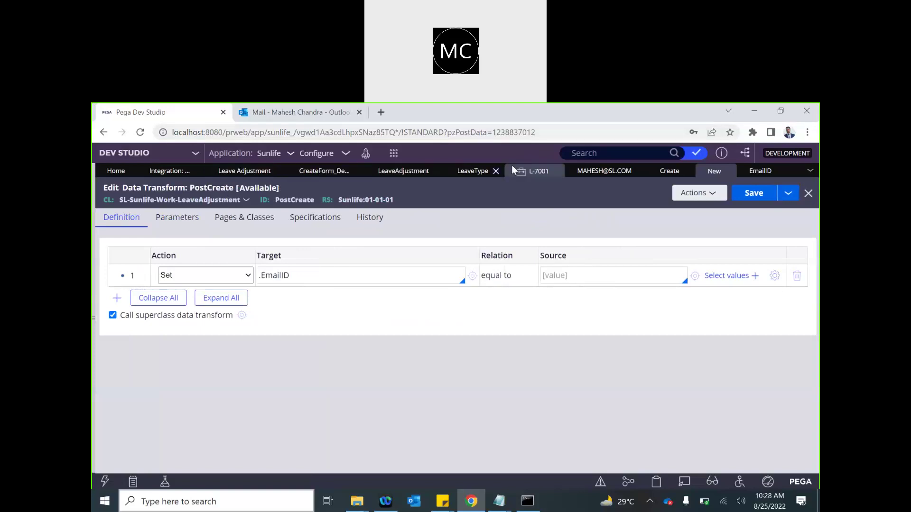
click(667, 172)
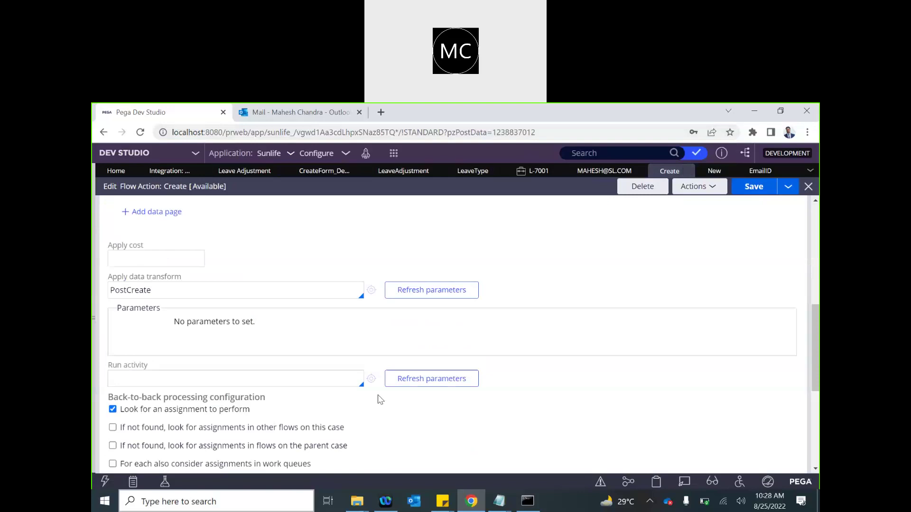
click(762, 197)
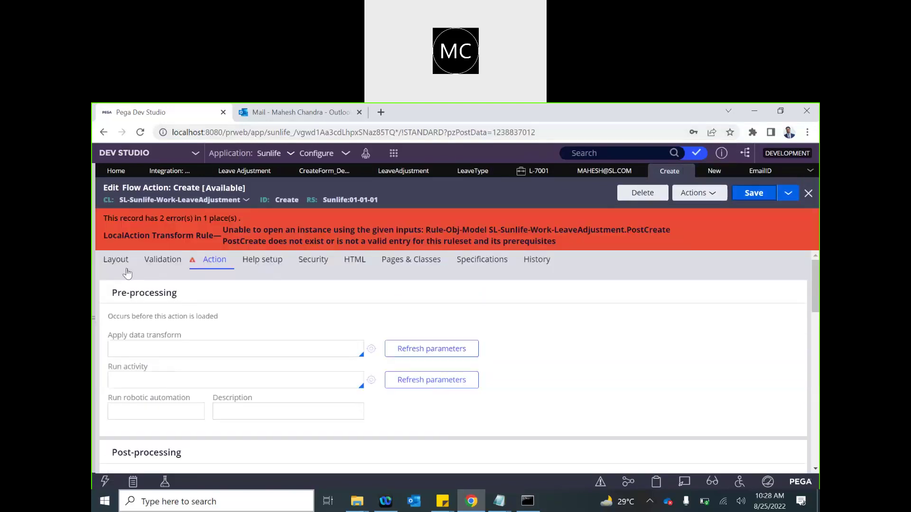
- Open the flow action's section for editing from its Layout tab
click(122, 265)
scroll(240, 311, down, 1)
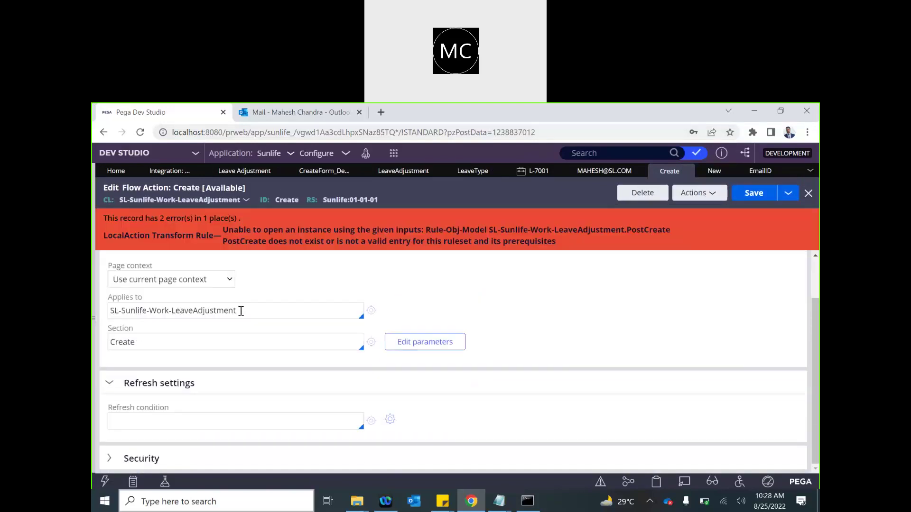
click(372, 342)
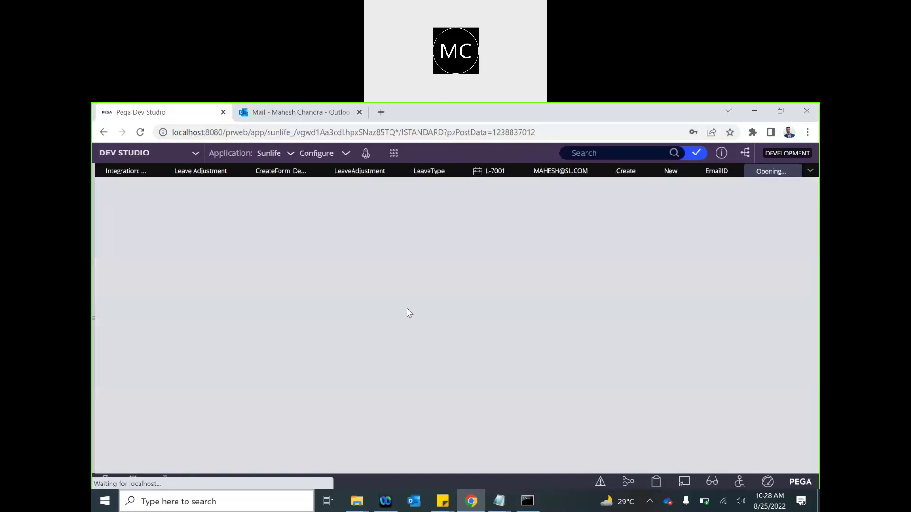
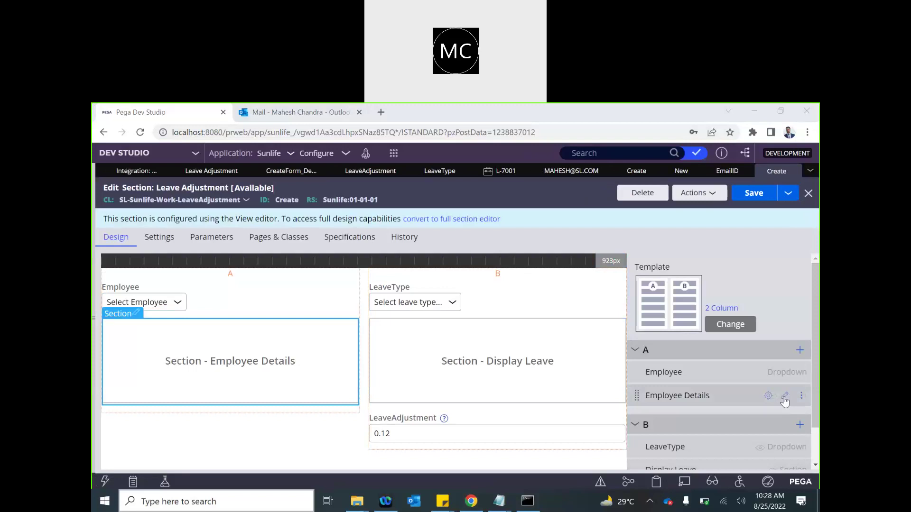
- Paste the data page name D_GetEmplDetails into the PostCreate Source value
click(784, 401)
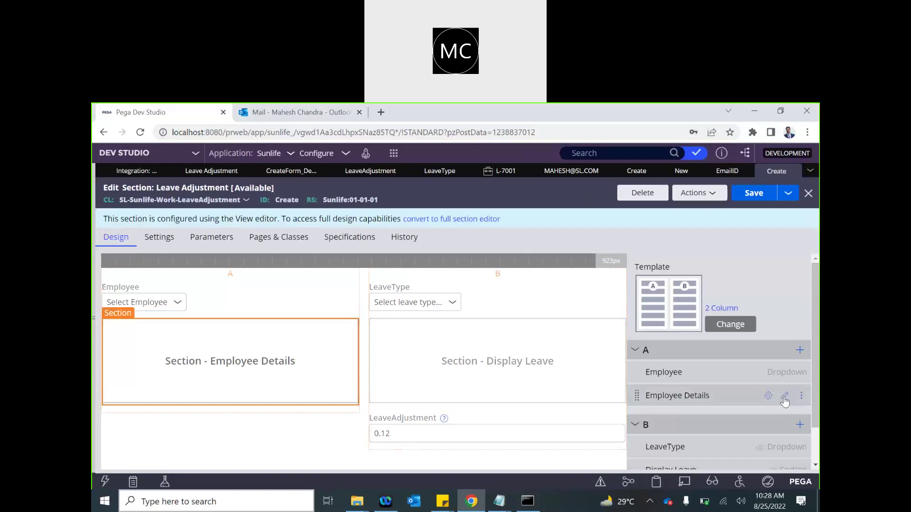
double_click(449, 333)
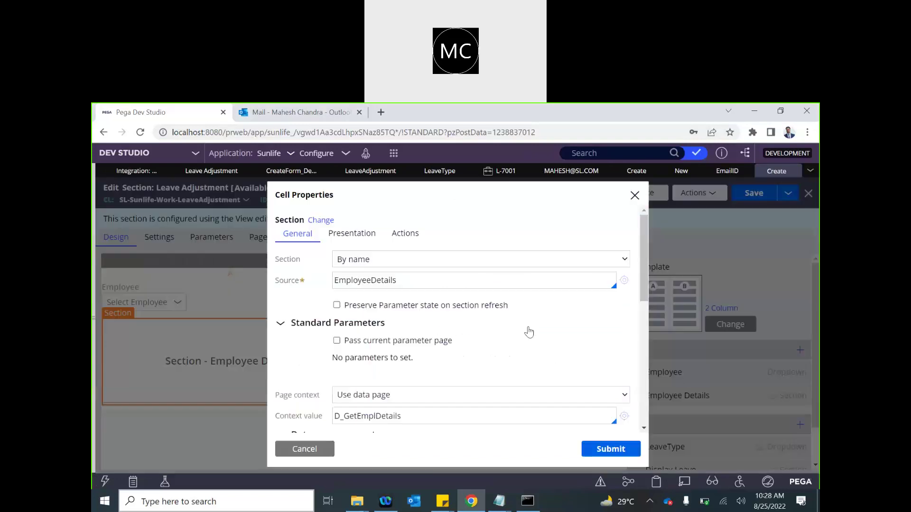
scroll(363, 359, down, 1)
double_click(361, 357)
key(ctrl+c)
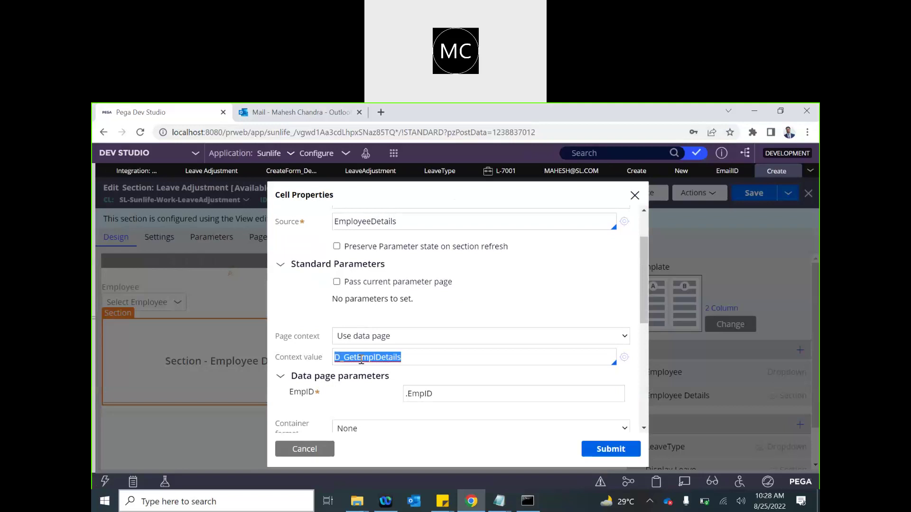
click(727, 173)
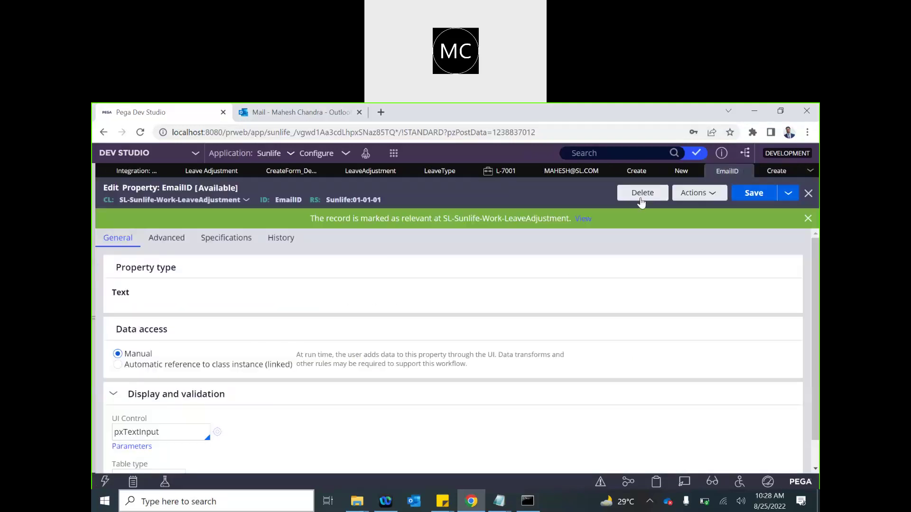
click(675, 169)
key(ctrl+v)
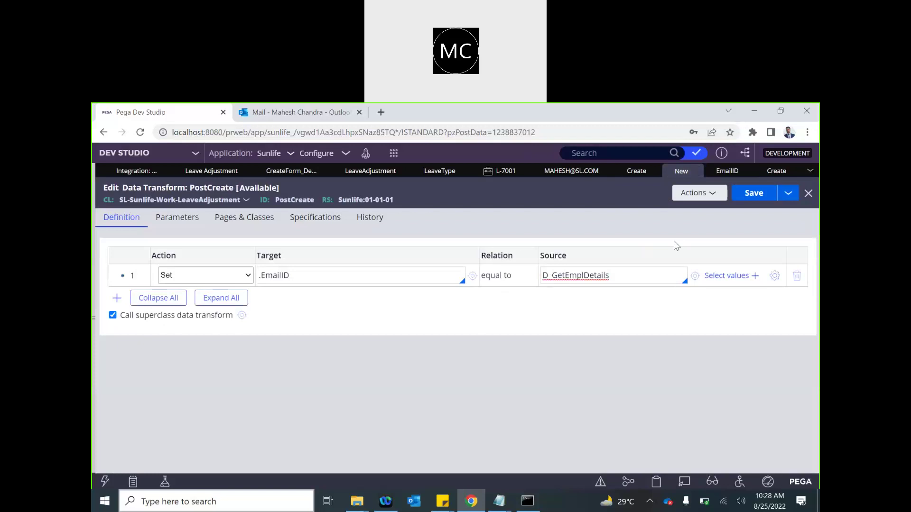
- Add the EmpID parameter so Source reads D_GetEmplDetails[EmpID:.EmpID]
click(770, 176)
double_click(305, 393)
key(ctrl+c)
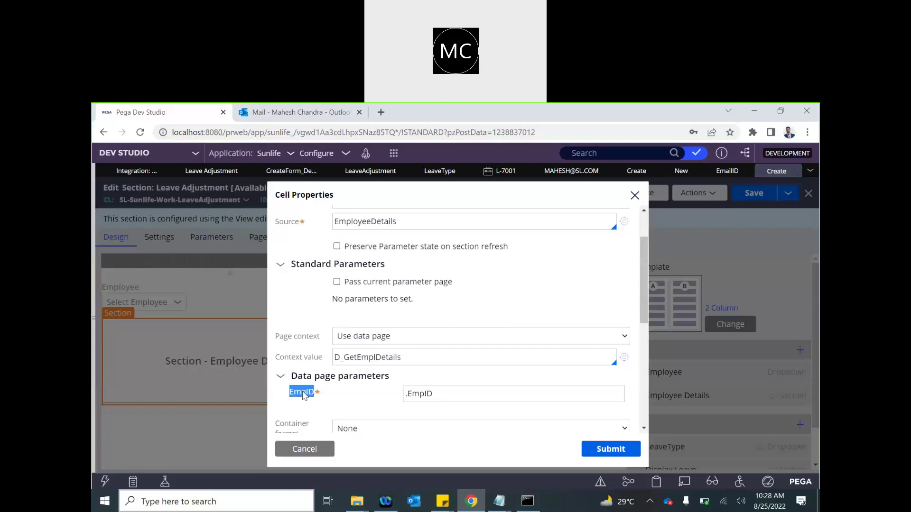
click(733, 172)
click(695, 170)
click(613, 277)
key(ctrl+v)
text(:.)
key(ctrl+v)
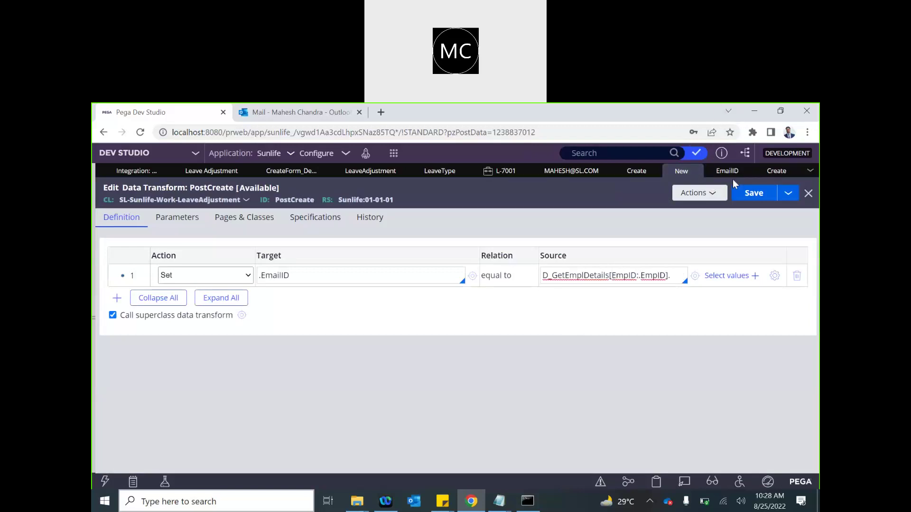
- Finish the Source with .EmailID and save the PostCreate data transform
click(781, 171)
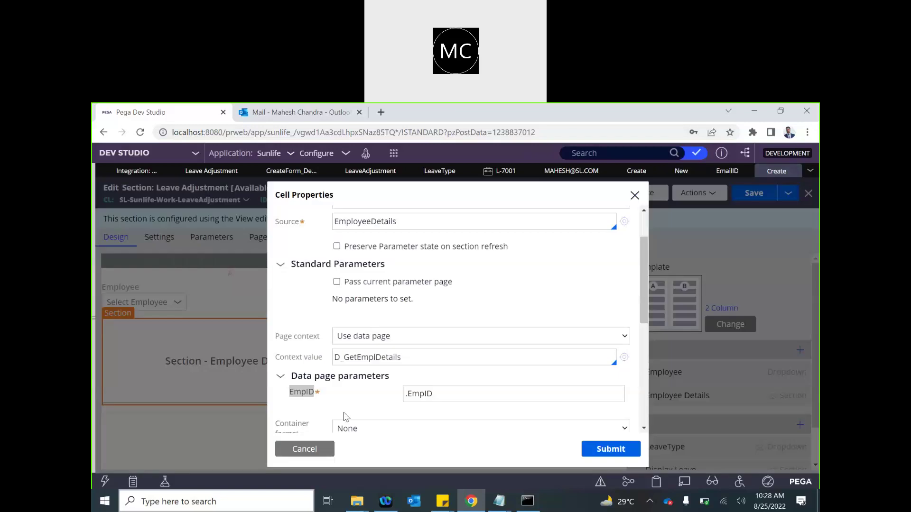
right_click(321, 453)
click(292, 453)
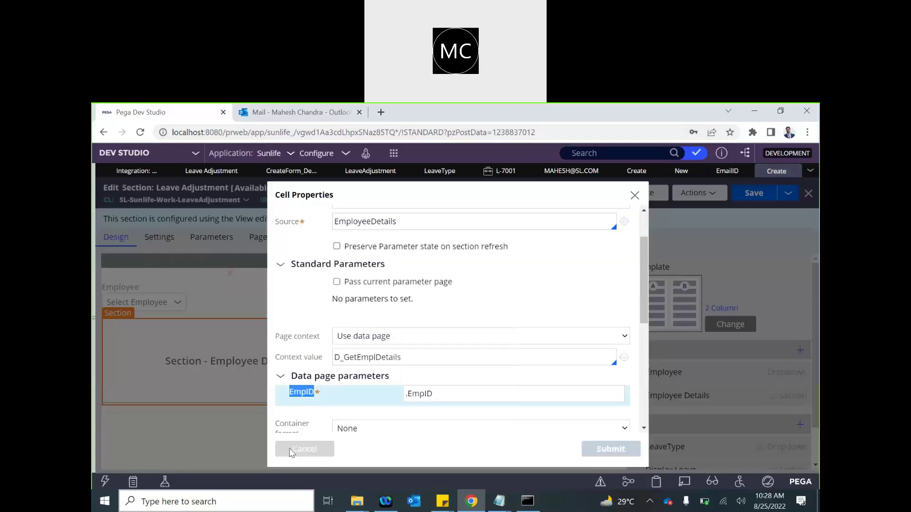
double_click(214, 351)
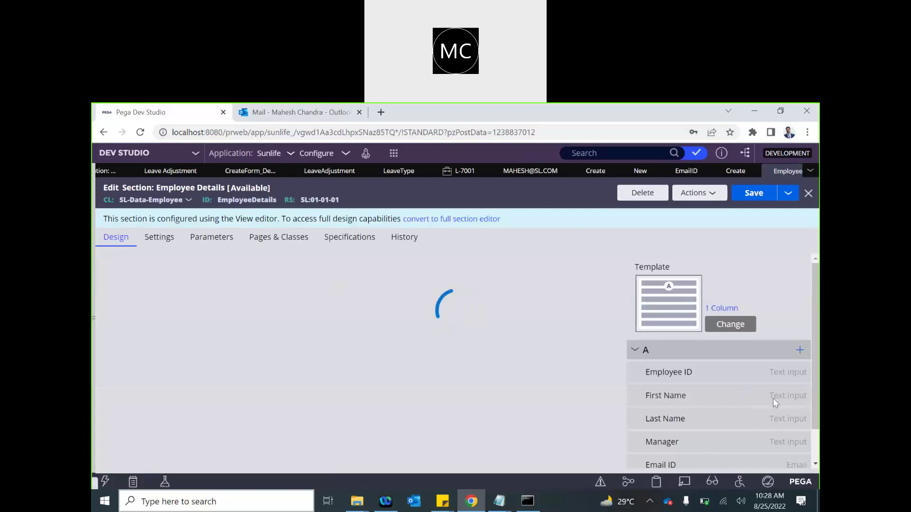
click(759, 464)
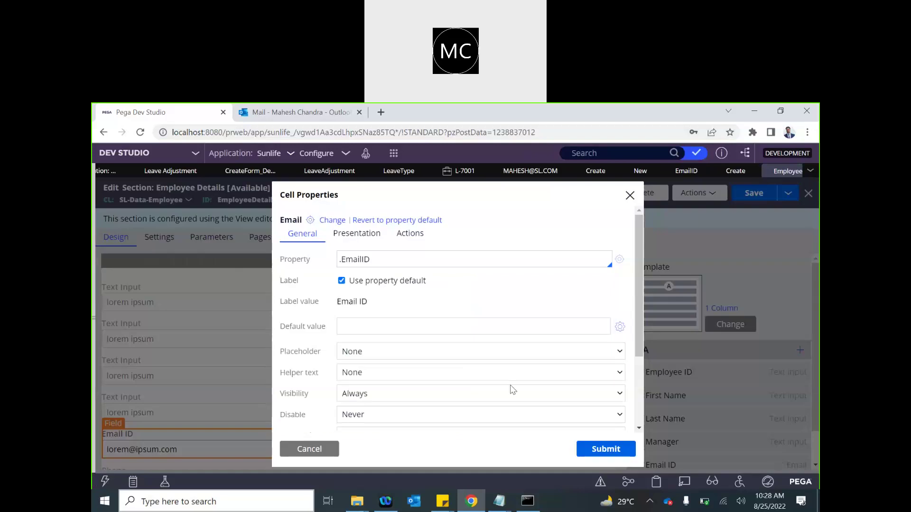
triple_click(358, 260)
click(735, 171)
click(640, 171)
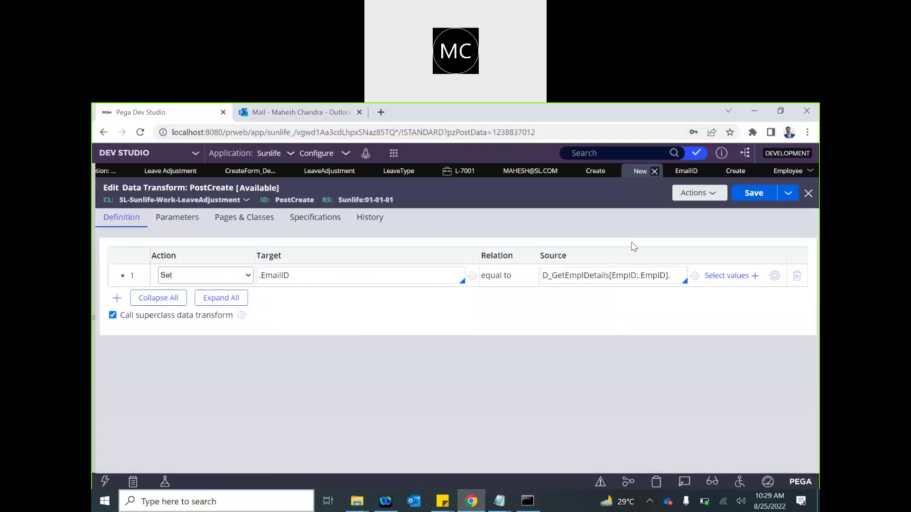
text(EmailID)
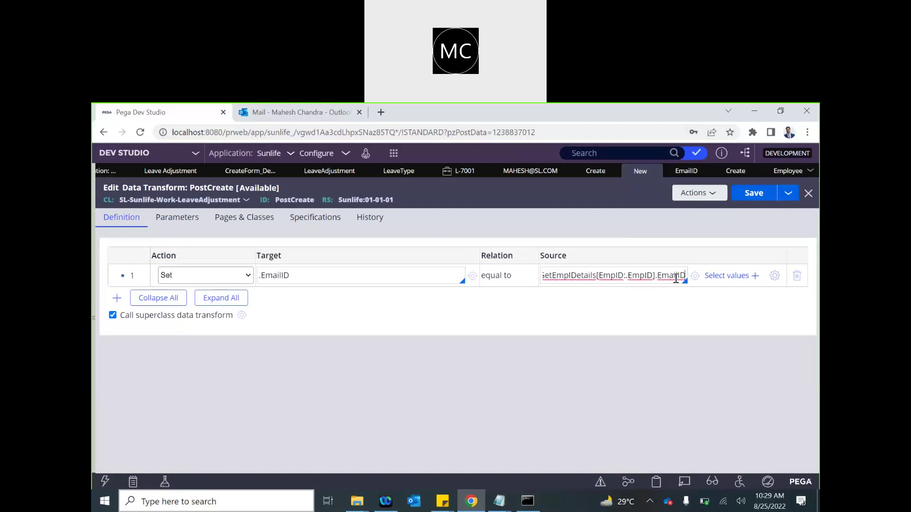
click(754, 193)
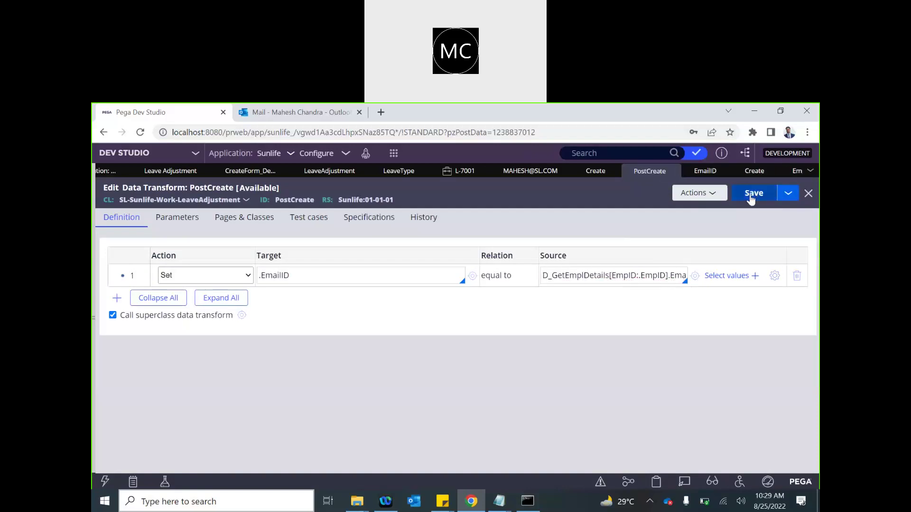
click(596, 171)
- Save the Create flow action and show the Employee data type's stored records
click(754, 193)
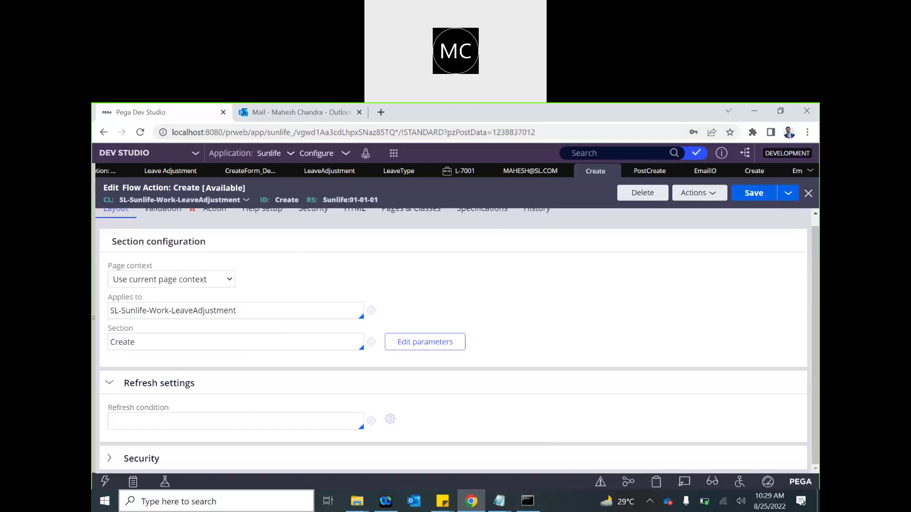
click(114, 261)
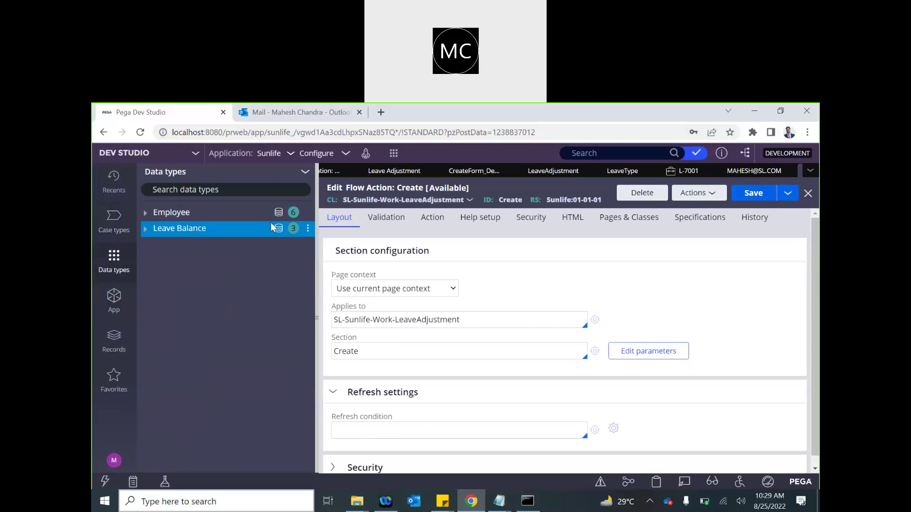
click(278, 212)
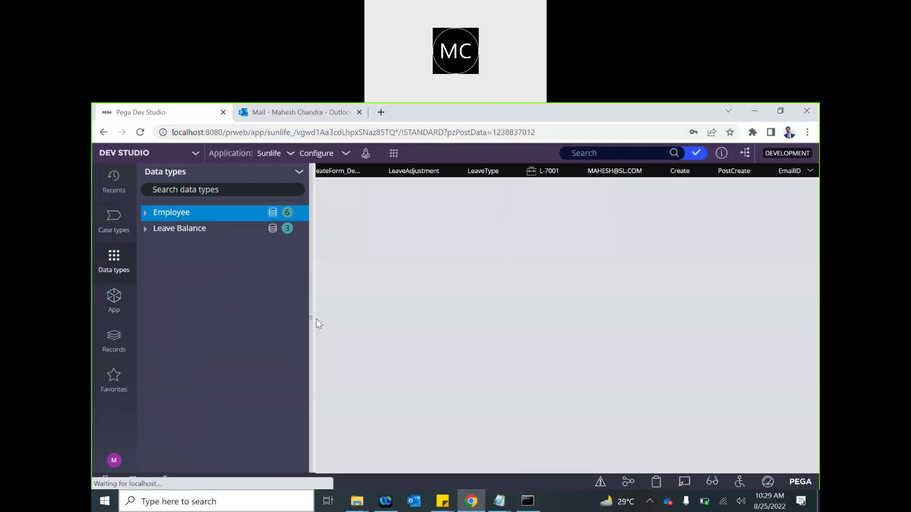
click(316, 319)
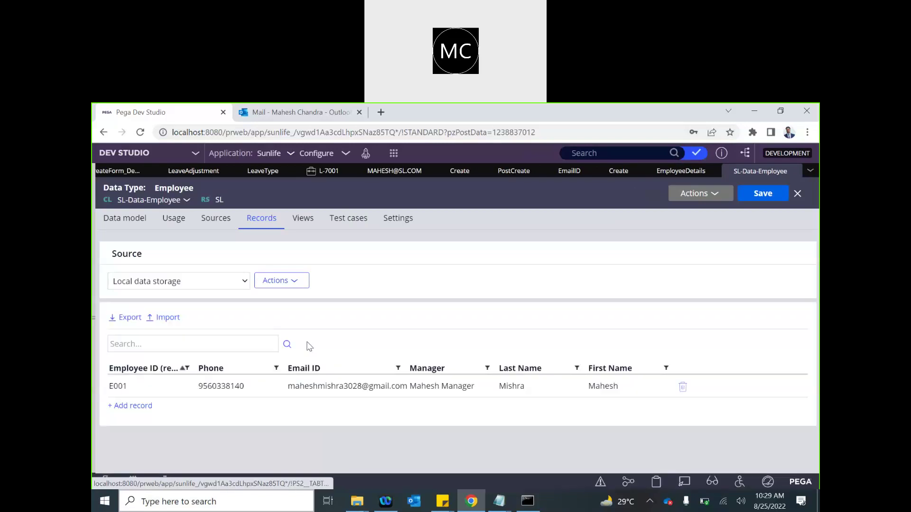
- Change employee E001's Email ID domain to outlook and save the record
click(352, 392)
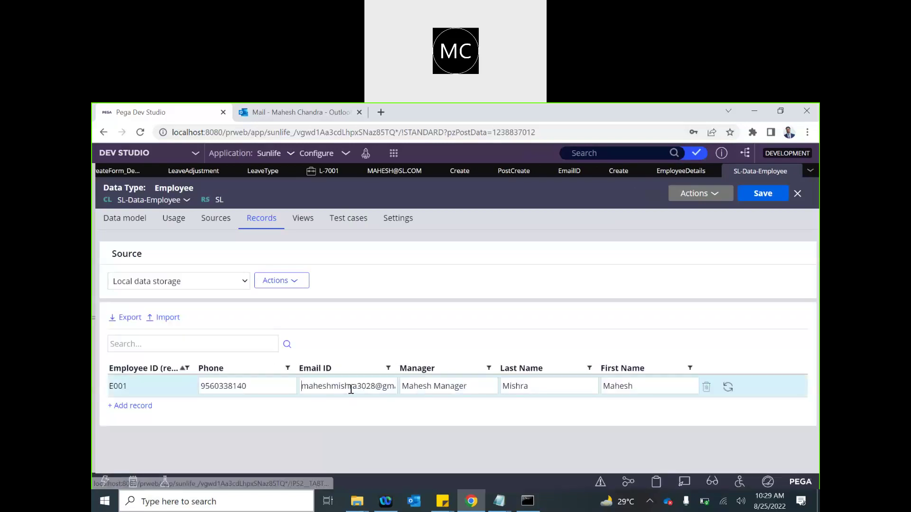
double_click(388, 387)
text(outlook)
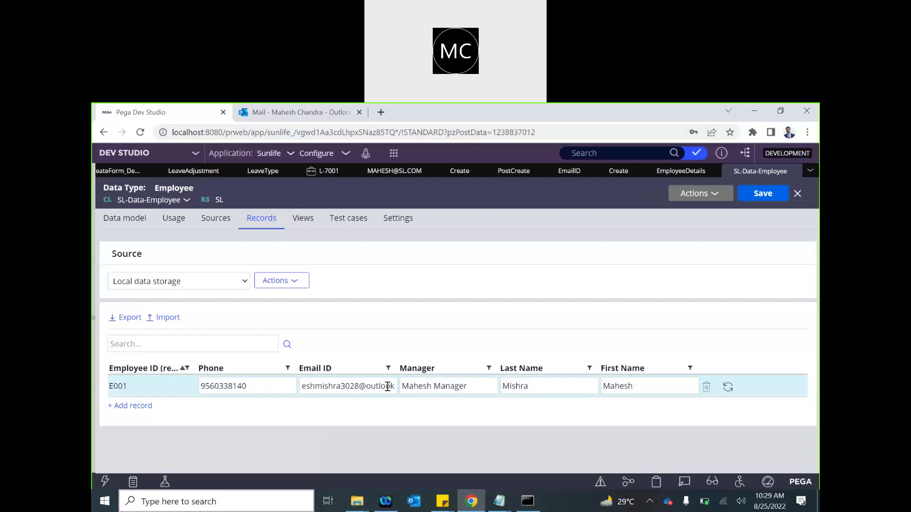
key(Right)
key(Right)
key(Right)
key(Right)
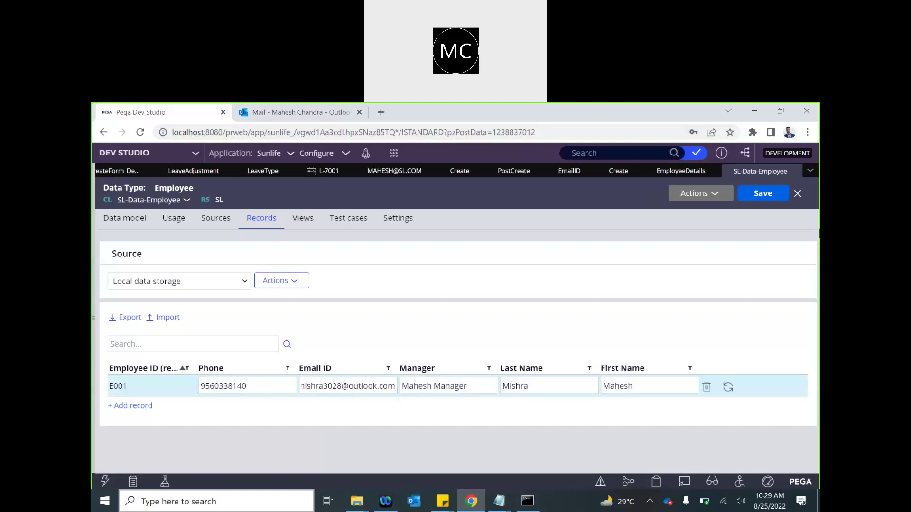
click(764, 193)
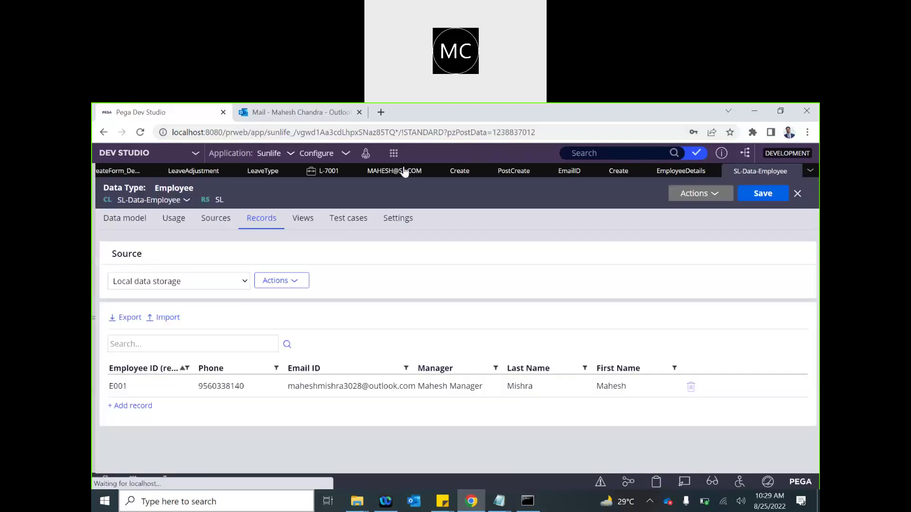
- Correct E001's phone number so it ends in 33 and save the record
click(234, 385)
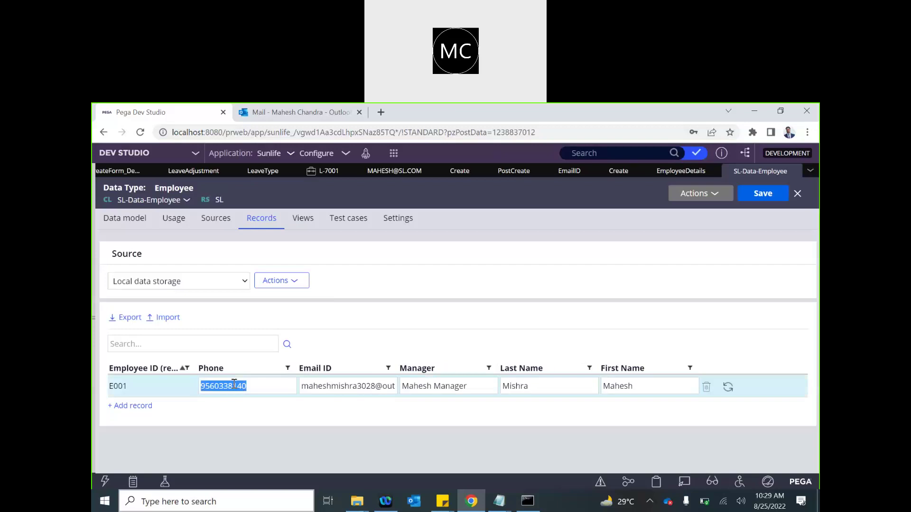
key(End)
key(BackSpace)
key(BackSpace)
text(33)
click(763, 193)
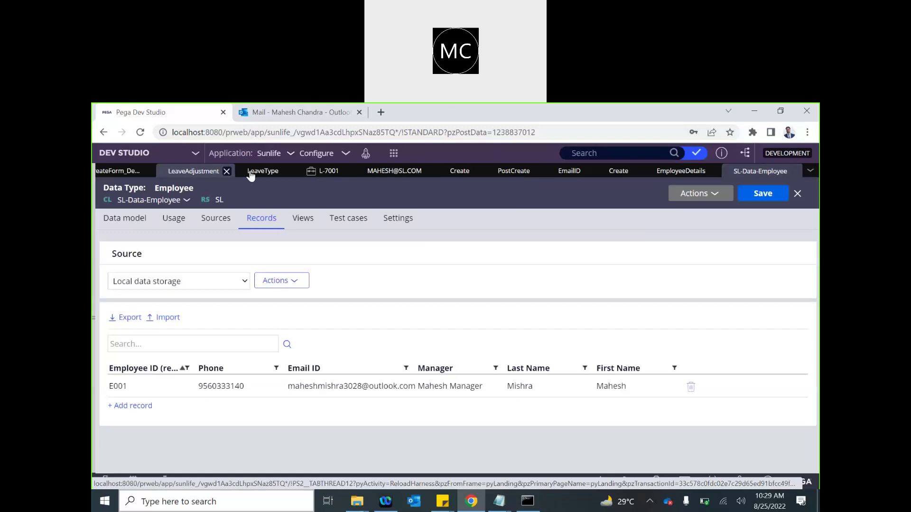
- Address the Send ack email step to the case field .EmailID instead of a hard-coded address
click(114, 171)
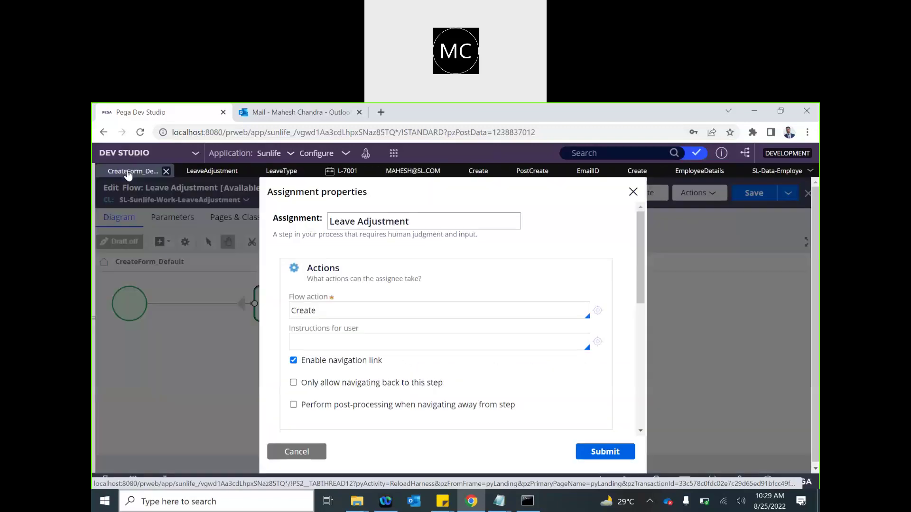
click(306, 452)
click(477, 351)
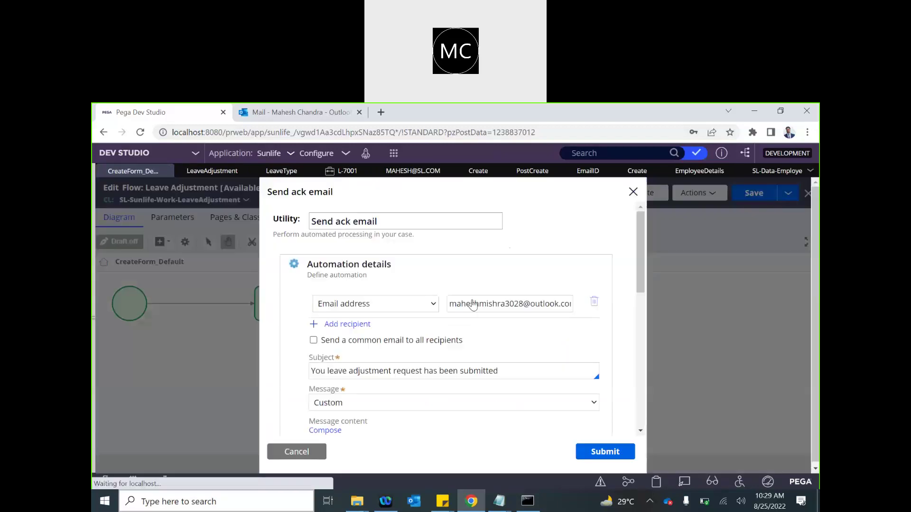
double_click(474, 303)
key(BackSpace)
key(ctrl+a)
key(BackSpace)
click(417, 304)
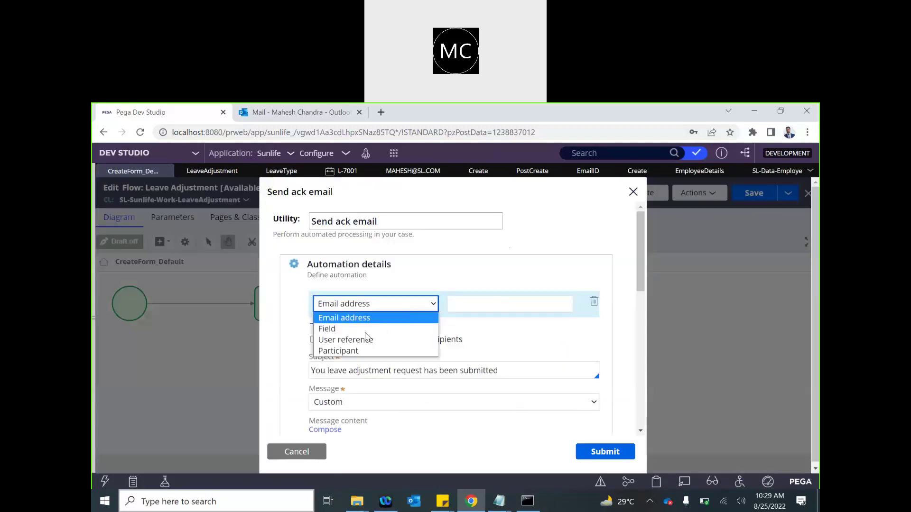
click(357, 326)
click(458, 307)
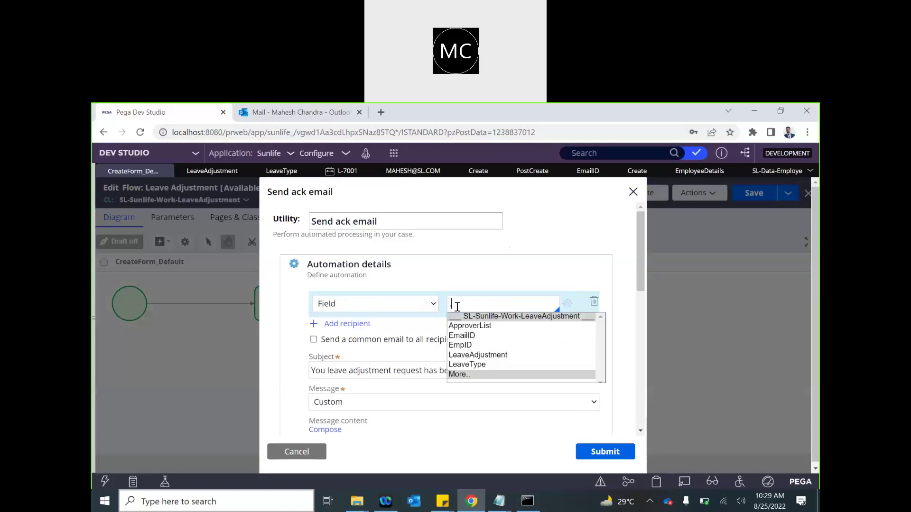
text(.)
key(Down)
key(Down)
key(Return)
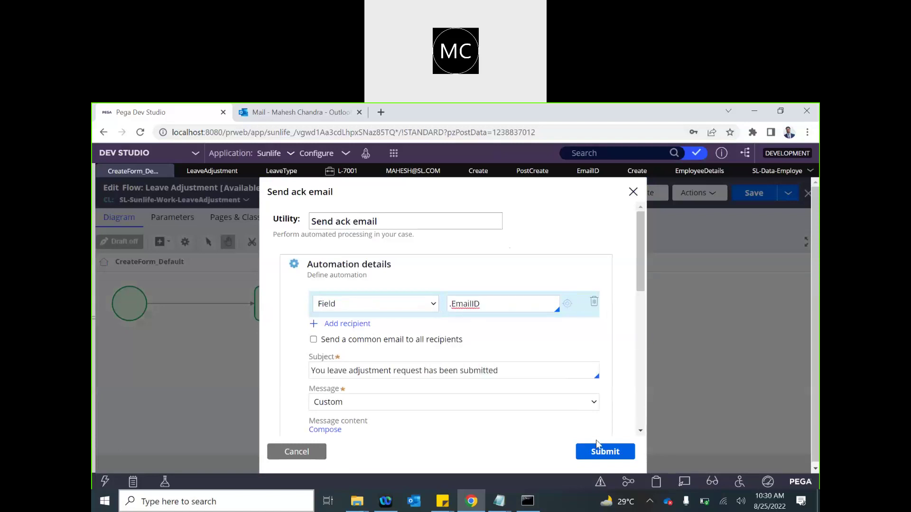
click(596, 455)
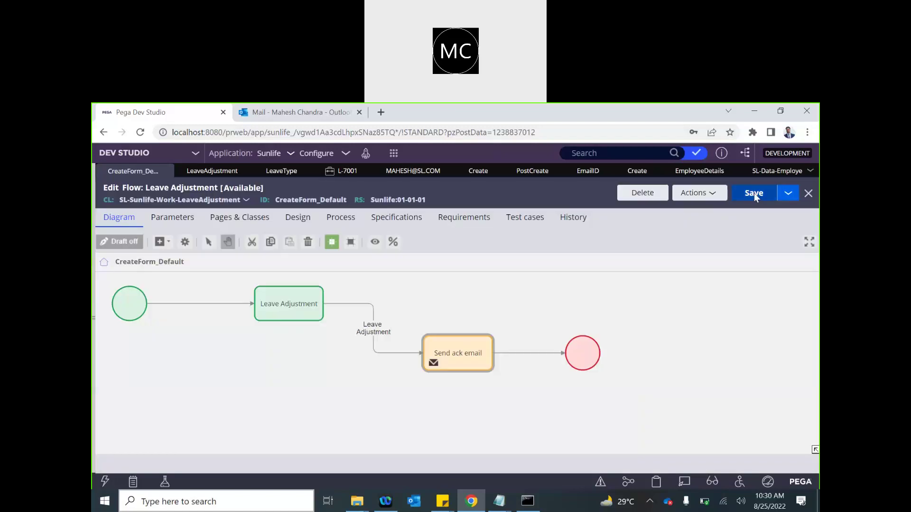
- Save the Leave Adjustment flow and start a new Leave Adjustment case
click(749, 201)
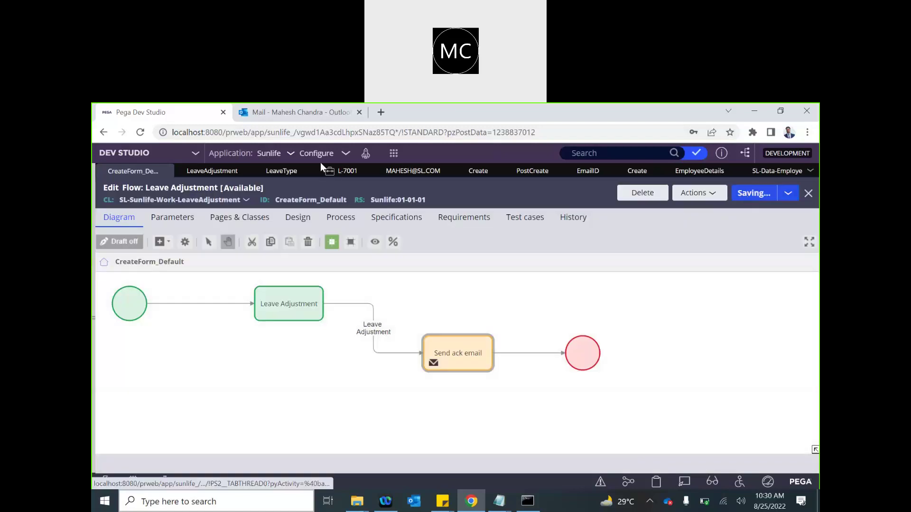
click(394, 153)
click(522, 164)
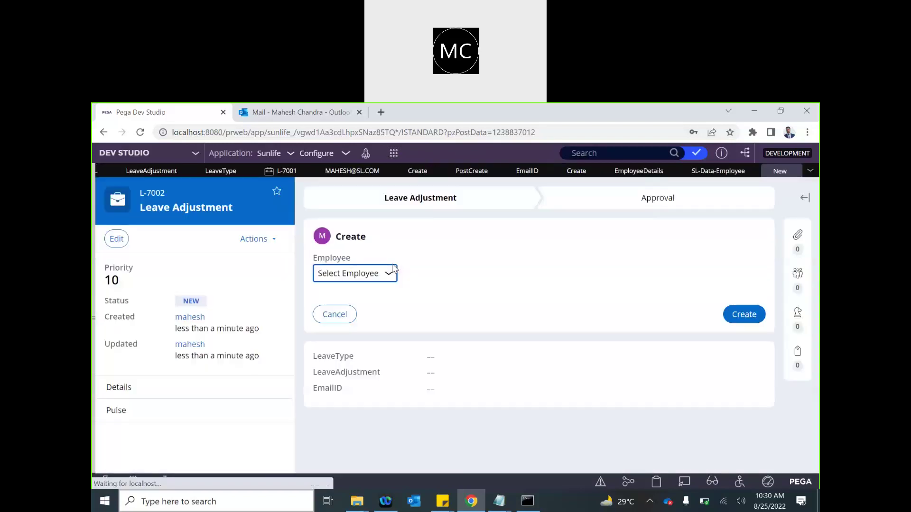
- Create a Leave Adjustment request for the employee with Vacation leave and adjustment 2
click(353, 274)
click(343, 299)
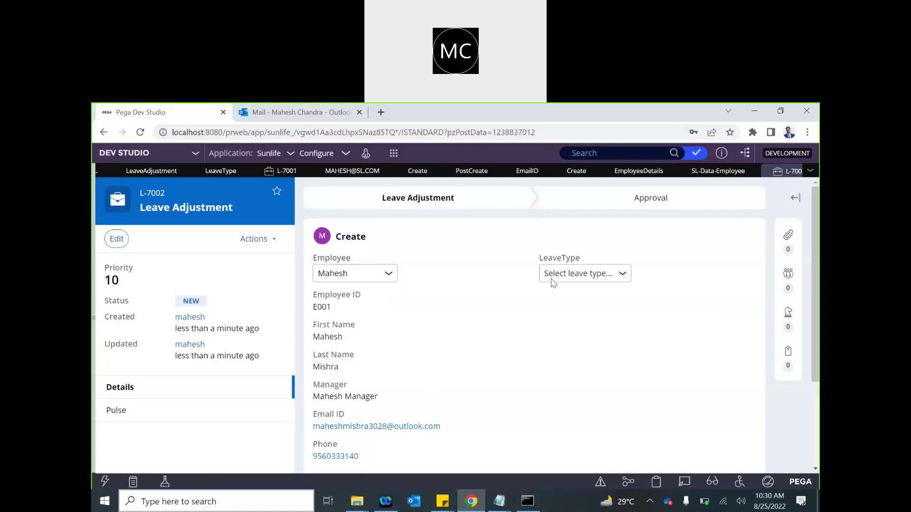
click(551, 279)
click(555, 298)
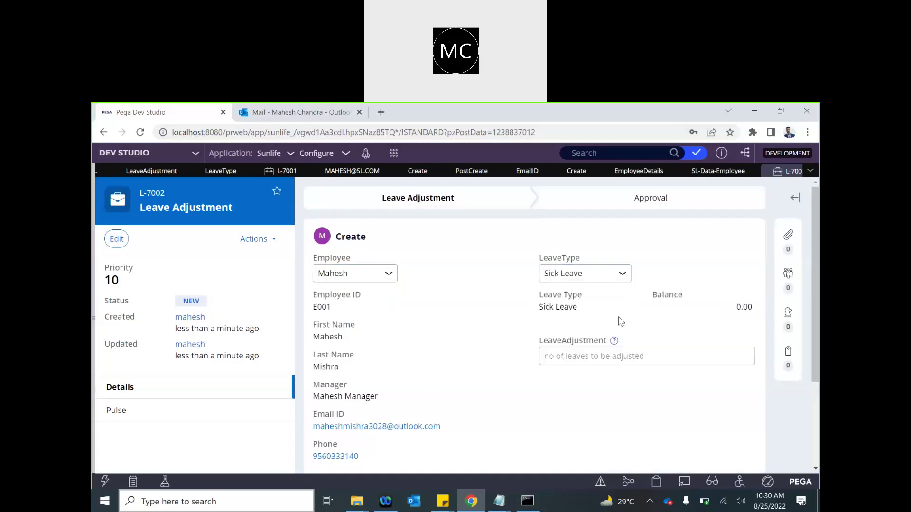
click(595, 275)
click(593, 308)
click(585, 356)
text(2)
scroll(517, 442, down, 3)
click(734, 378)
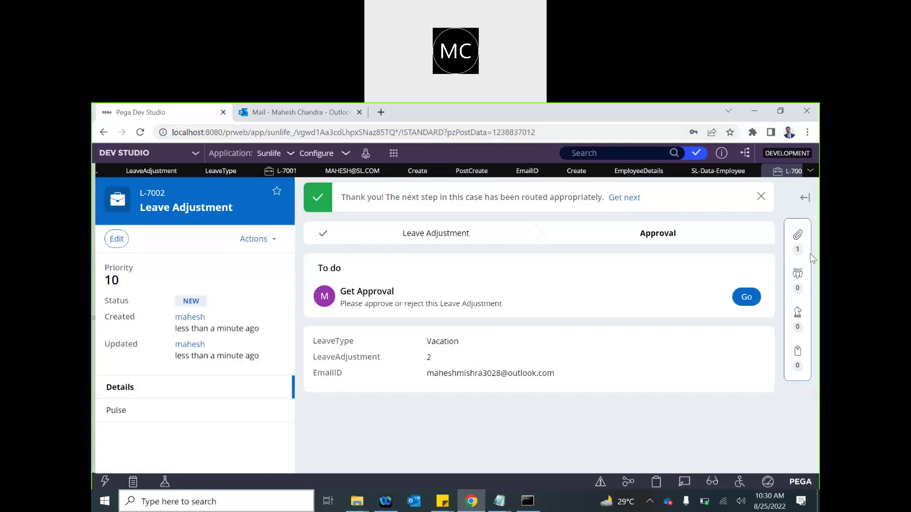
click(798, 236)
- Check that case L-7002's ack email went to the employee's Outlook address, then return to the case
click(721, 260)
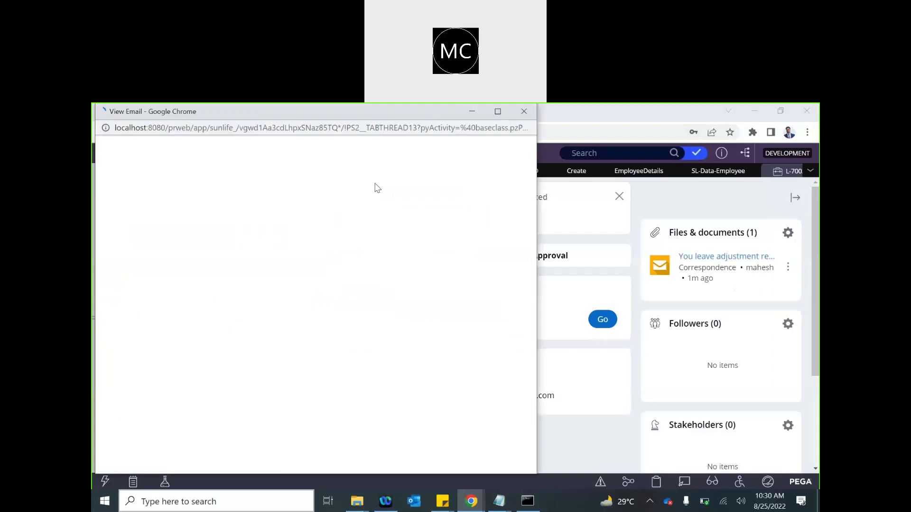
drag(164, 188, 284, 187)
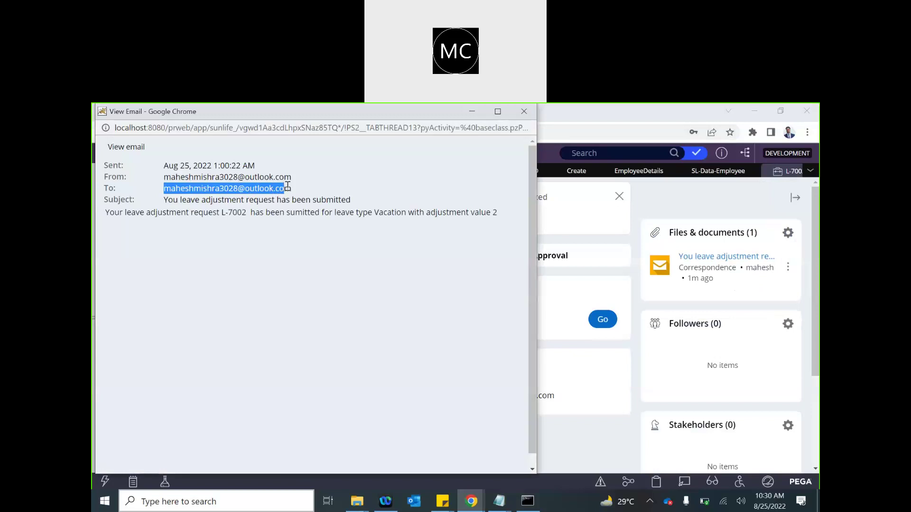
click(229, 216)
double_click(229, 216)
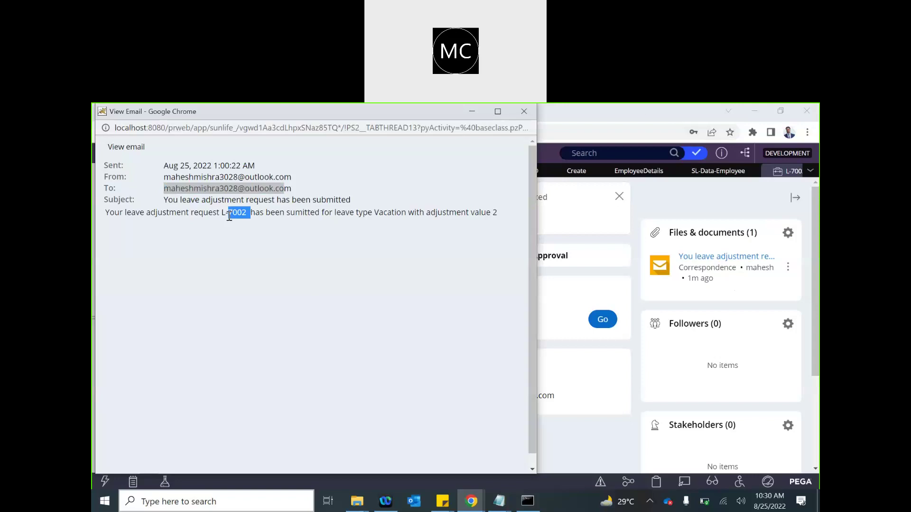
drag(278, 112, 443, 240)
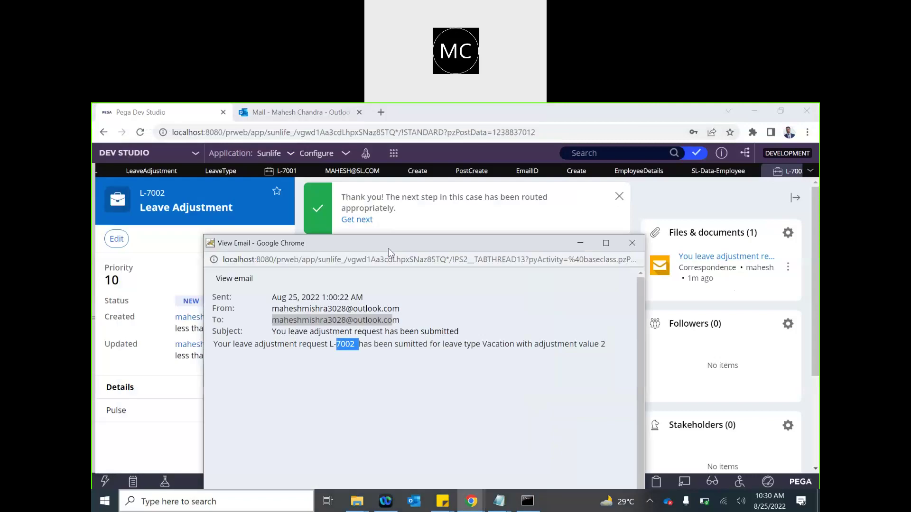
click(672, 213)
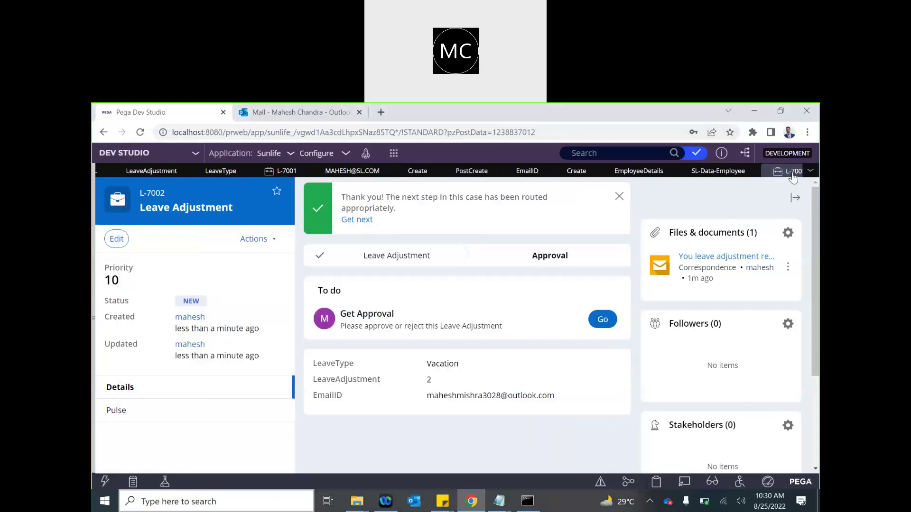
- Close the open work tabs and open the Leave Adjustment case type's Approval flow
click(810, 171)
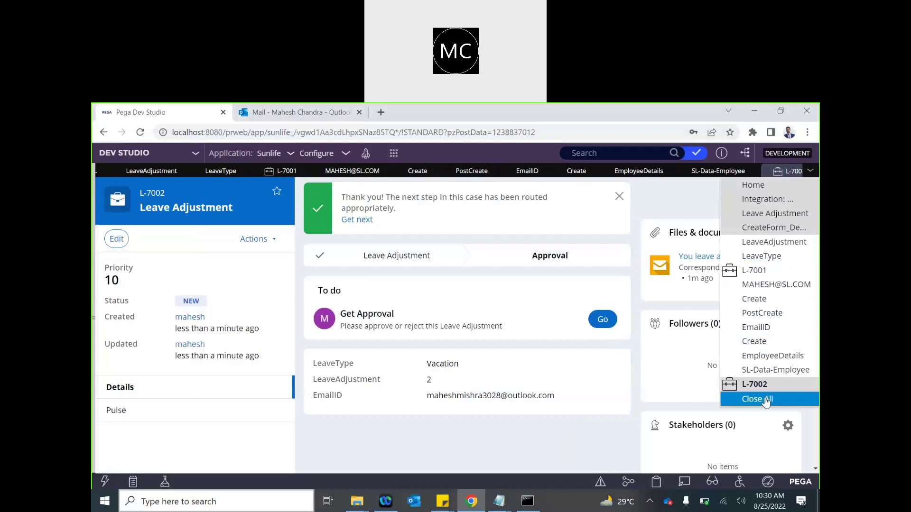
click(766, 401)
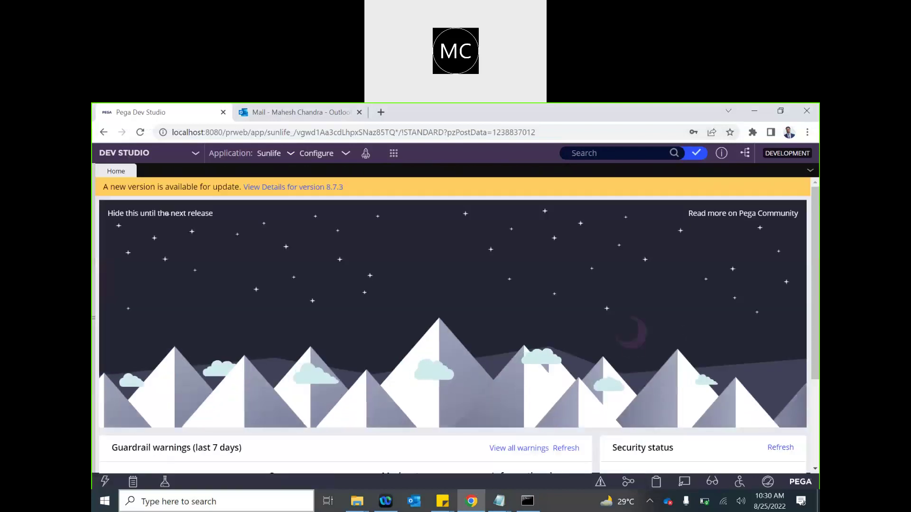
click(94, 308)
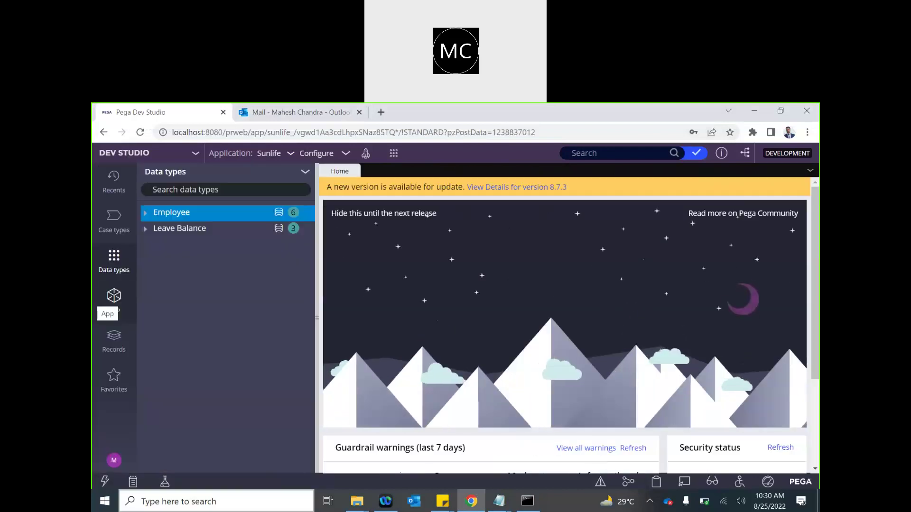
click(114, 221)
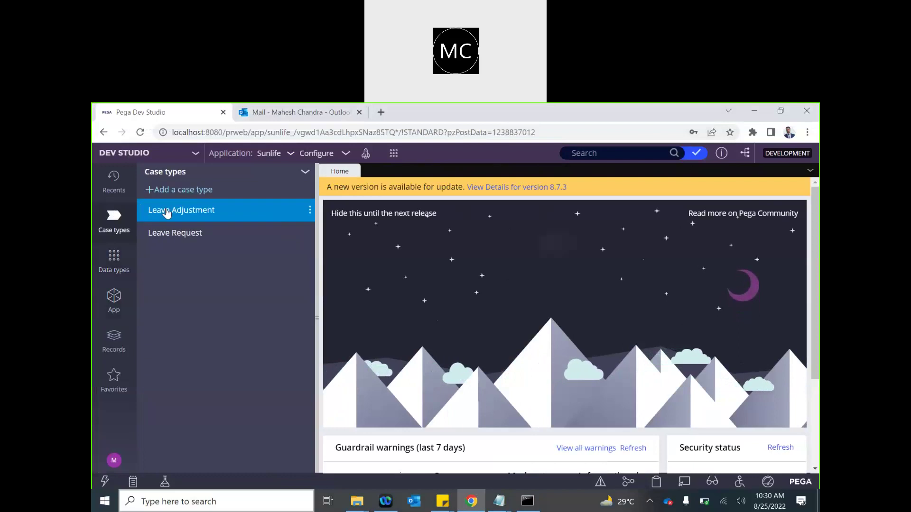
click(166, 212)
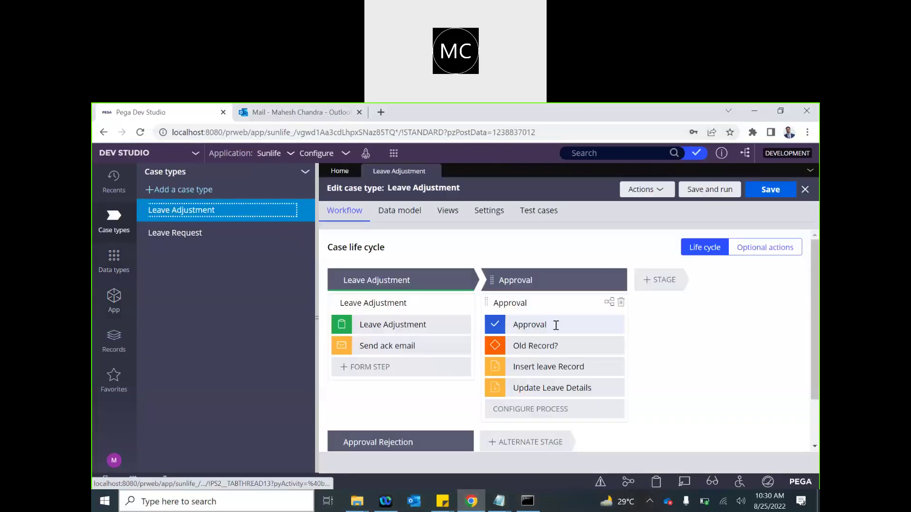
click(522, 302)
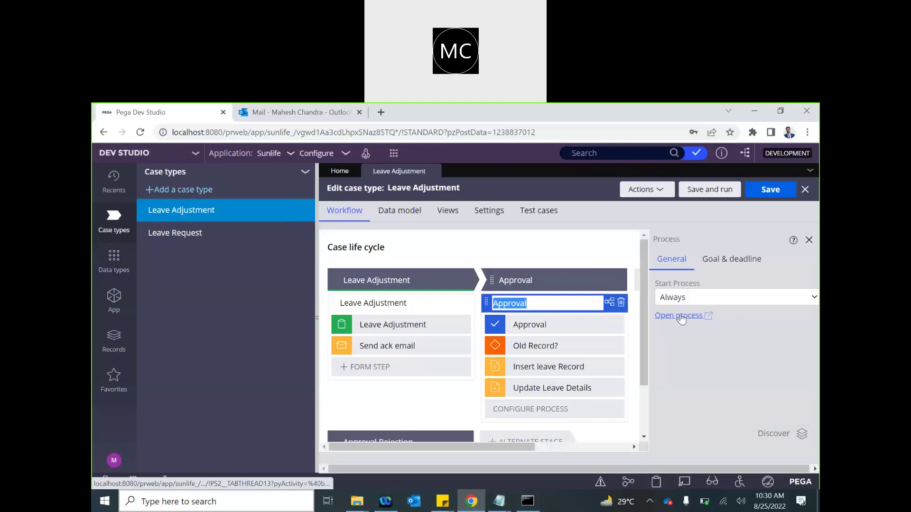
click(681, 316)
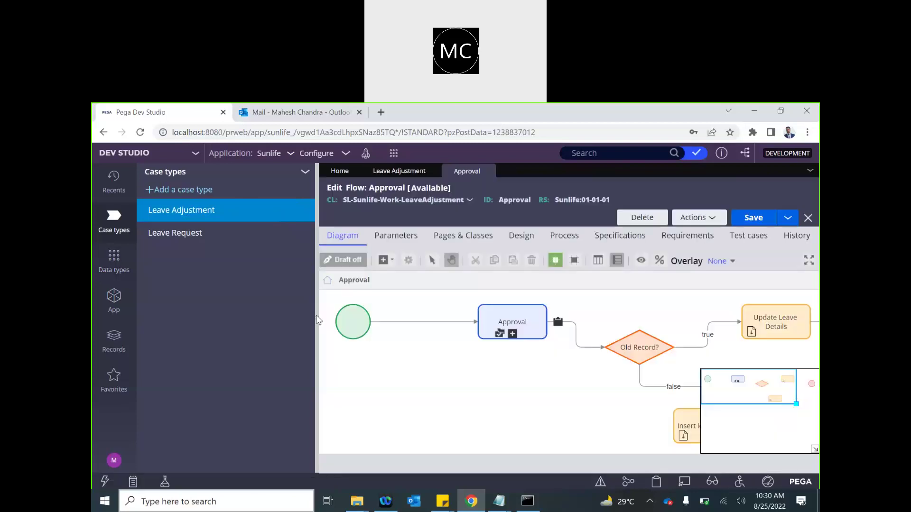
click(310, 298)
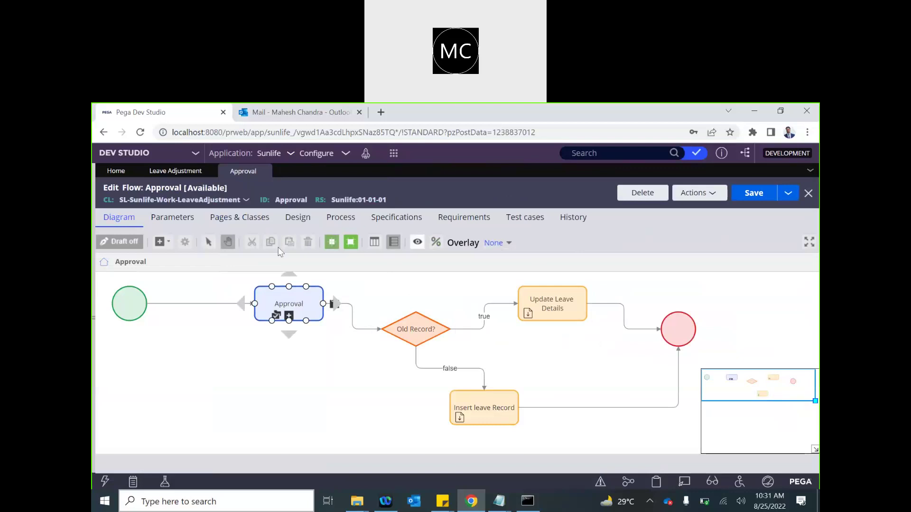
- Insert a Send email shape between the Approval step and the Old Record? decision
click(166, 242)
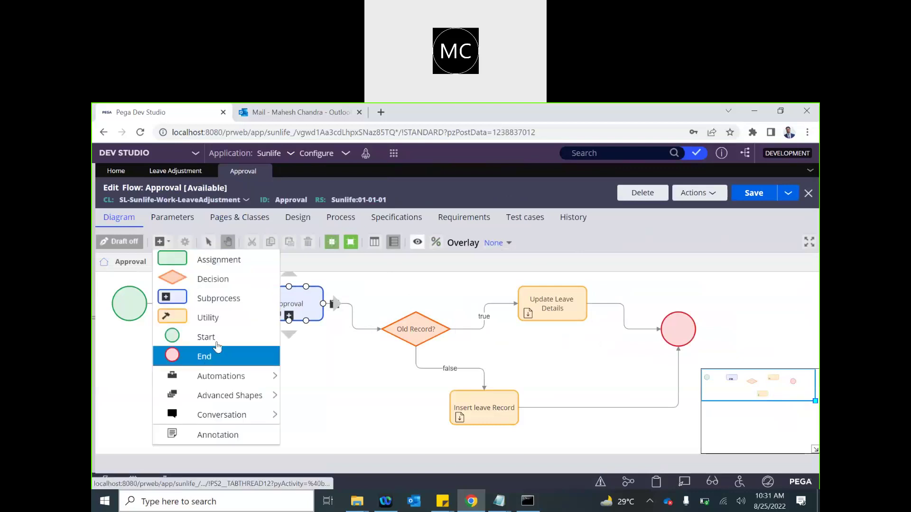
mouse_move(228, 378)
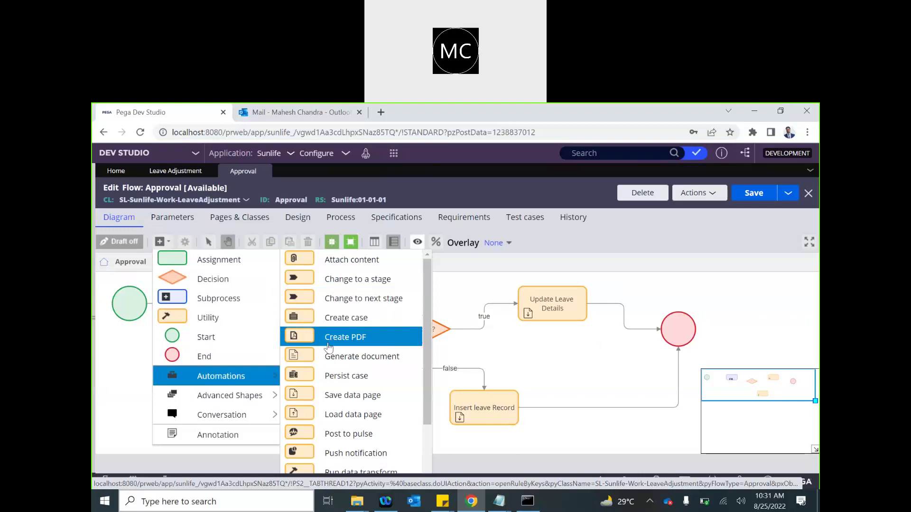
scroll(346, 391, down, 3)
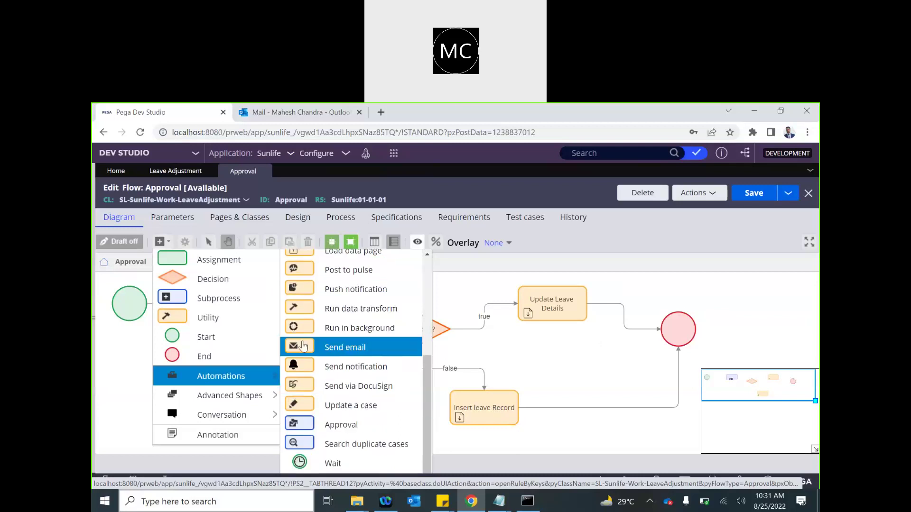
click(345, 347)
click(444, 342)
drag(444, 342, 341, 387)
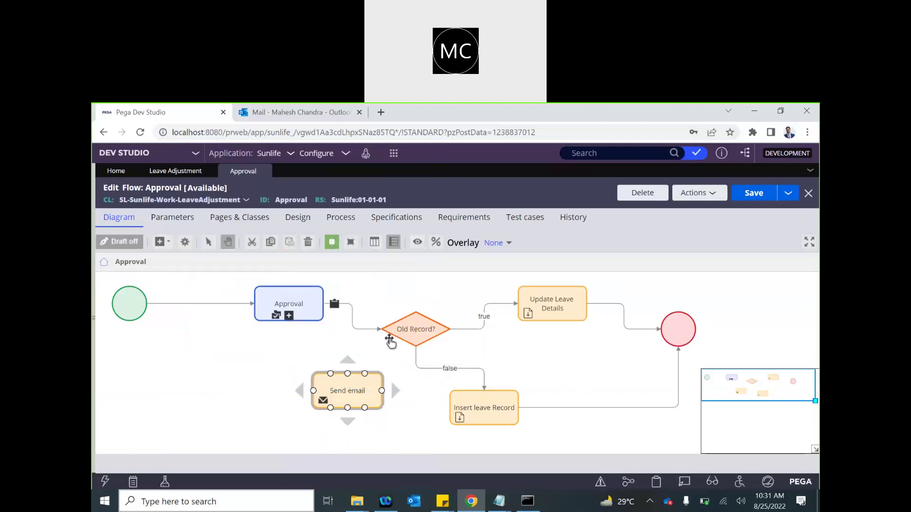
click(355, 329)
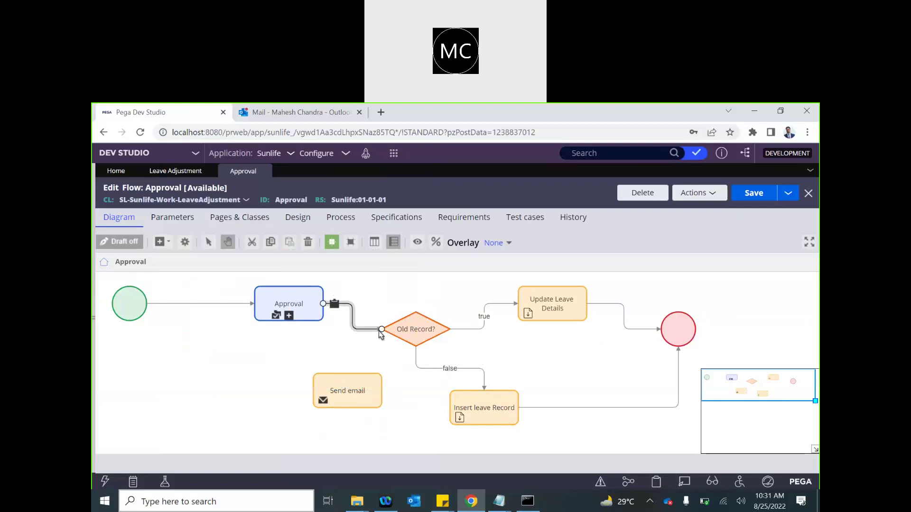
drag(382, 329, 347, 374)
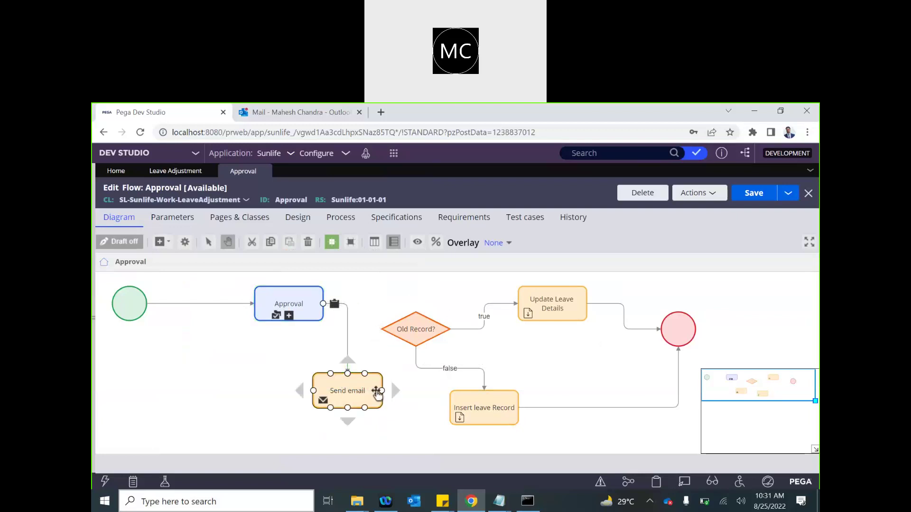
drag(400, 356, 415, 338)
- Set the Send email step's recipient to the case field .EmailID
click(361, 397)
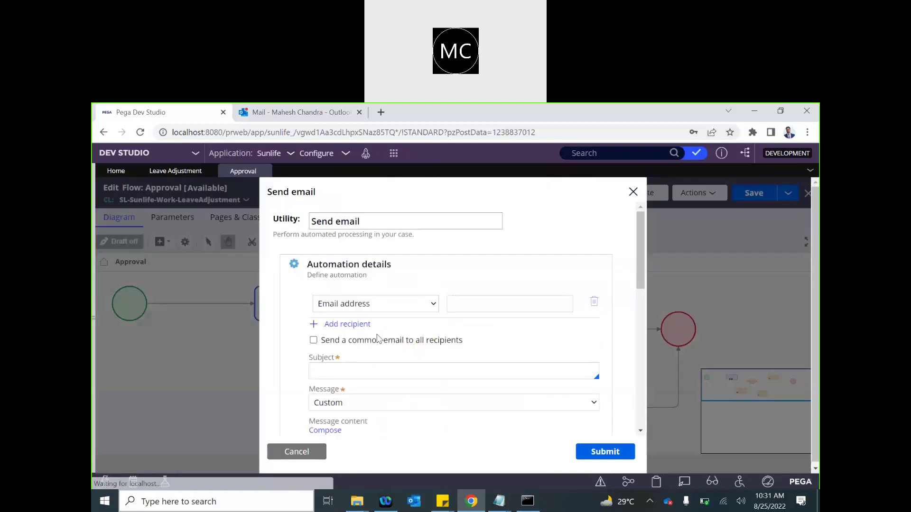
scroll(447, 202, down, 2)
click(409, 209)
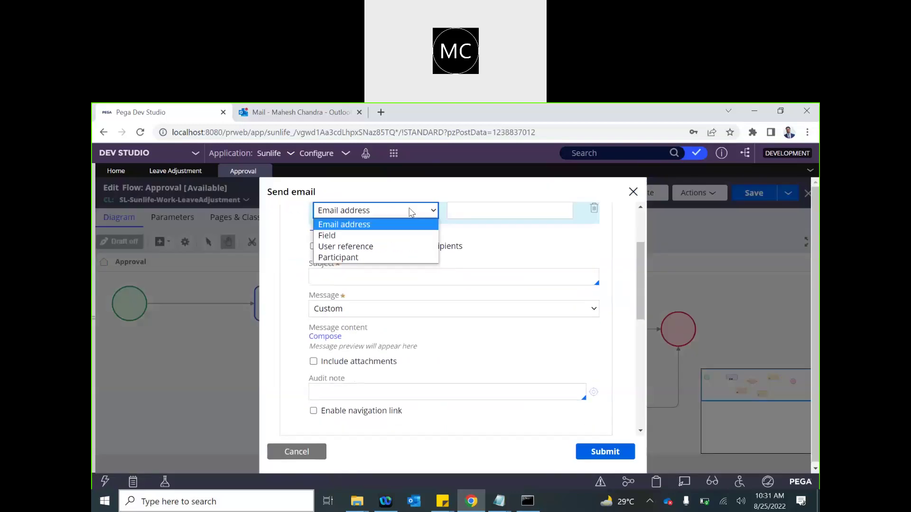
click(362, 236)
click(472, 213)
text(.)
key(Down)
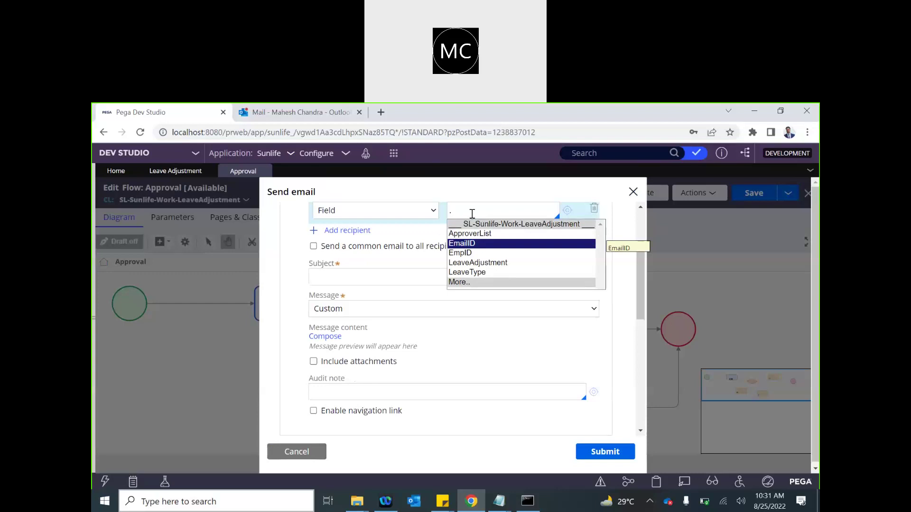
key(Return)
- Use the correspondence template ApprovalEmail as the message and start creating it
click(340, 307)
click(338, 334)
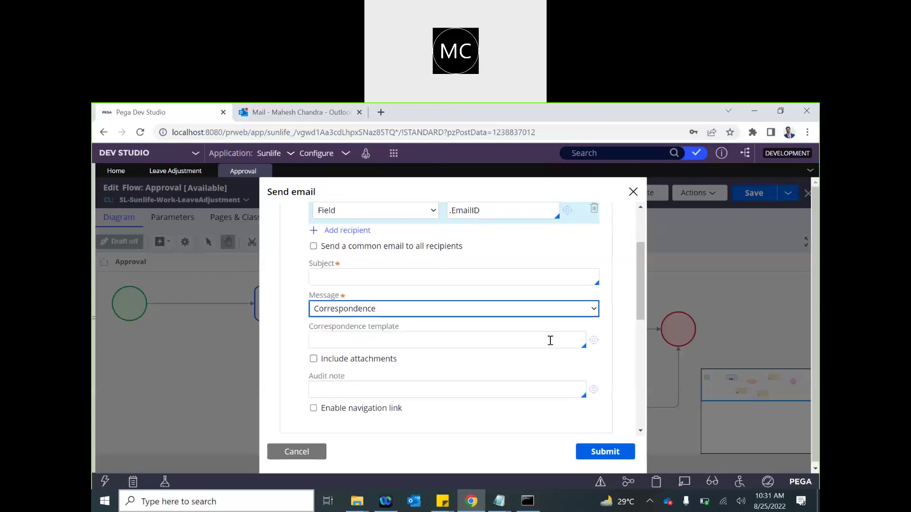
click(328, 337)
text(ApprovalEmail)
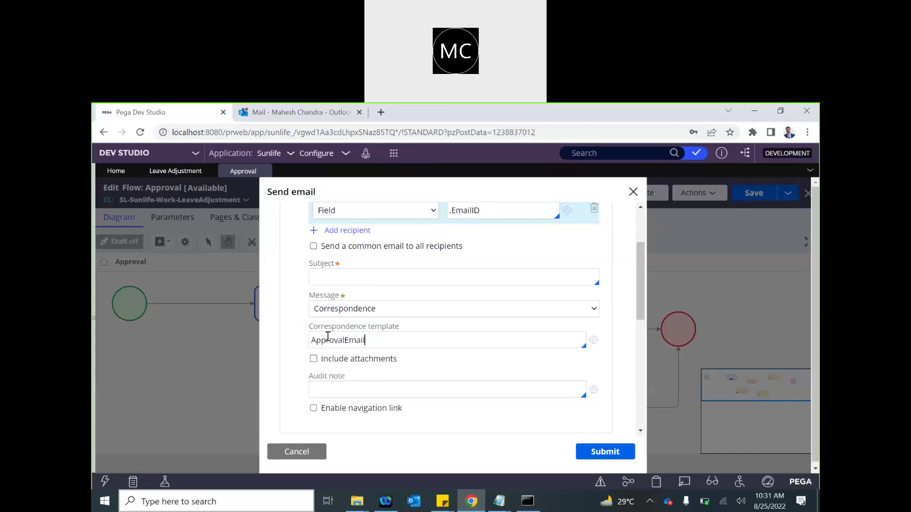
click(593, 340)
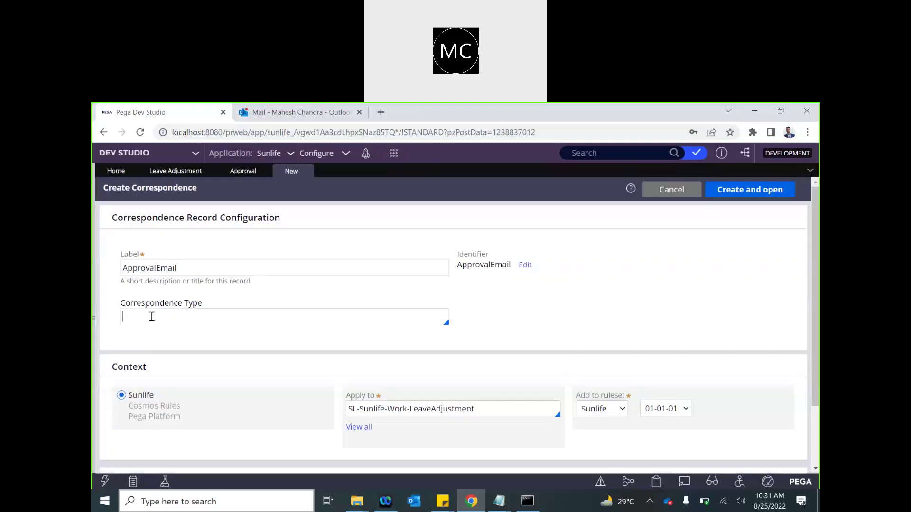
- Create the ApprovalEmail correspondence with type Email and open it
key(Down)
key(Return)
click(750, 189)
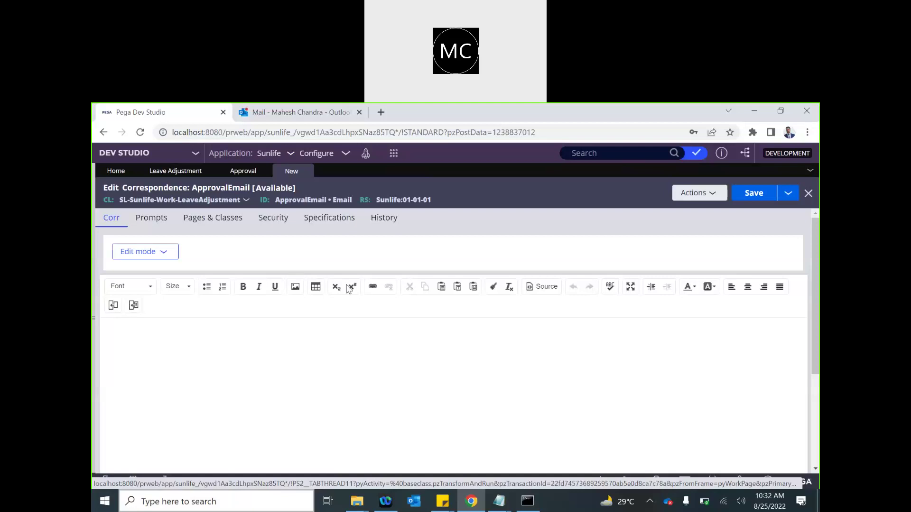
- Write the body 'Your leave adjustment request <<.pyID>> has been approved' and save
click(543, 290)
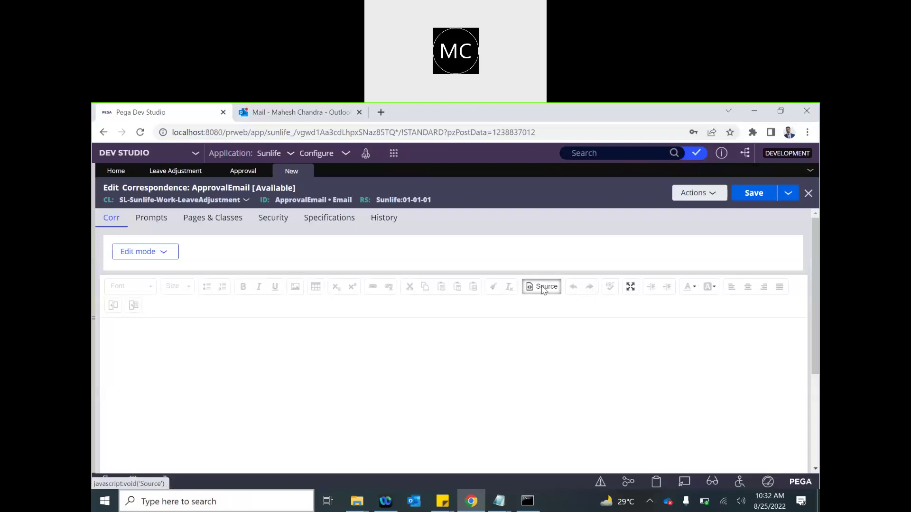
click(543, 287)
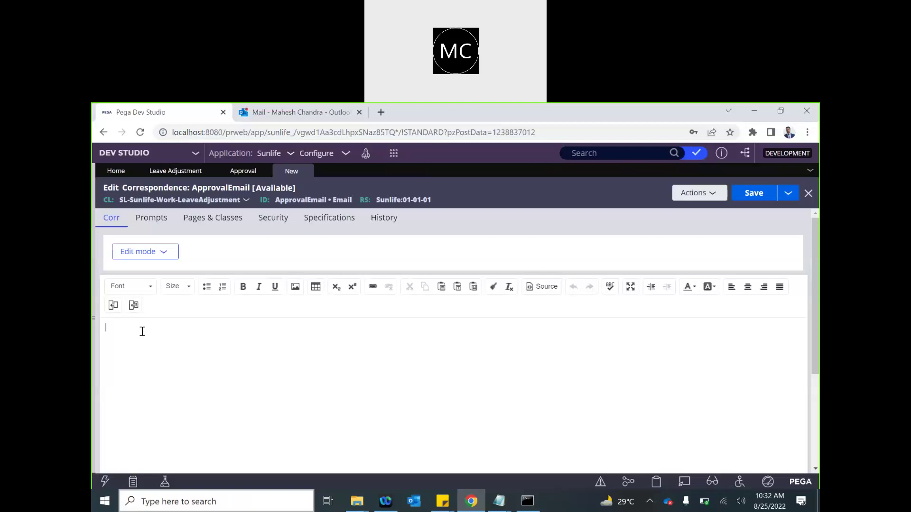
text(Your leave adjustment request)
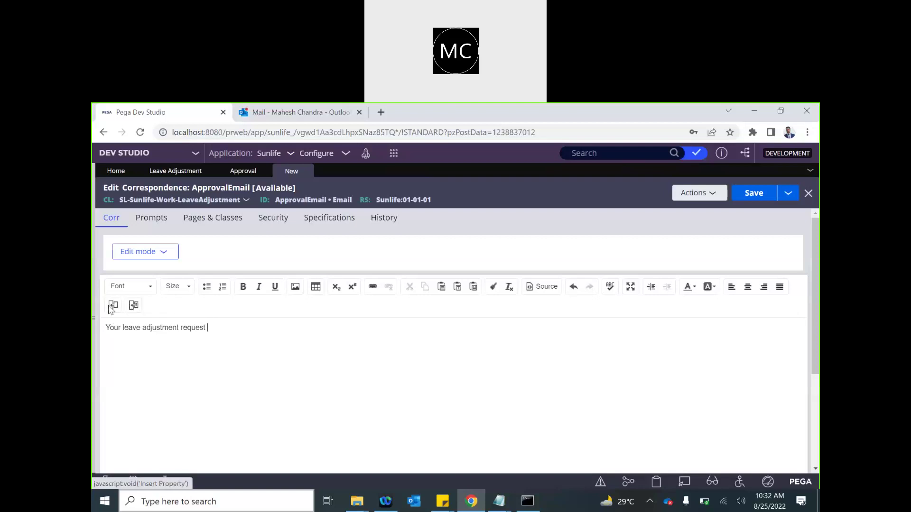
click(112, 306)
text(.pyID)
click(342, 359)
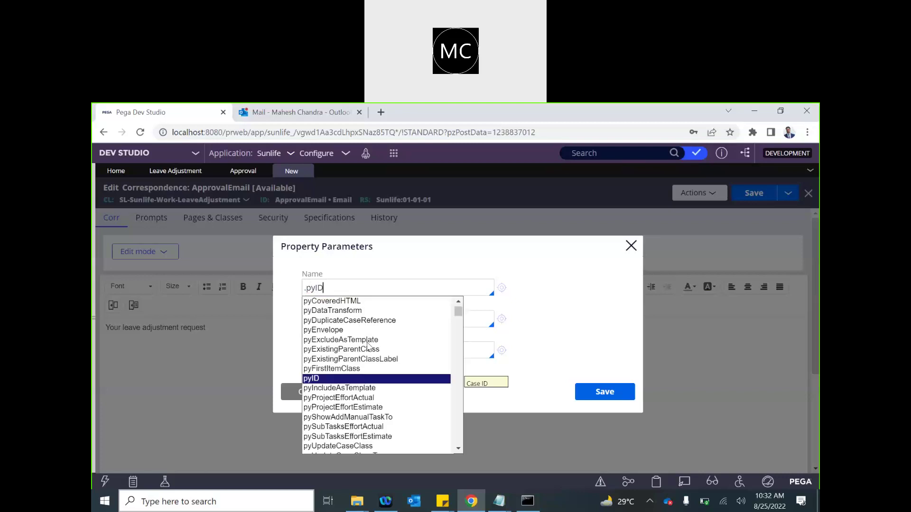
click(320, 380)
click(620, 392)
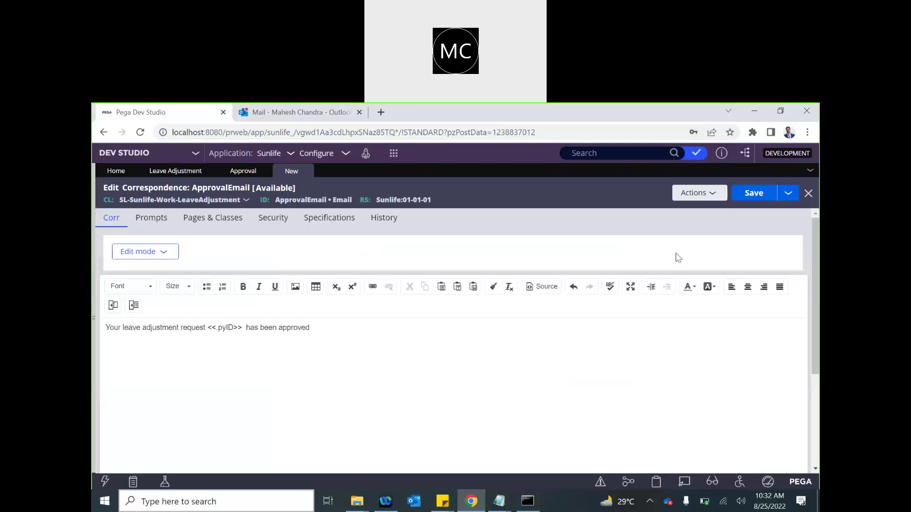
click(745, 200)
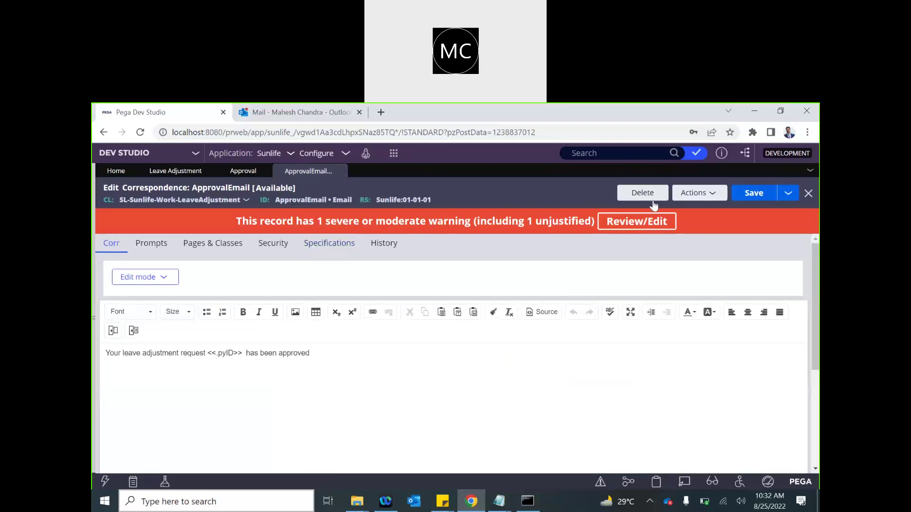
- Give the Send email step the subject 'You leave adjustment has been approved'
click(237, 171)
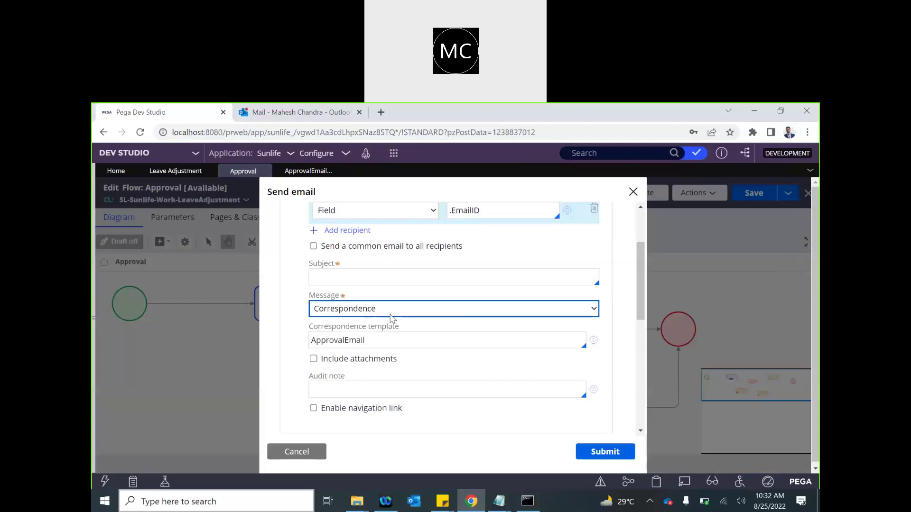
click(308, 171)
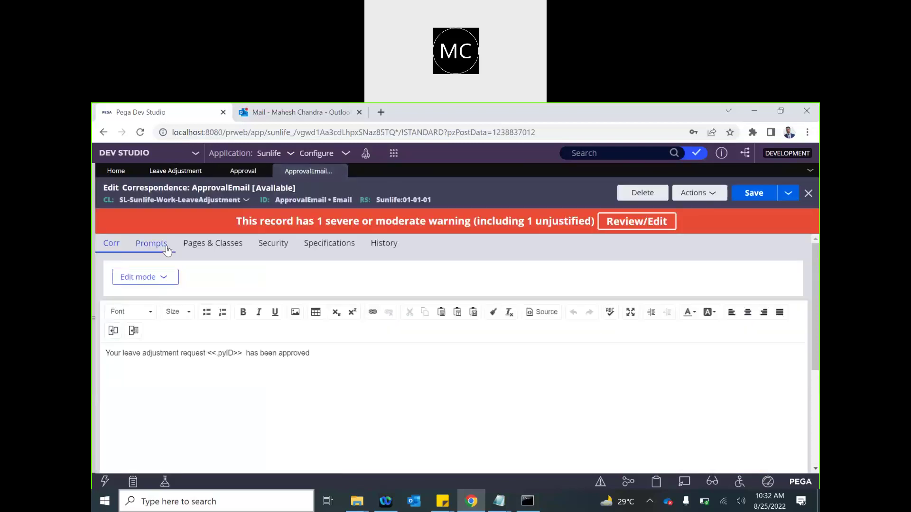
click(237, 171)
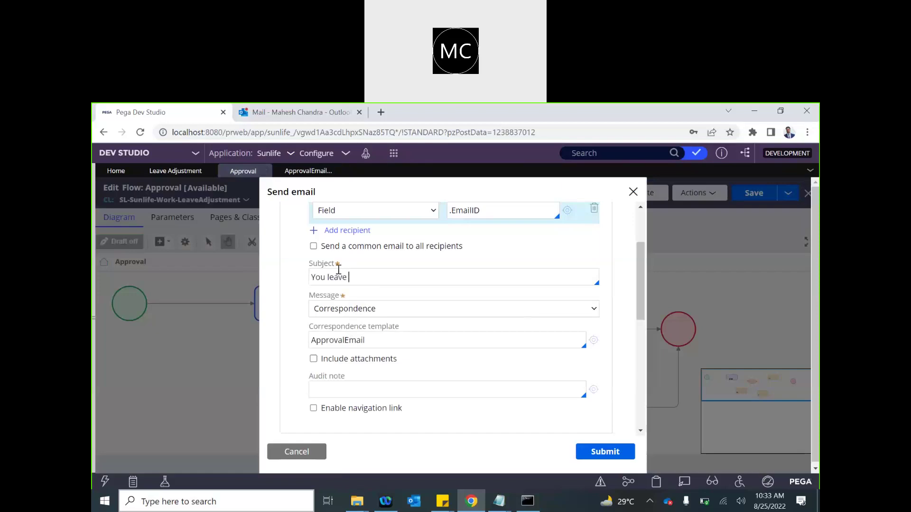
text(ustment has been approved)
- Keep ApprovalEmail as the correspondence template after reviewing SendAckEmail, and submit the settings
click(391, 347)
click(391, 347)
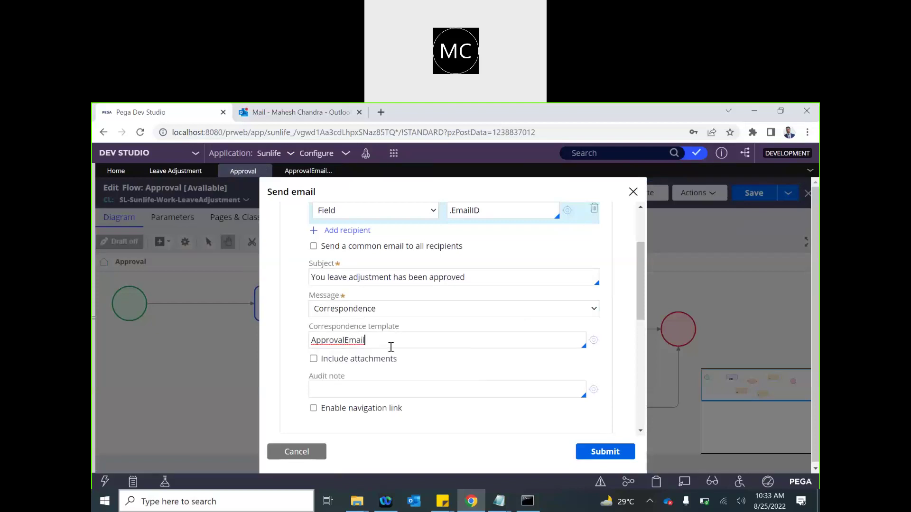
click(361, 341)
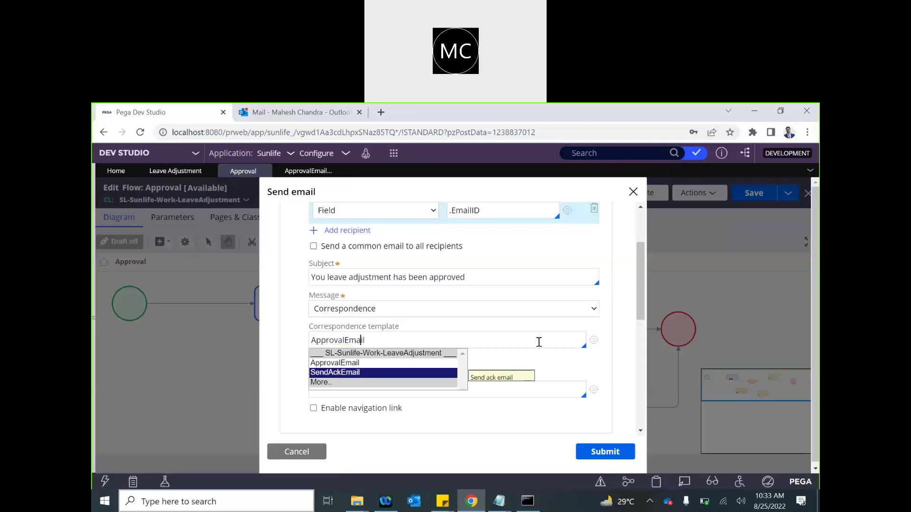
click(373, 373)
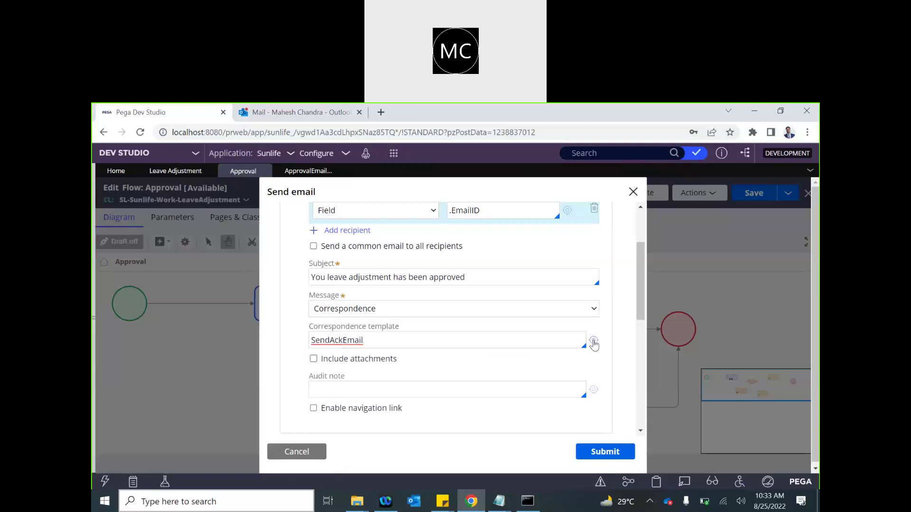
click(594, 340)
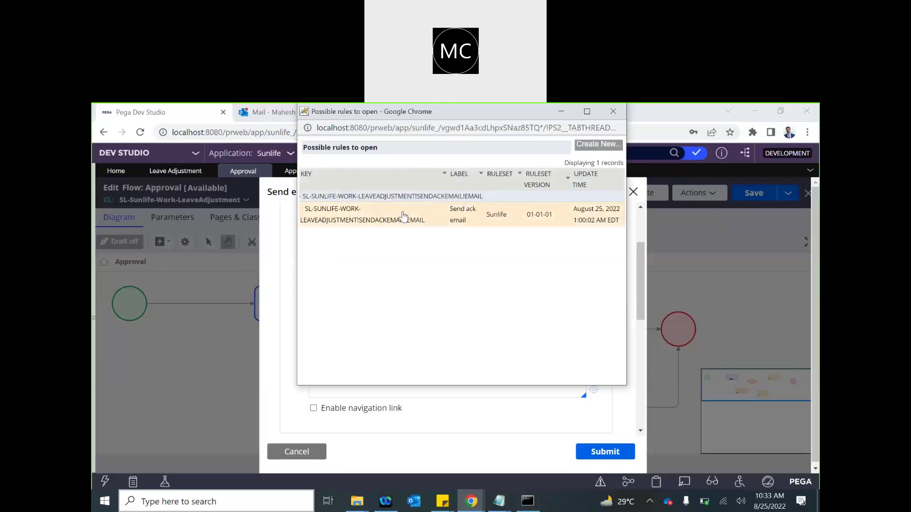
click(403, 216)
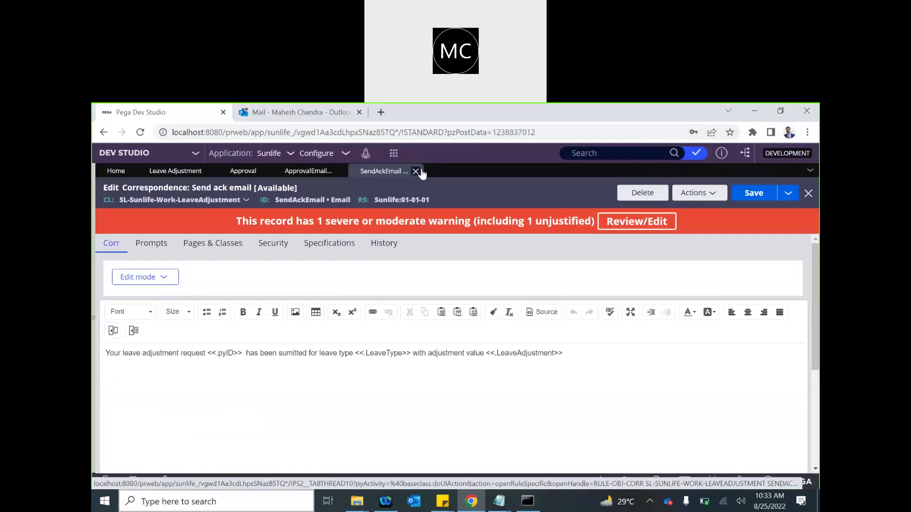
click(419, 172)
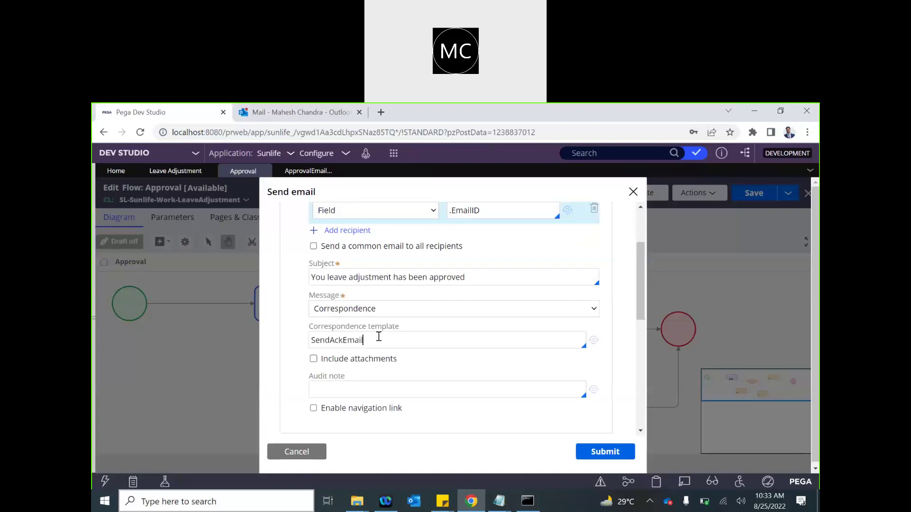
key(Down)
key(Down)
key(Down)
key(Return)
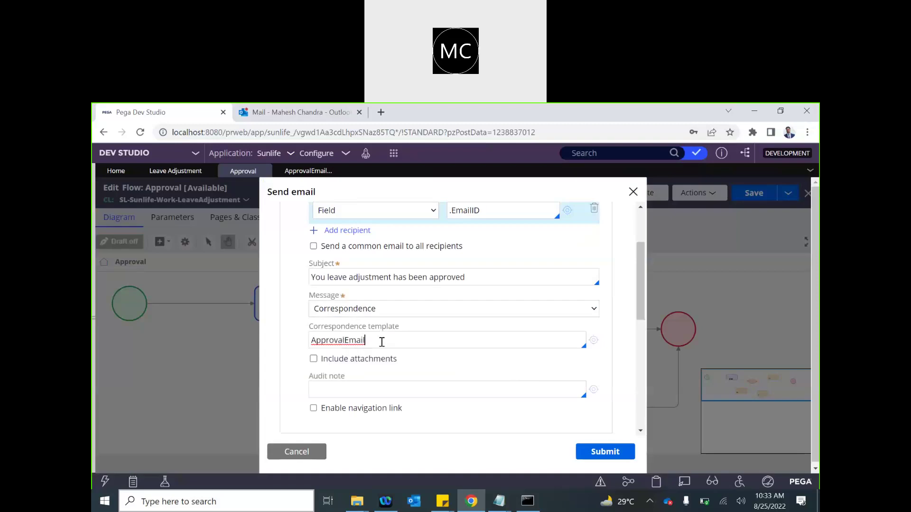
click(605, 451)
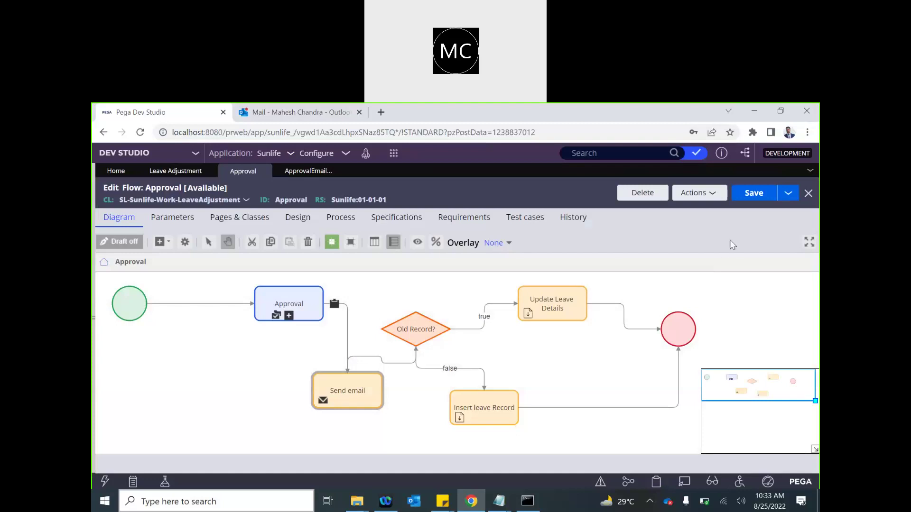
- Save the Approval flow and start a new Leave Adjustment case in the user portal
click(754, 198)
click(379, 166)
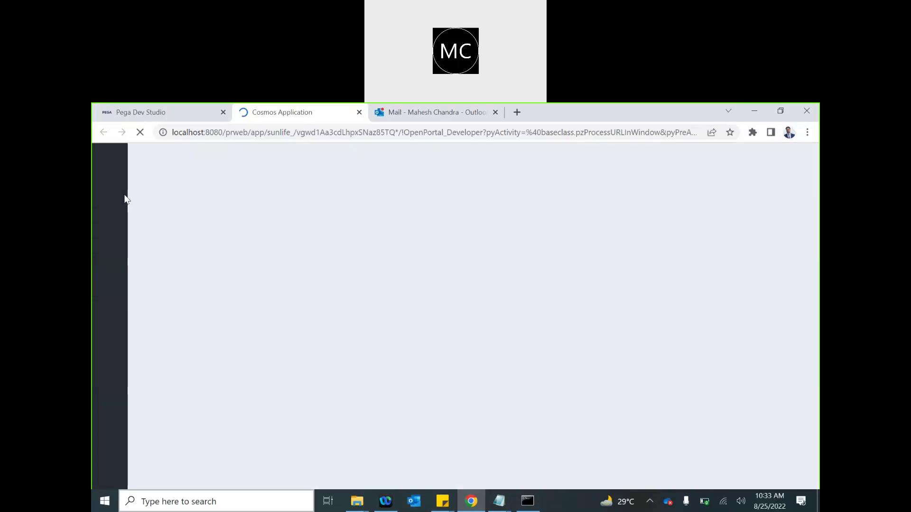
click(109, 207)
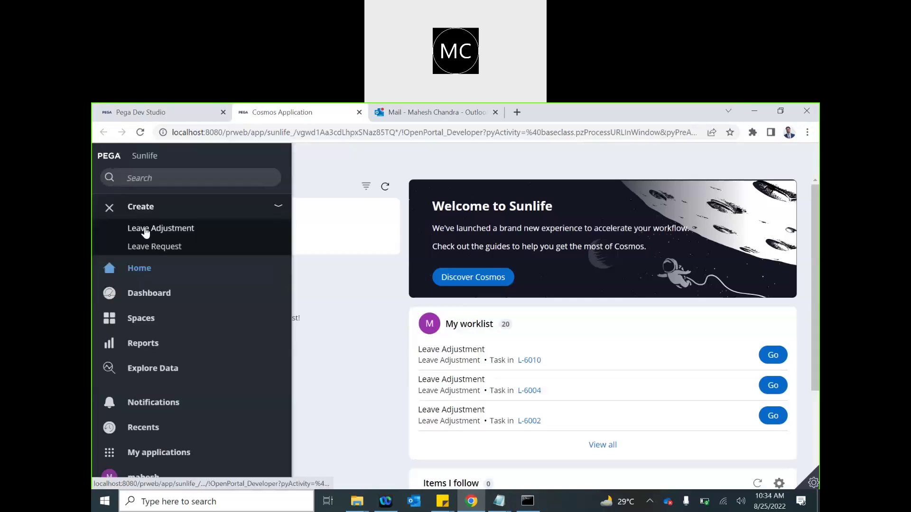
click(146, 230)
- Pick the employee, choose Casual leave with adjustment 2, and create case L-7003
click(325, 238)
click(321, 262)
click(498, 237)
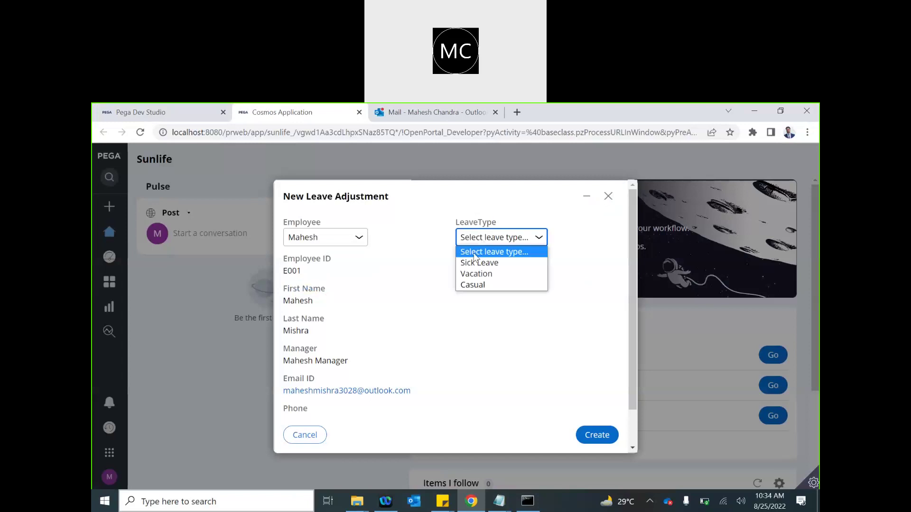
click(469, 285)
click(516, 318)
text(2)
click(593, 435)
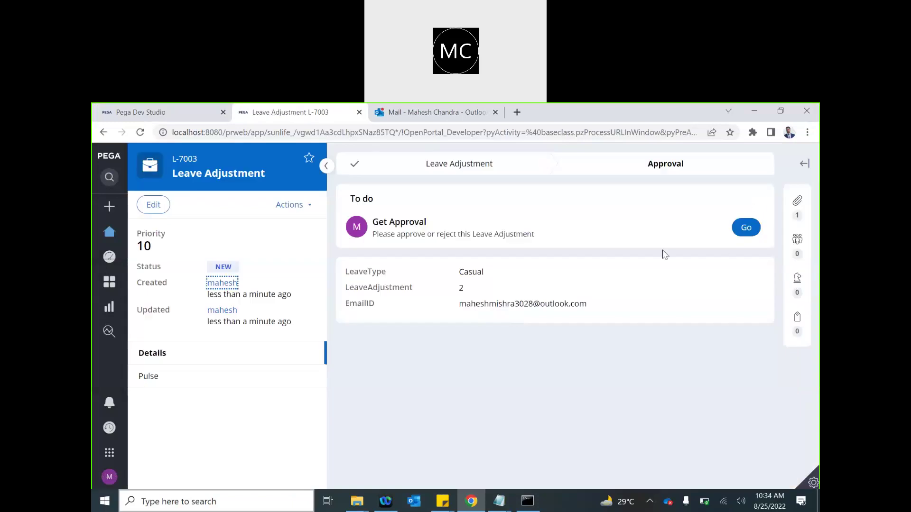
- Preview the case's submission email under Files & documents
click(799, 216)
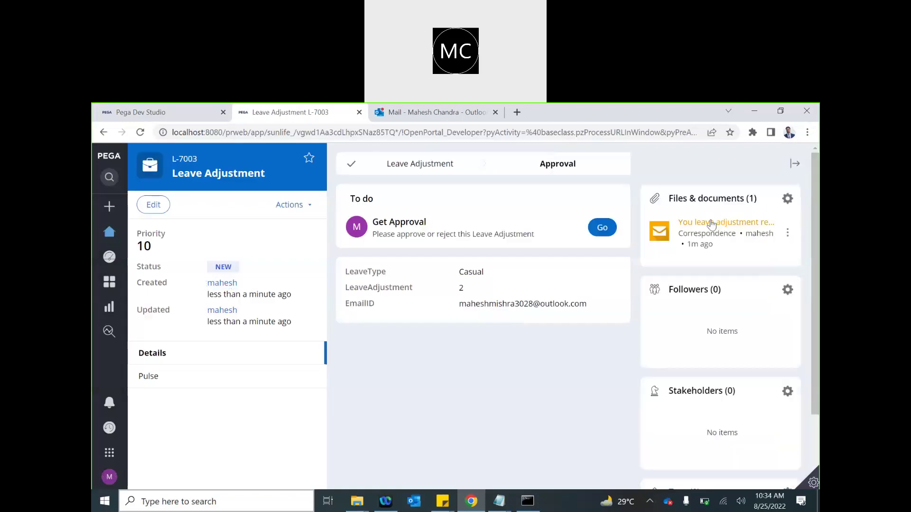
click(711, 224)
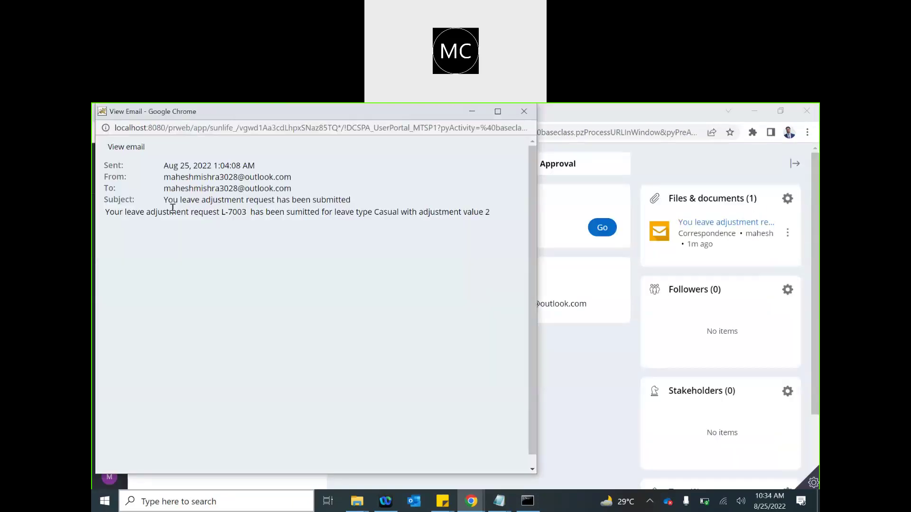
drag(121, 112, 225, 218)
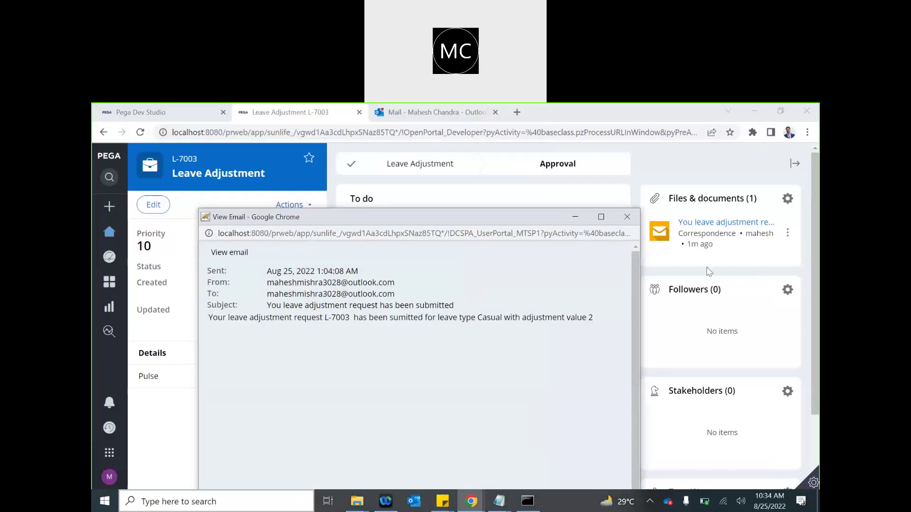
click(627, 216)
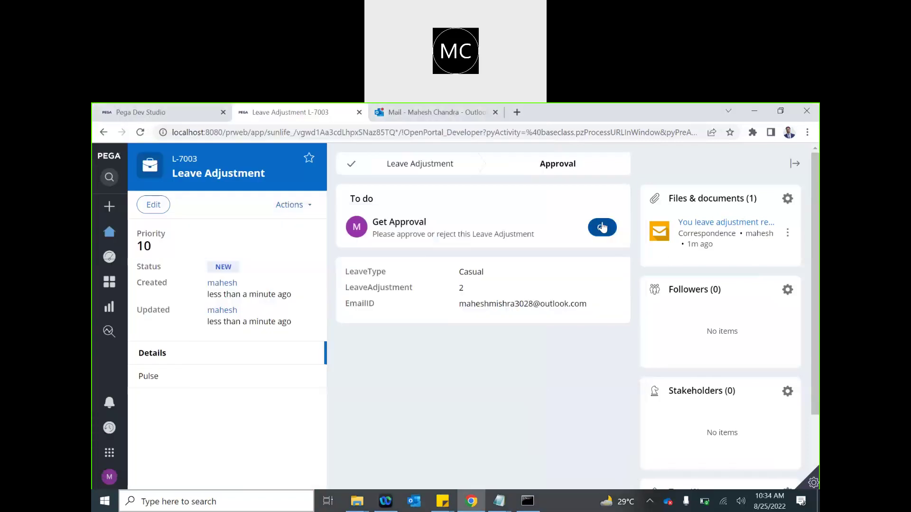
- Approve the Get Approval task and refresh case L-7003 to load new correspondence
click(602, 228)
click(611, 307)
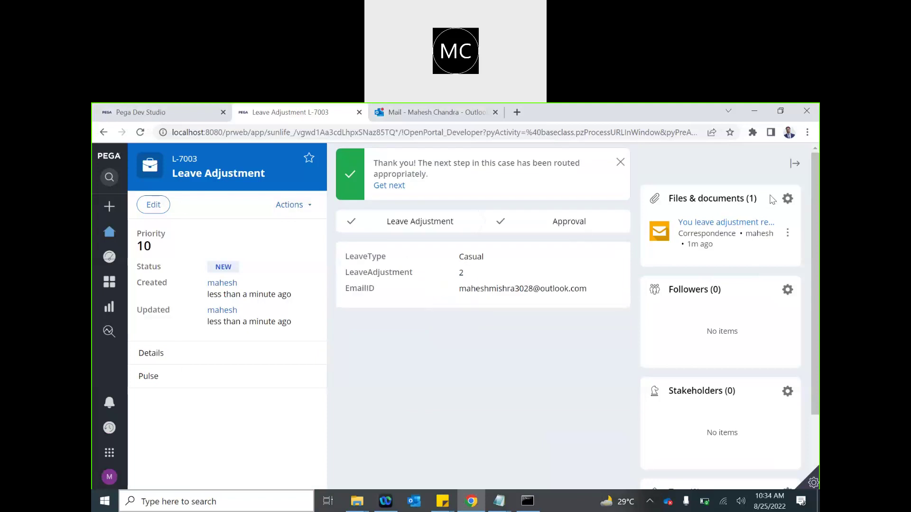
click(297, 208)
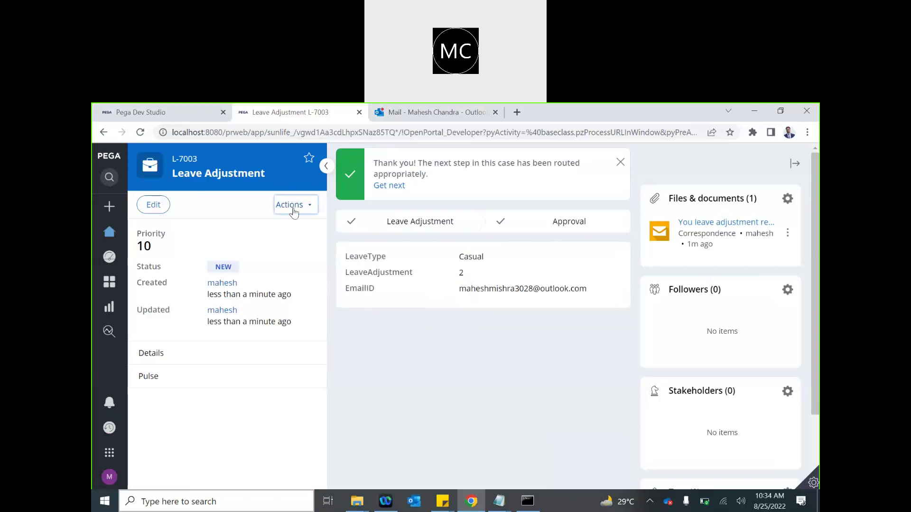
click(294, 211)
click(246, 300)
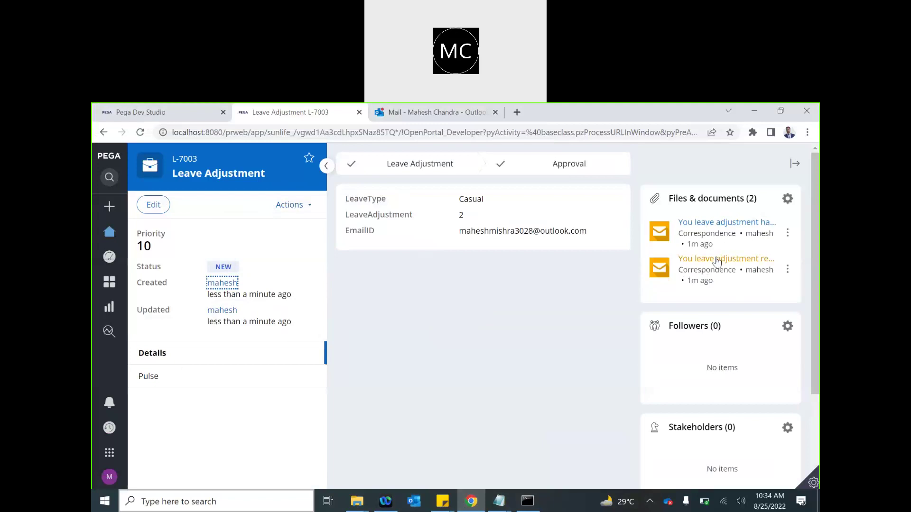
- Review the submission and approval emails, then return to the Dev Studio Approval flow
click(716, 259)
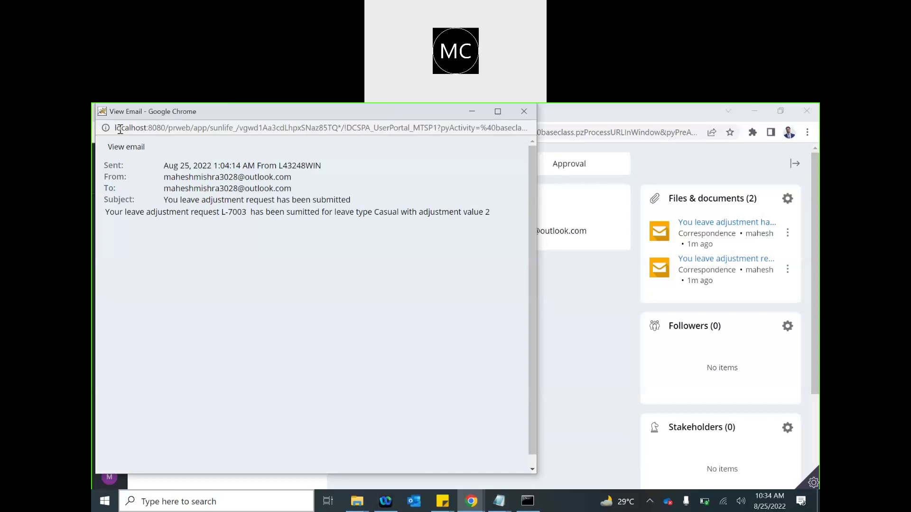
drag(120, 120, 174, 221)
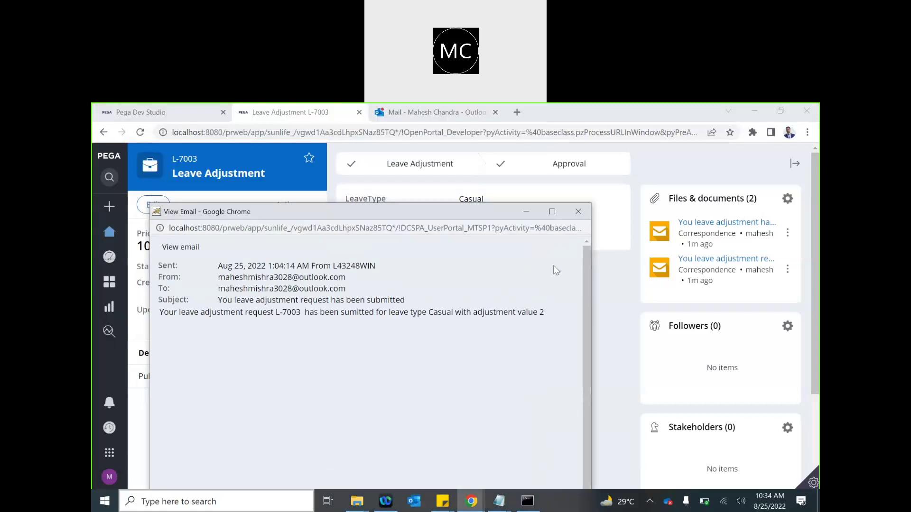
click(578, 212)
click(726, 222)
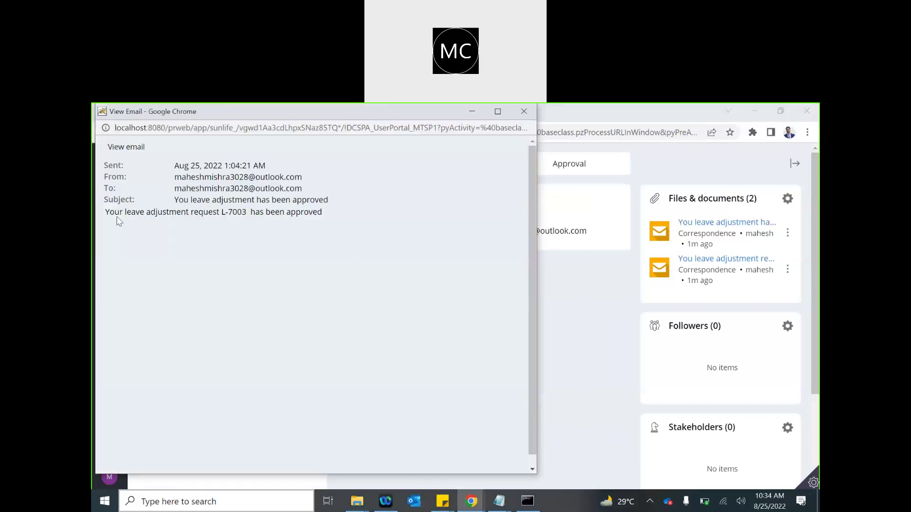
drag(117, 212, 315, 213)
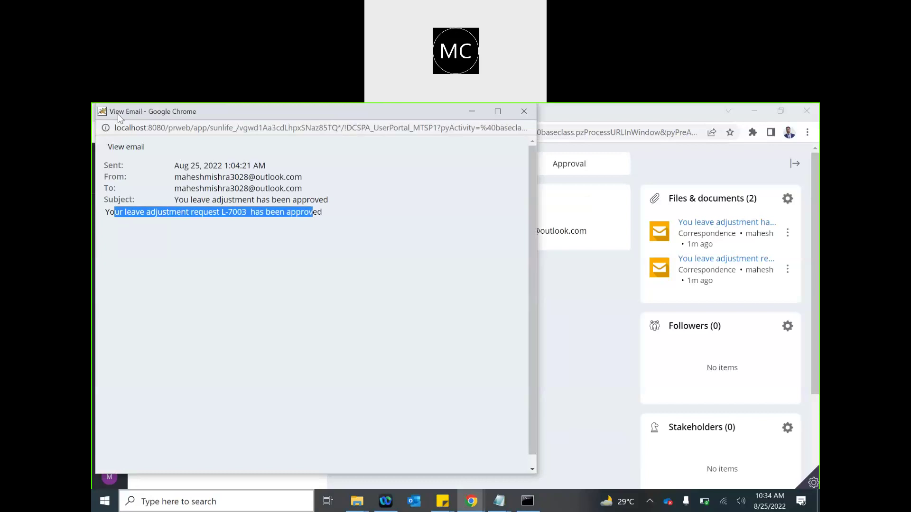
drag(113, 117, 201, 301)
click(157, 165)
click(121, 115)
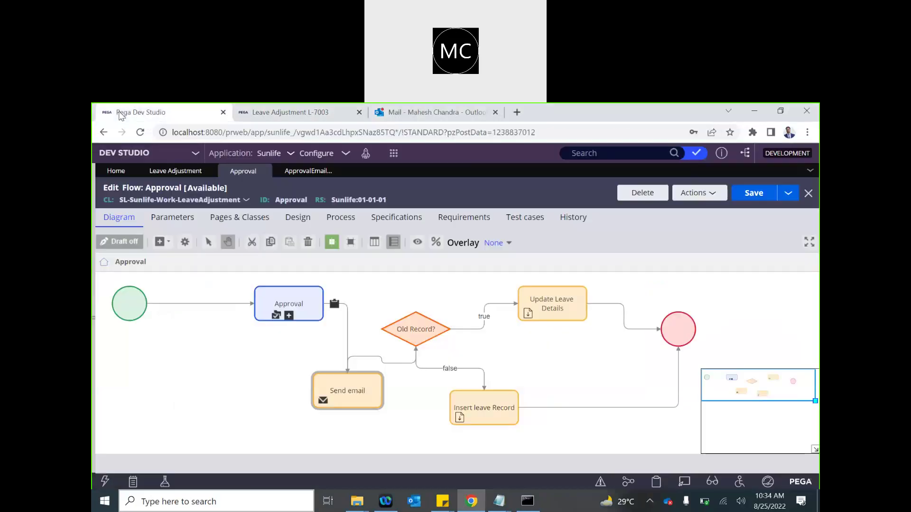
- Switch from the browser to the Outlook Inbox
click(464, 155)
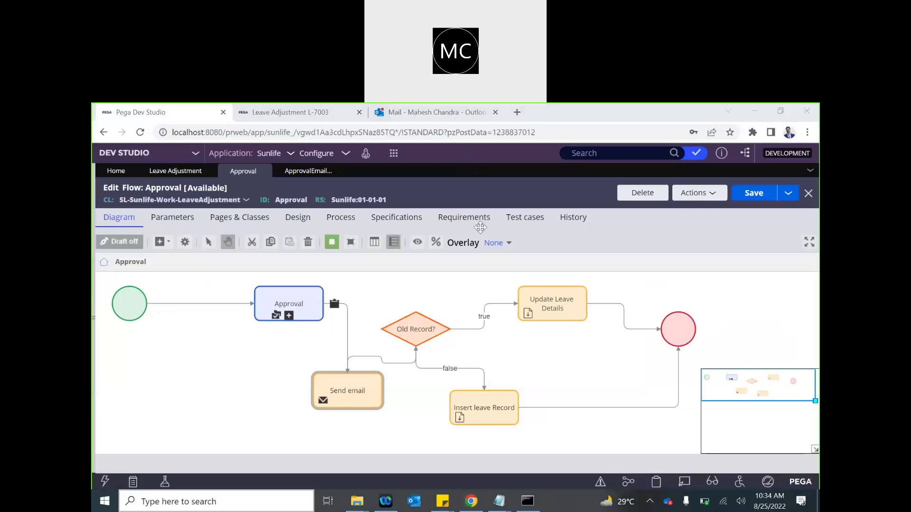
click(543, 160)
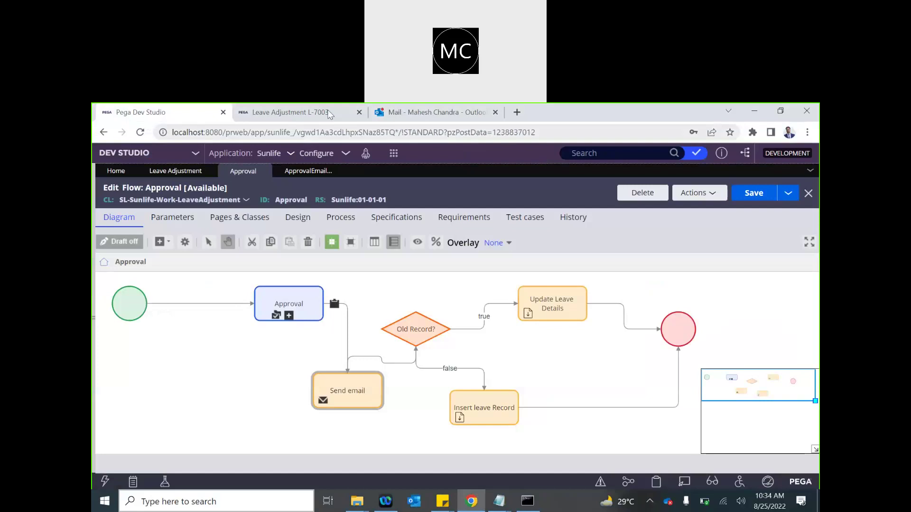
click(382, 114)
click(197, 258)
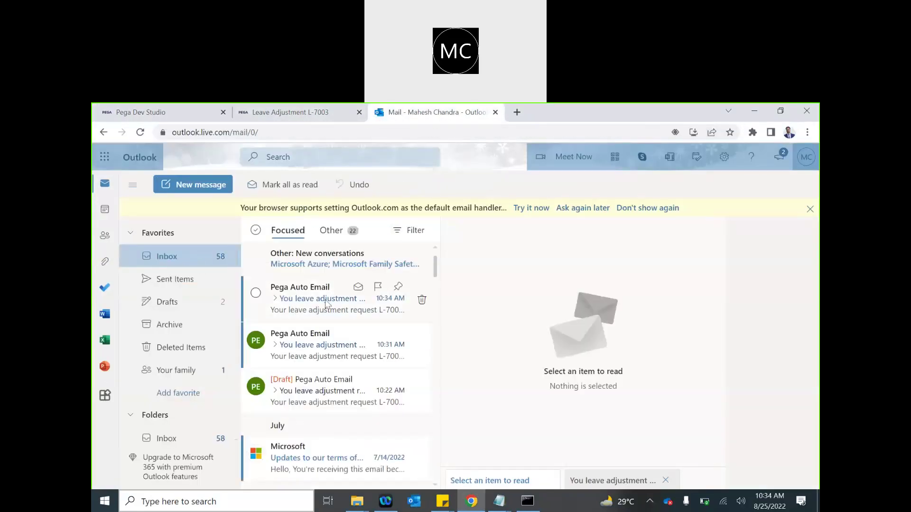
- Read both Pega Auto Email leave adjustment messages, then bring the Notepad notes forward
click(327, 304)
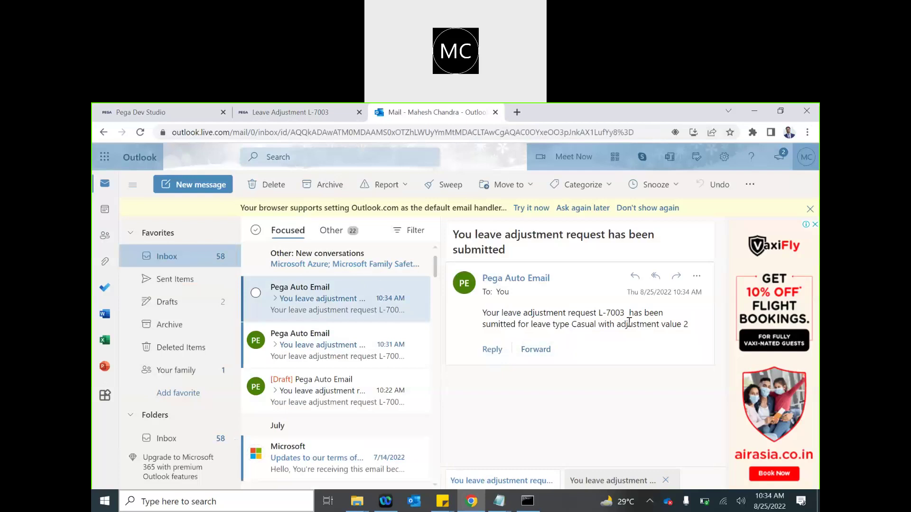
click(318, 350)
click(322, 311)
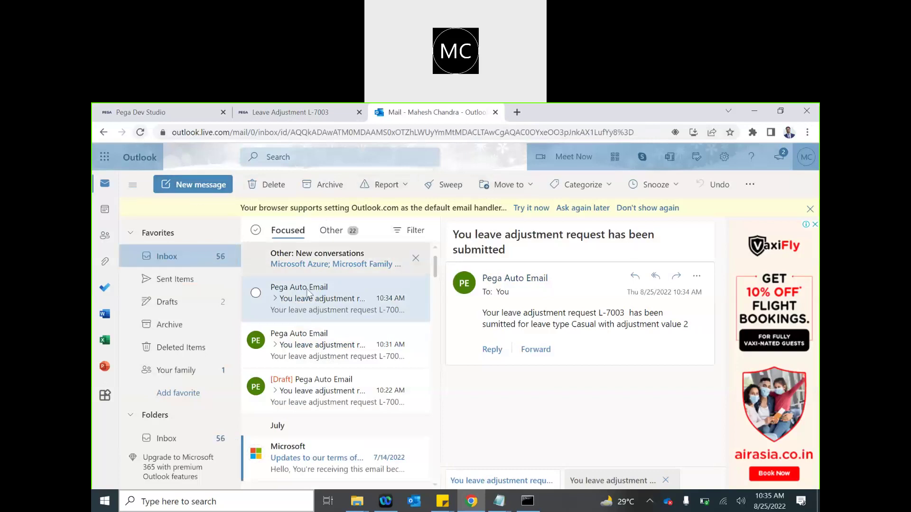
click(276, 299)
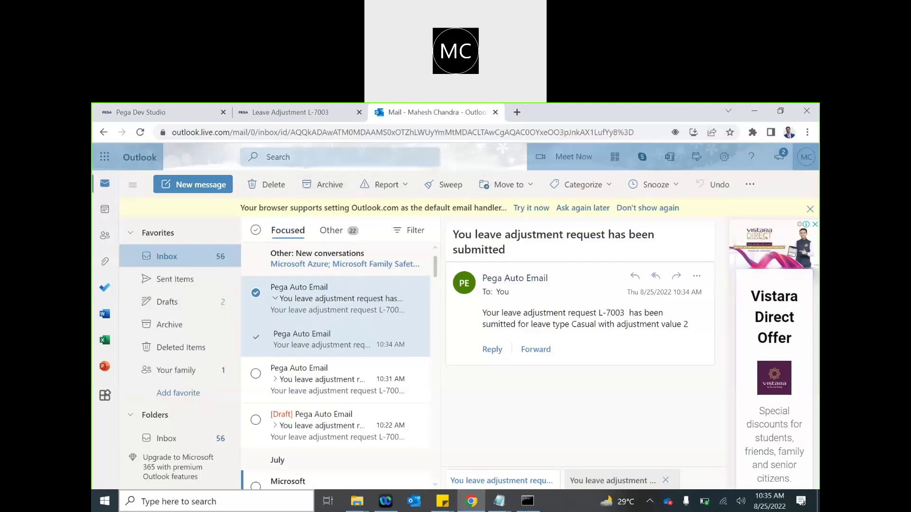
mouse_move(499, 502)
click(541, 459)
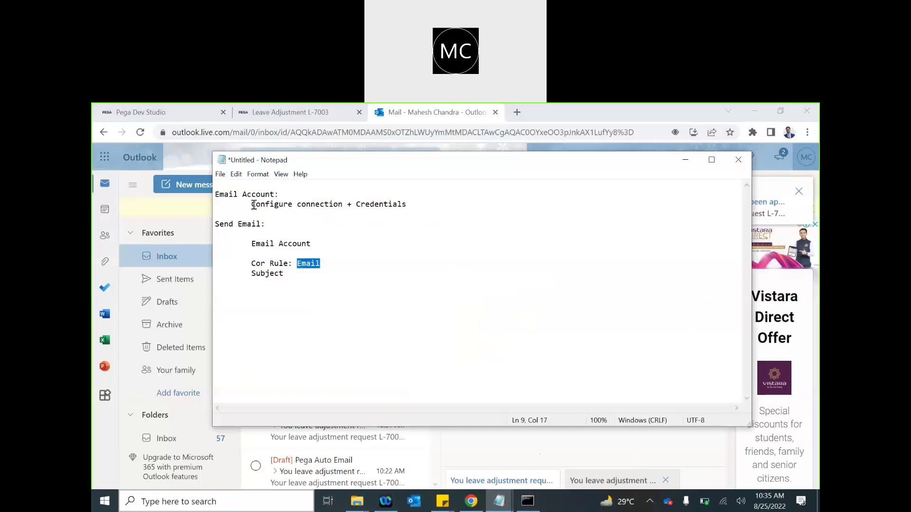
key(ctrl+Home)
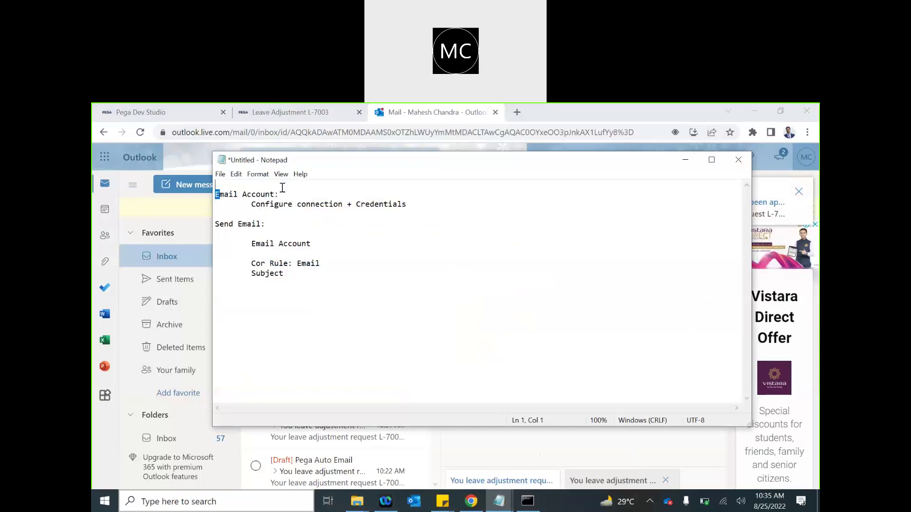
shift+click(282, 192)
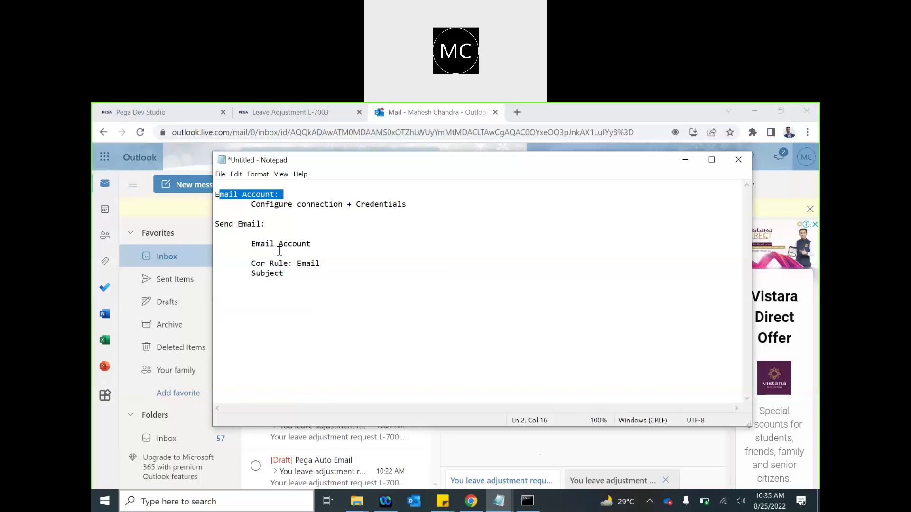
click(253, 244)
shift+click(340, 241)
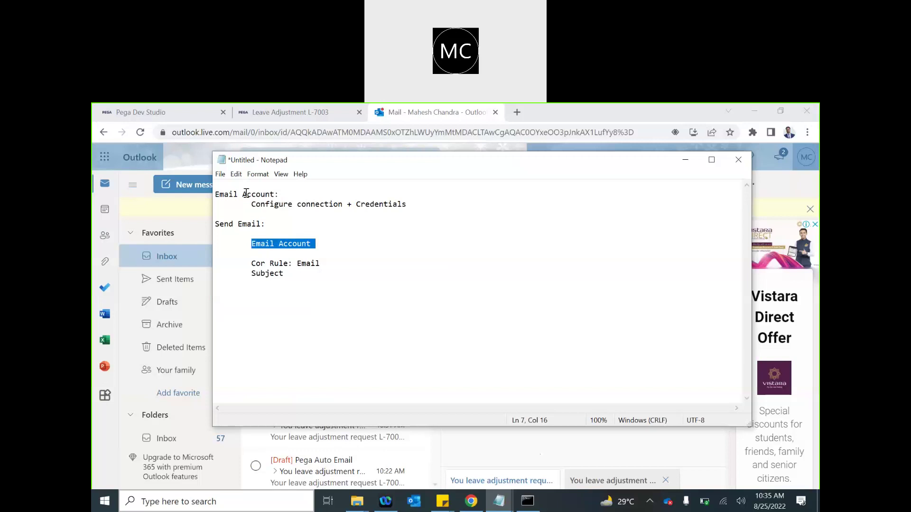
drag(256, 264, 307, 274)
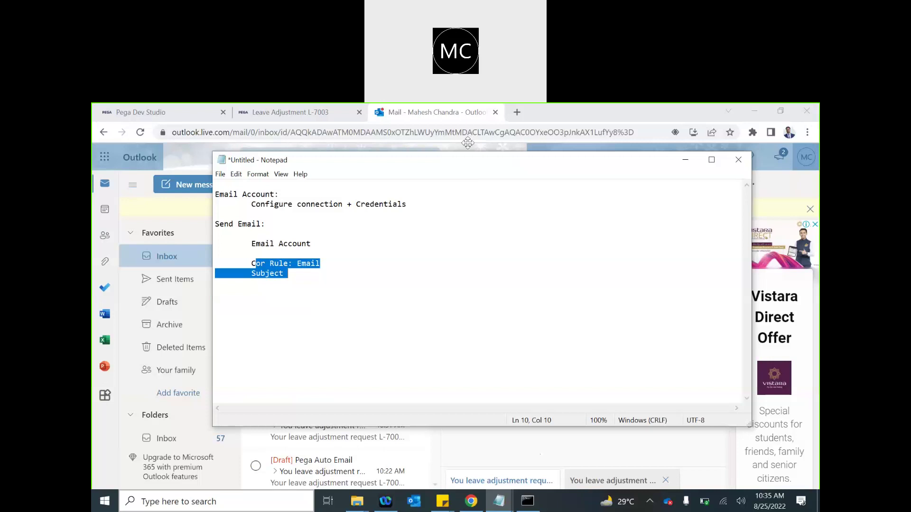
click(480, 121)
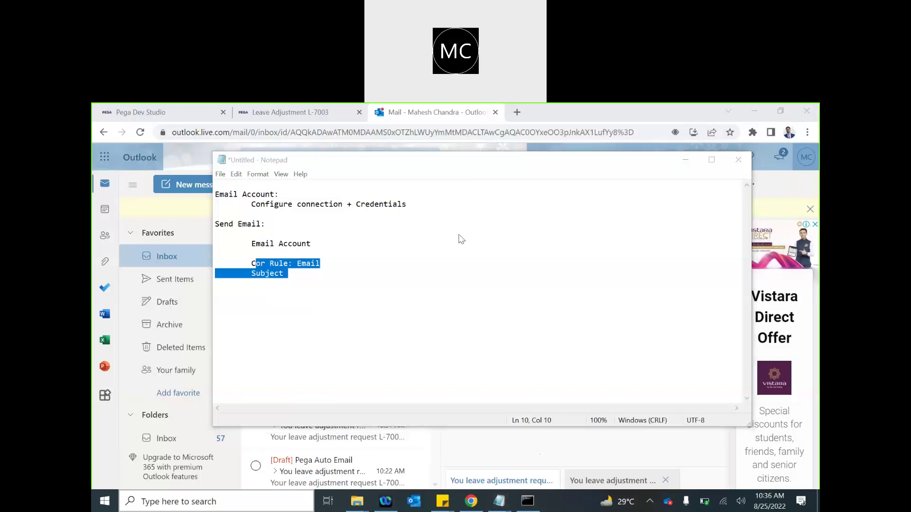